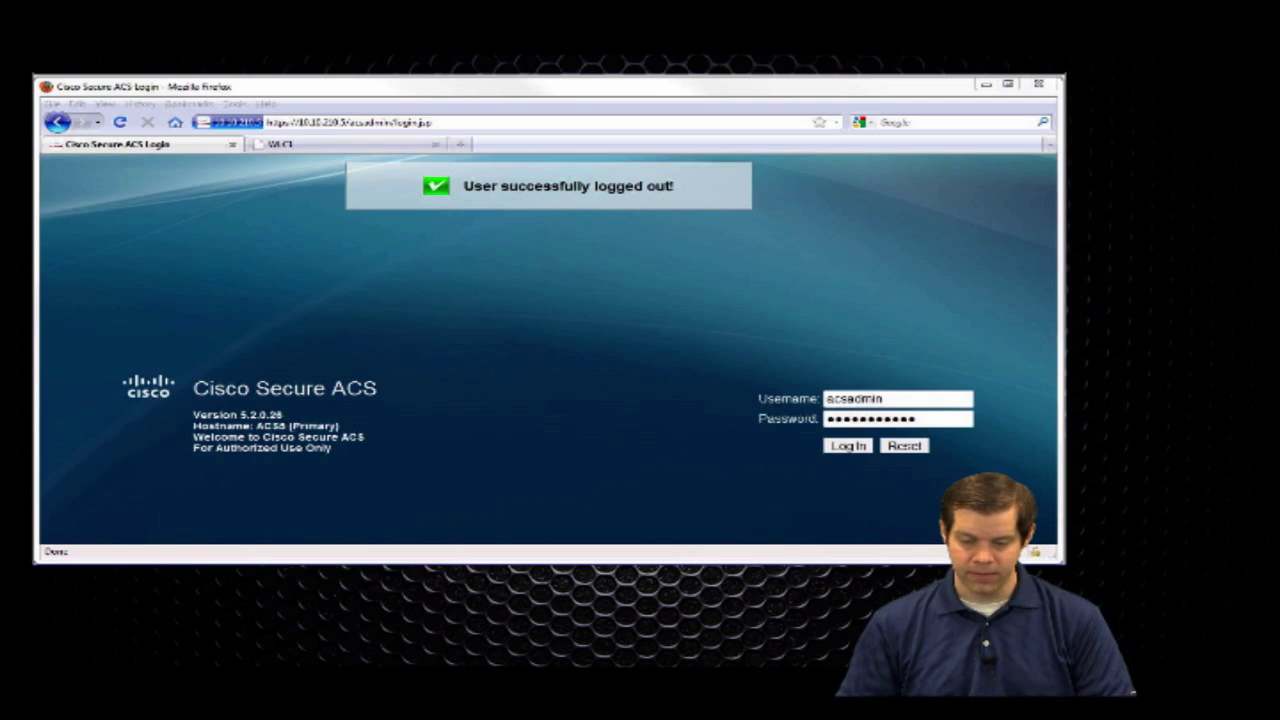
- Log in to Cisco Secure ACS with the administrator username and password
{"action": "left_click", "coordinate": [935, 253]}
{"action": "double_click", "coordinate": [916, 417]}
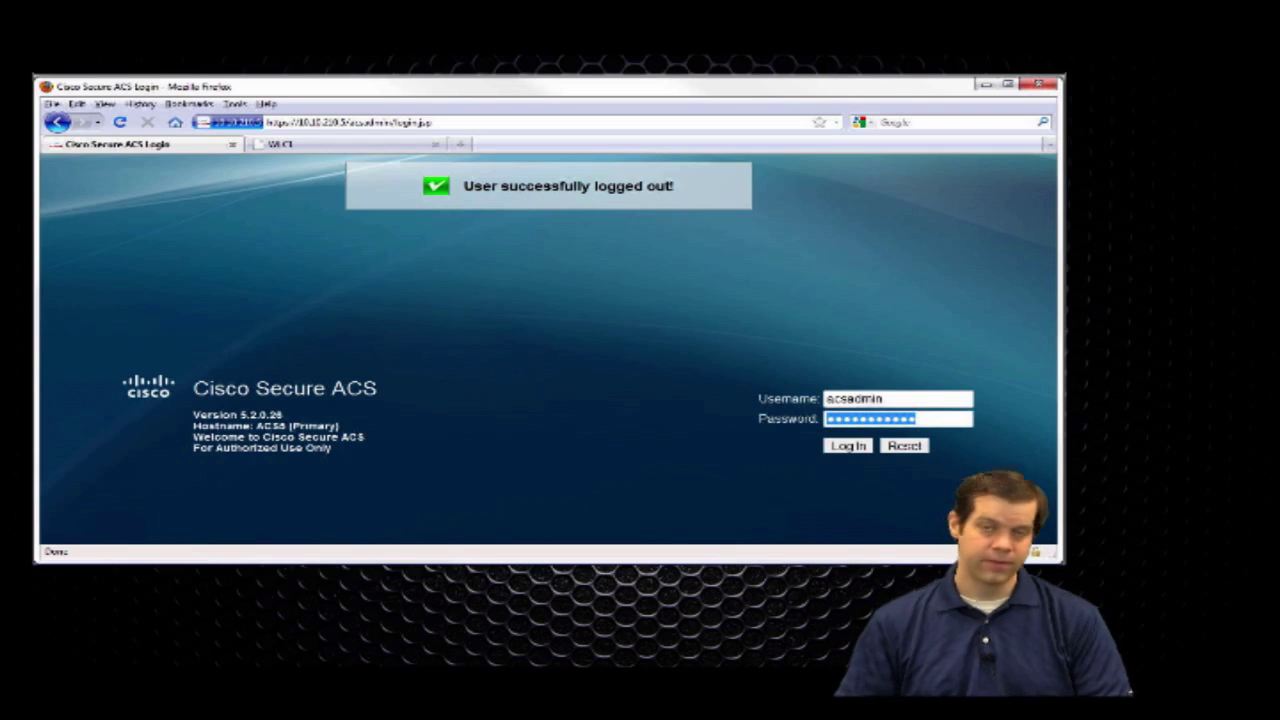
{"action": "left_click", "coordinate": [845, 446]}
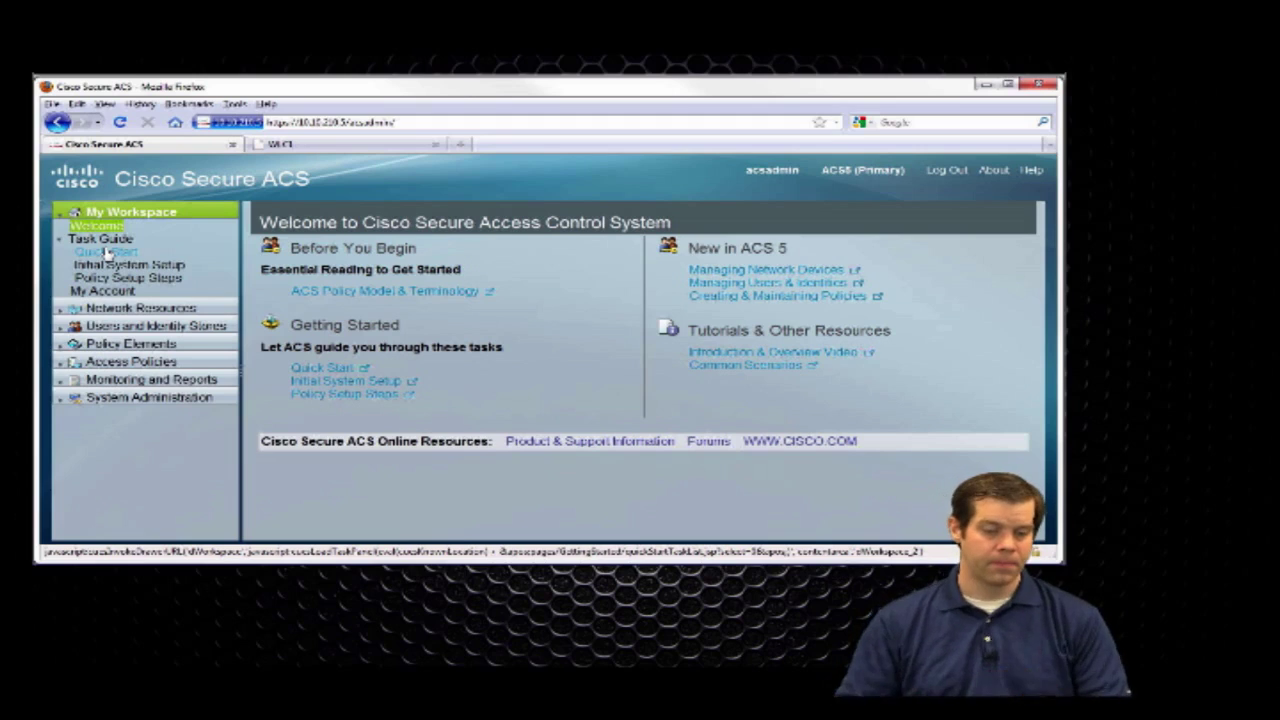
- Examine the AAP1 client's IP address settings and the Default Network Device definition under Network Resources
{"action": "left_click", "coordinate": [120, 307]}
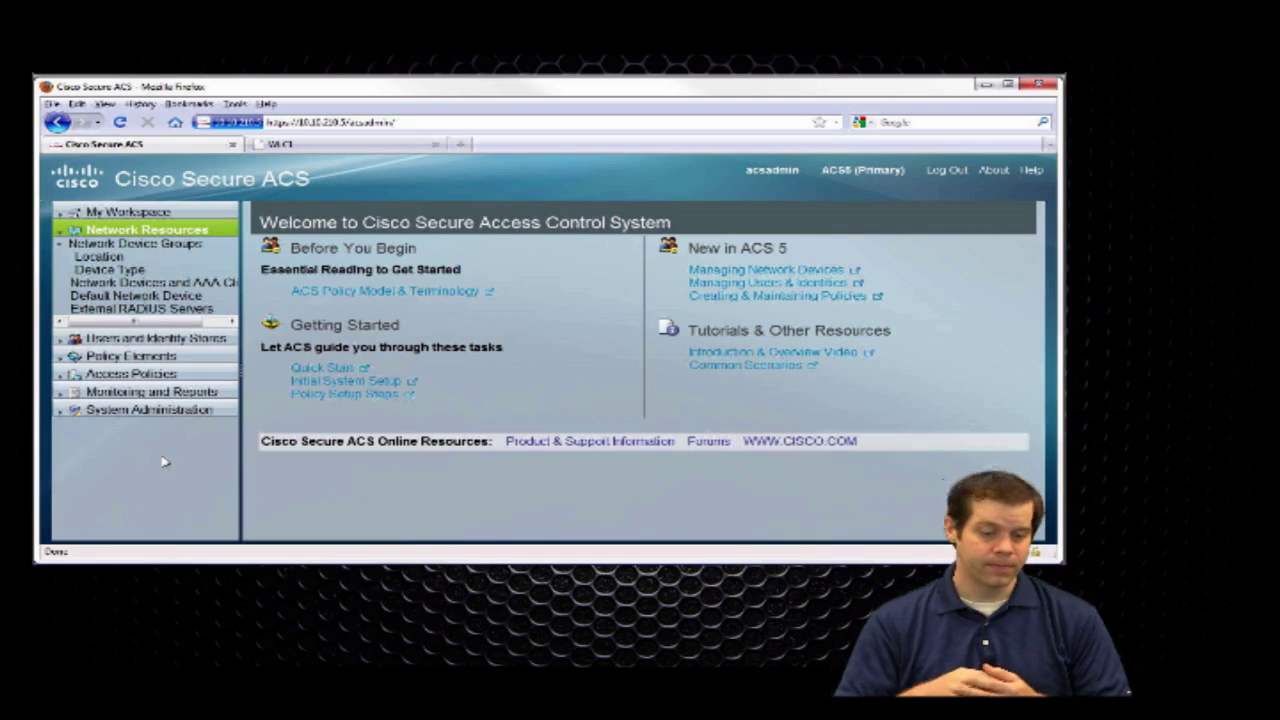
{"action": "left_click", "coordinate": [143, 285]}
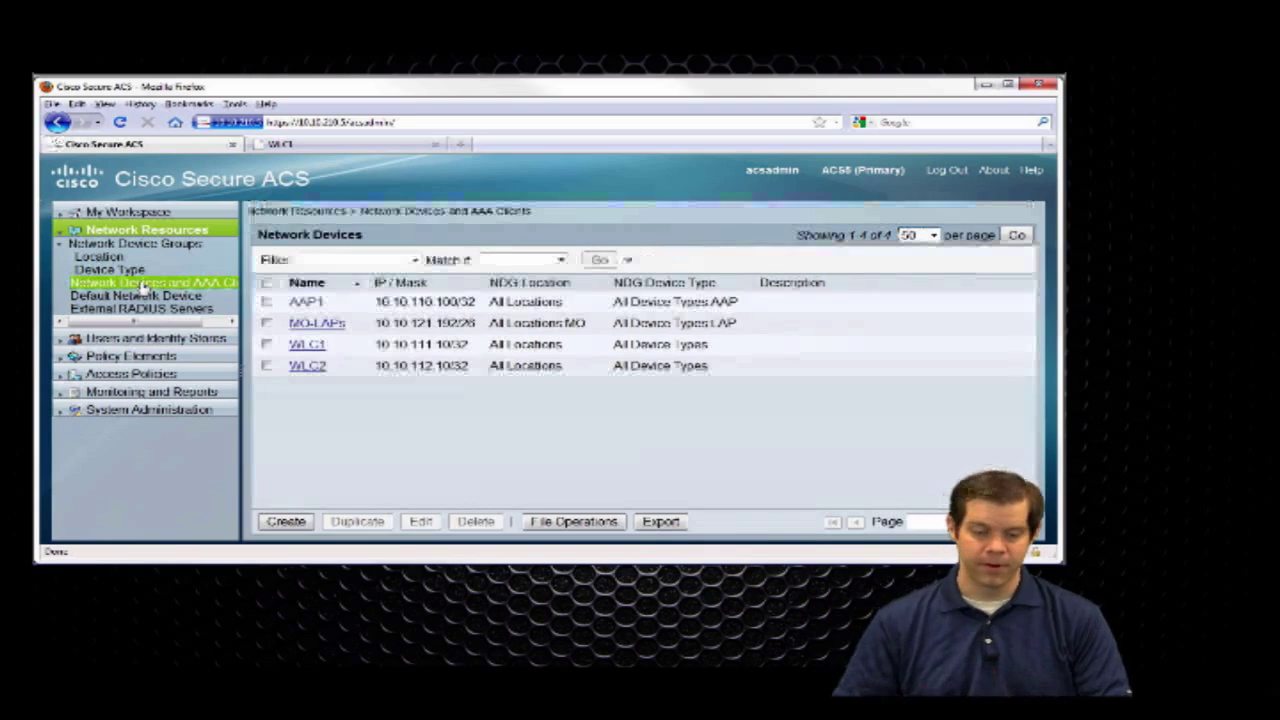
{"action": "left_click", "coordinate": [304, 302]}
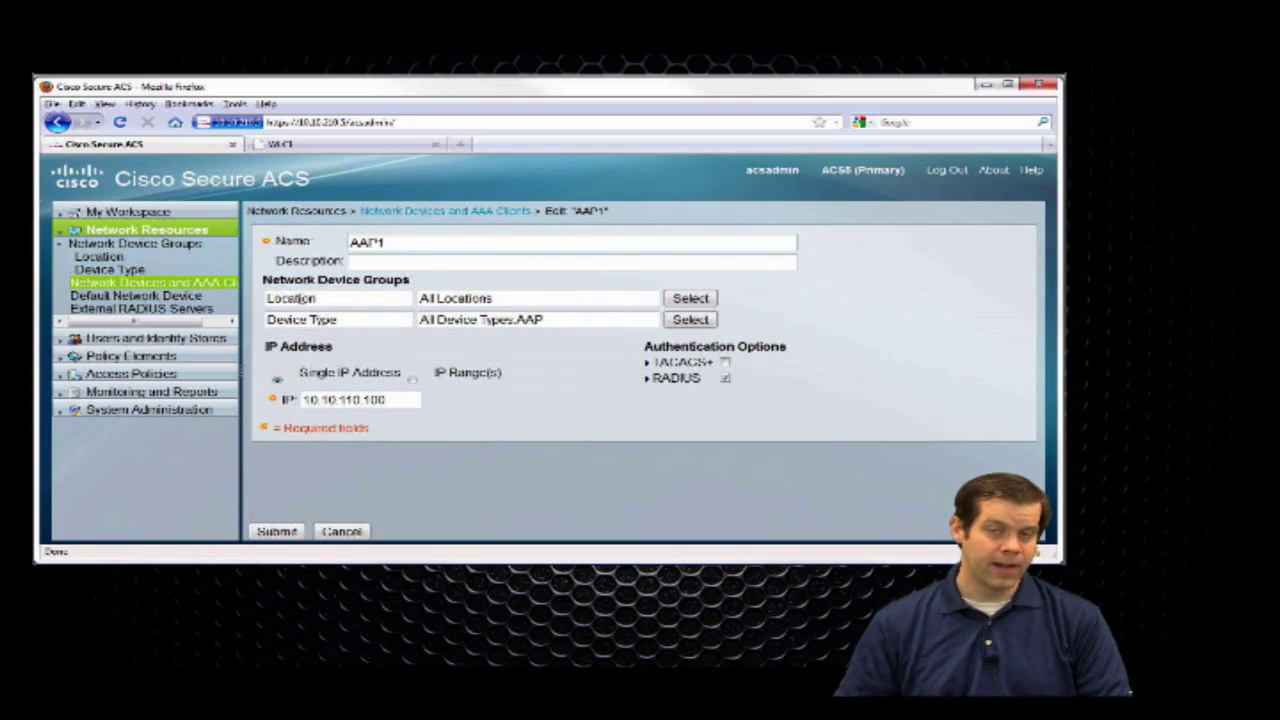
{"action": "left_click_drag", "start_coordinate": [404, 400], "coordinate": [302, 400]}
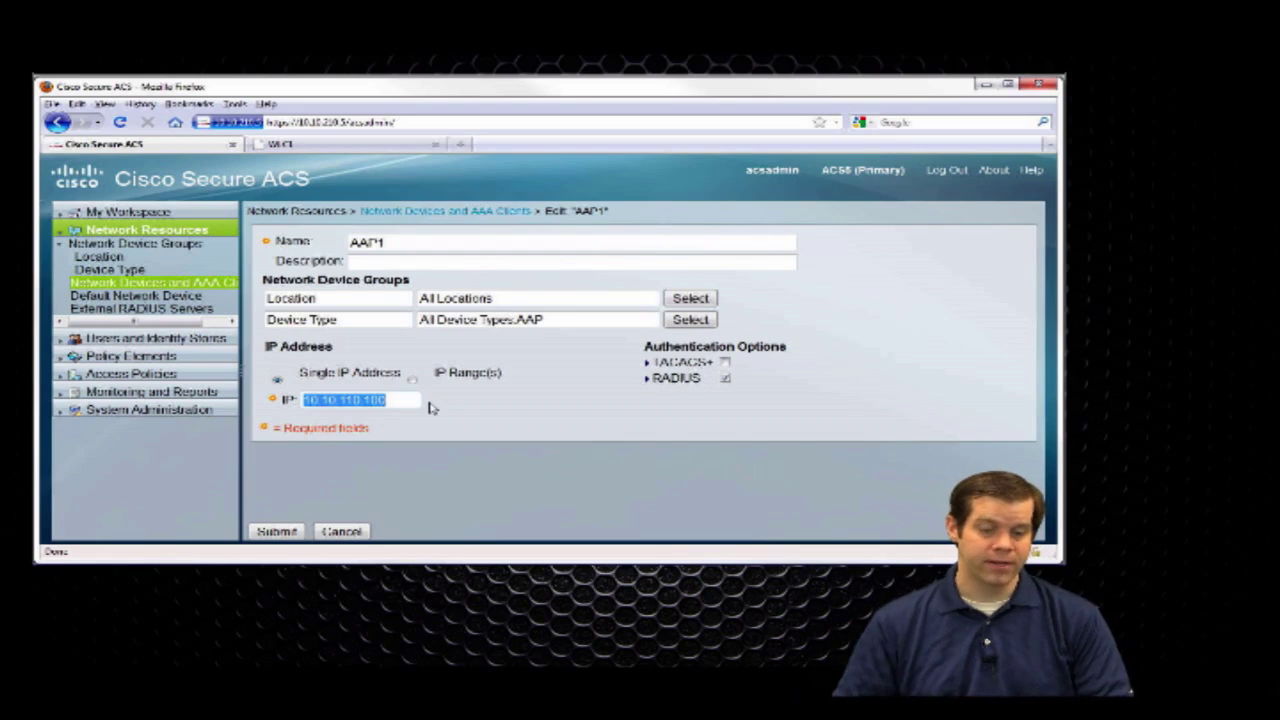
{"action": "left_click", "coordinate": [395, 400]}
{"action": "left_click_drag", "start_coordinate": [395, 400], "coordinate": [271, 396]}
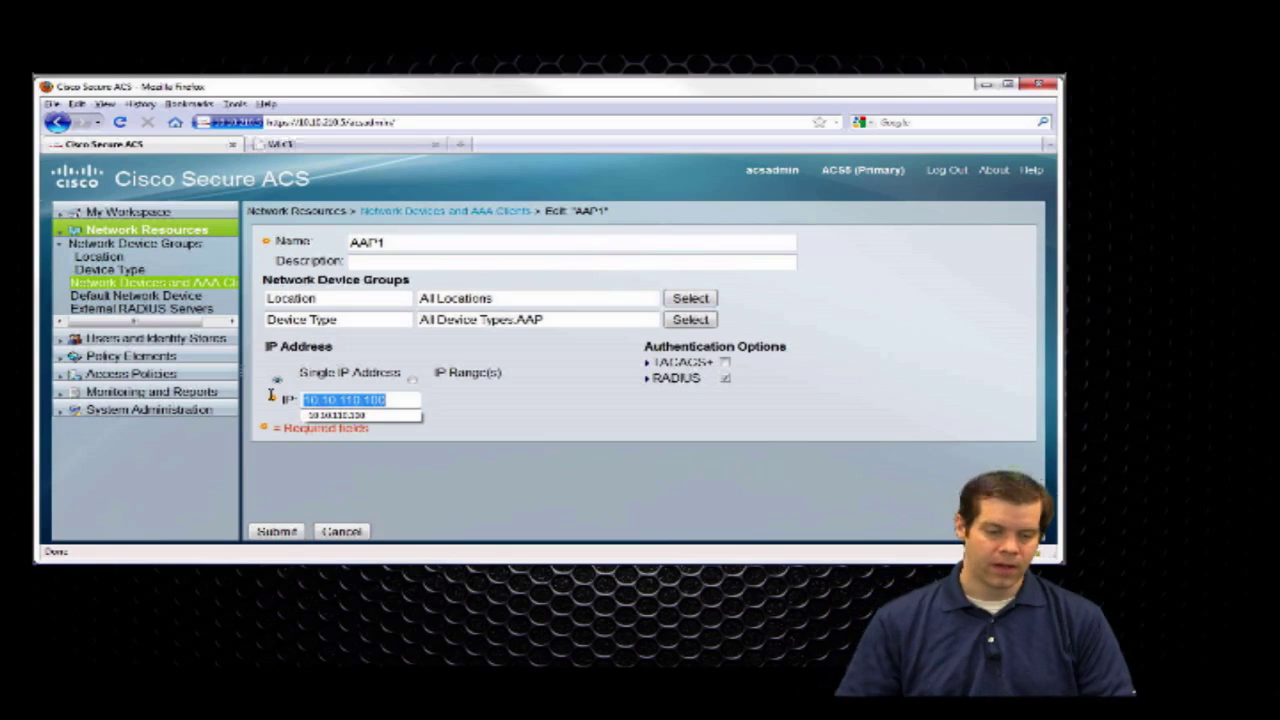
{"action": "left_click", "coordinate": [161, 284]}
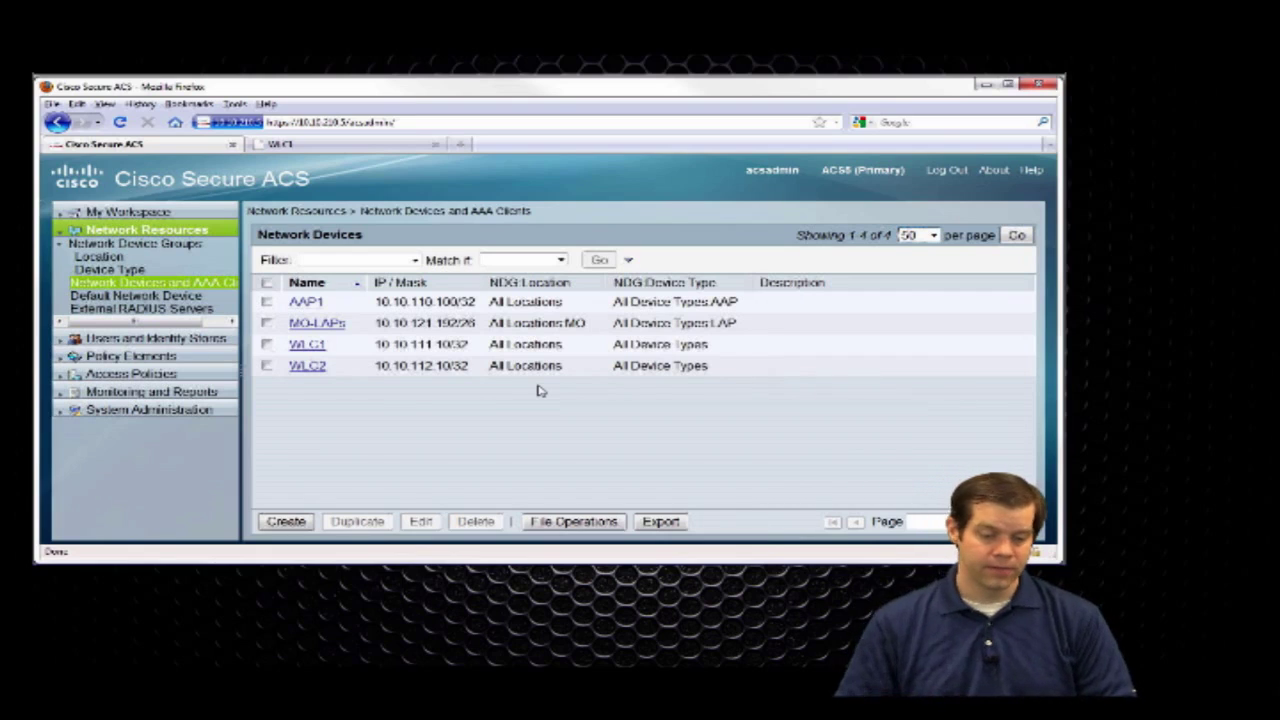
{"action": "left_click", "coordinate": [175, 303]}
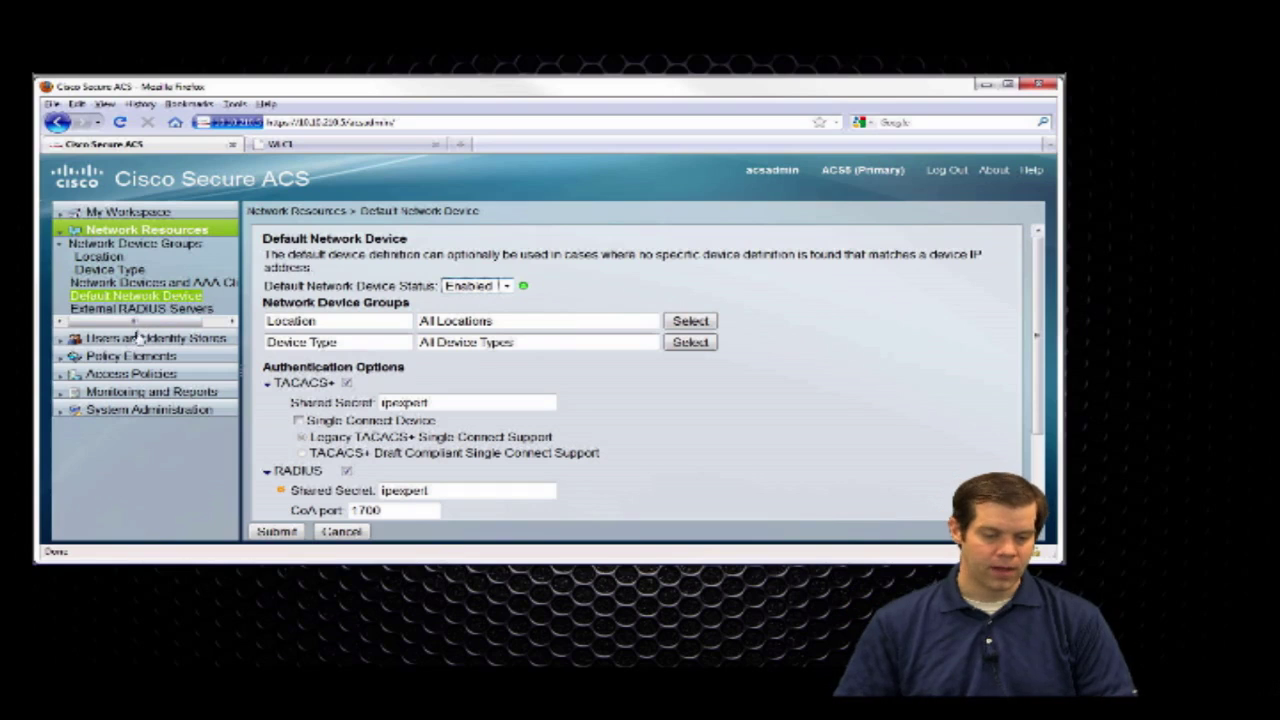
- View the internal Users and Hosts lists in Users and Identity Stores
{"action": "left_click", "coordinate": [140, 338]}
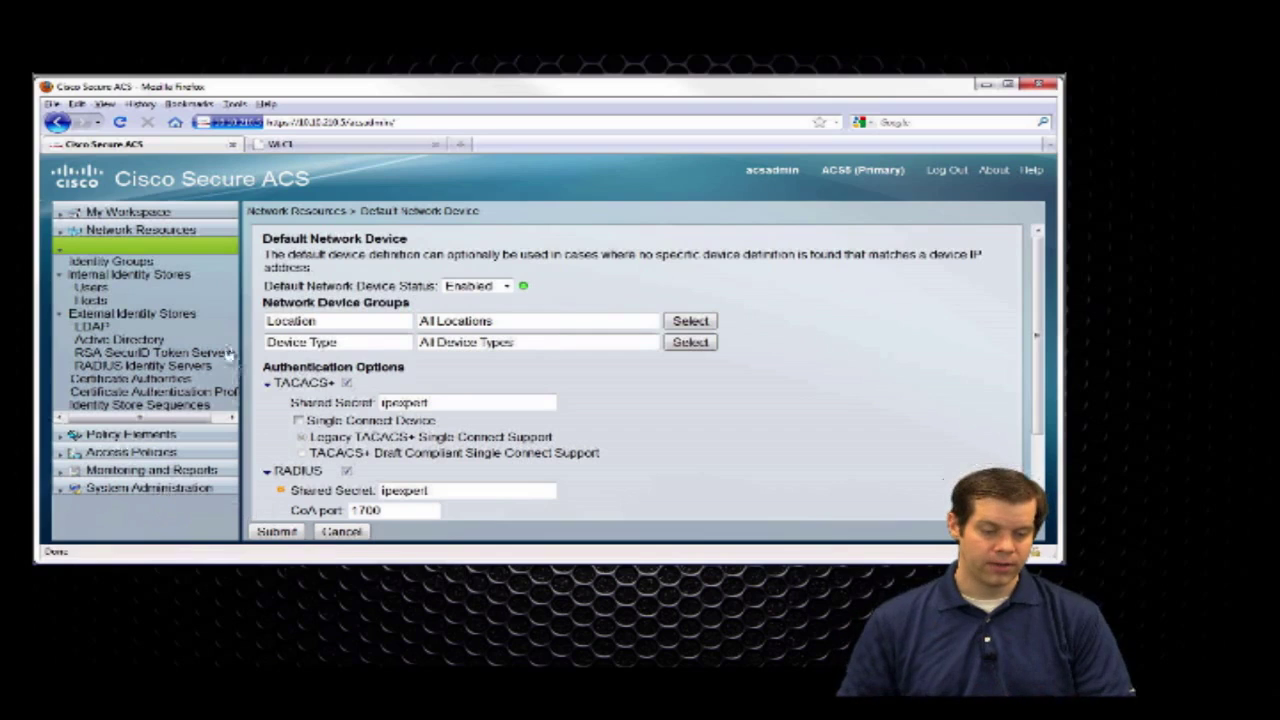
{"action": "left_click", "coordinate": [88, 287]}
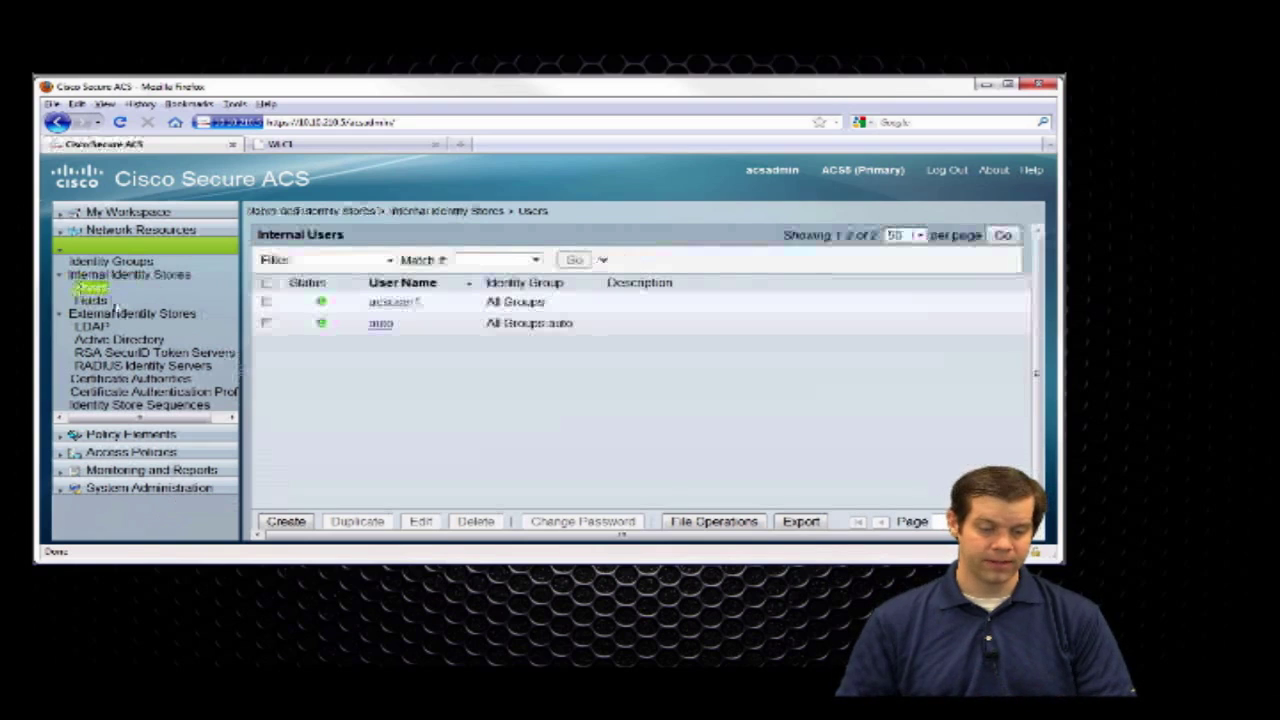
{"action": "left_click", "coordinate": [94, 298]}
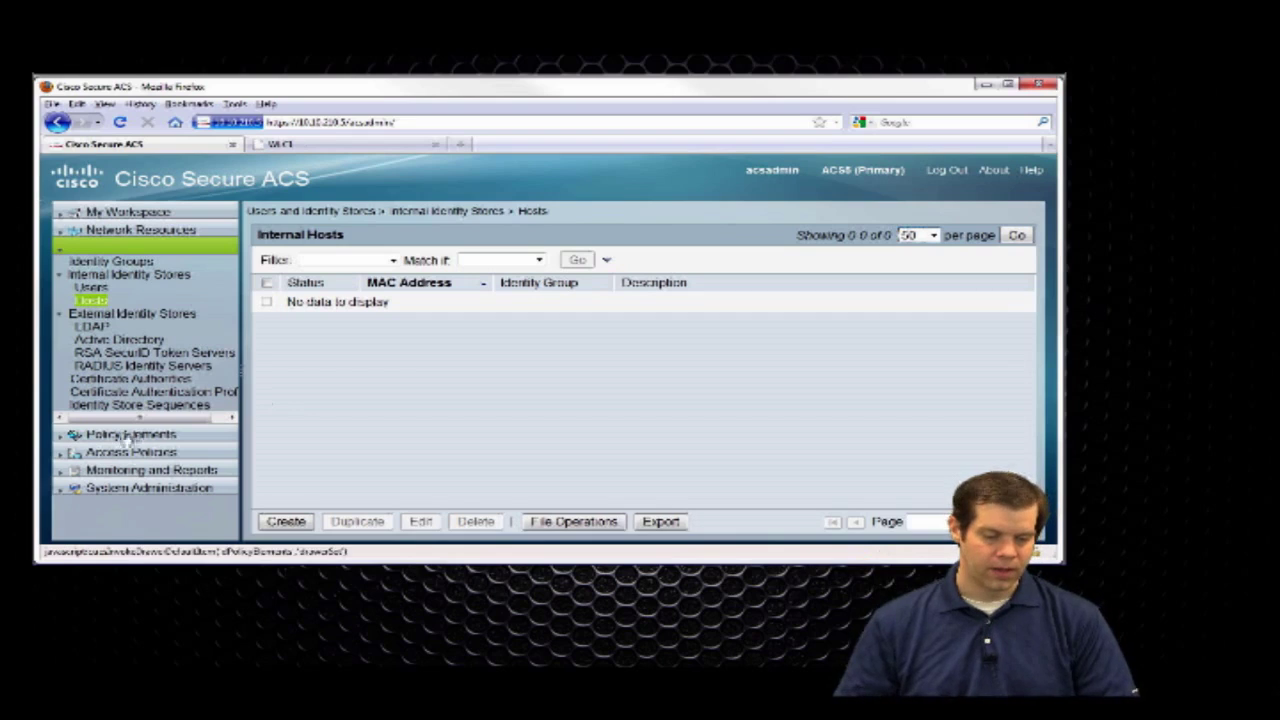
- Look through the Policy Elements section, including its session conditions and end station filters
{"action": "left_click", "coordinate": [125, 435]}
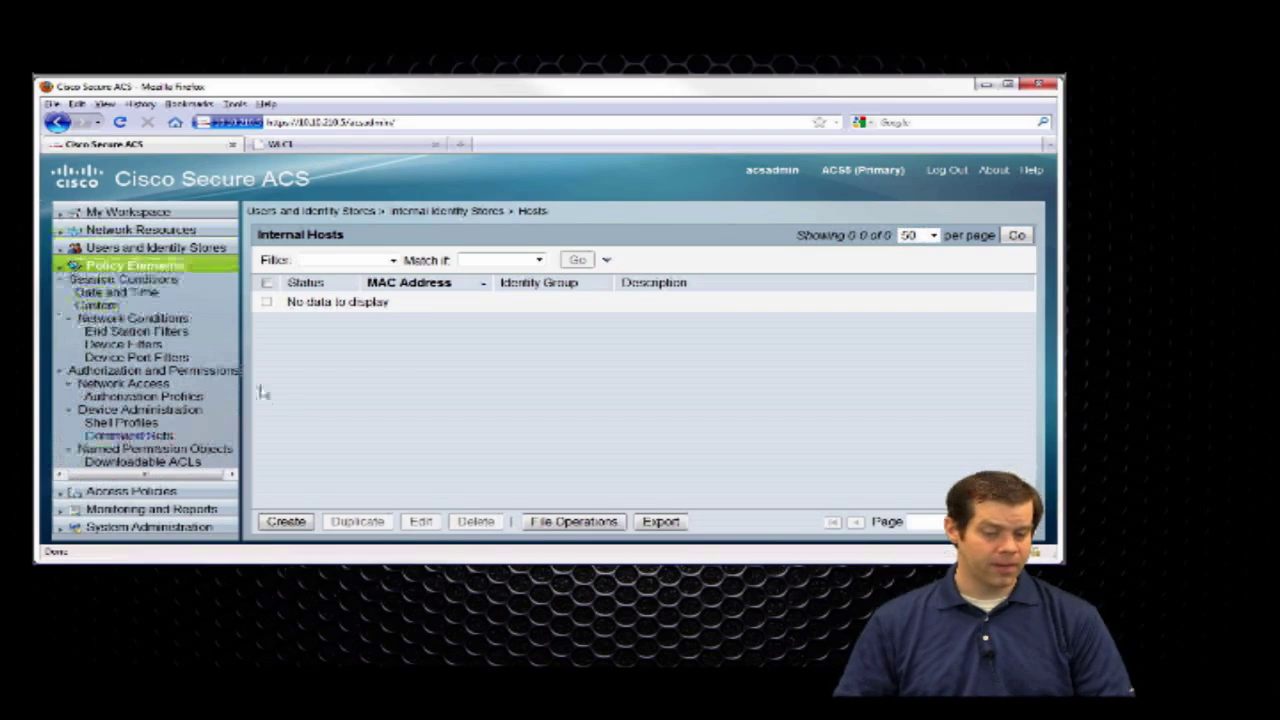
{"action": "left_click", "coordinate": [131, 281]}
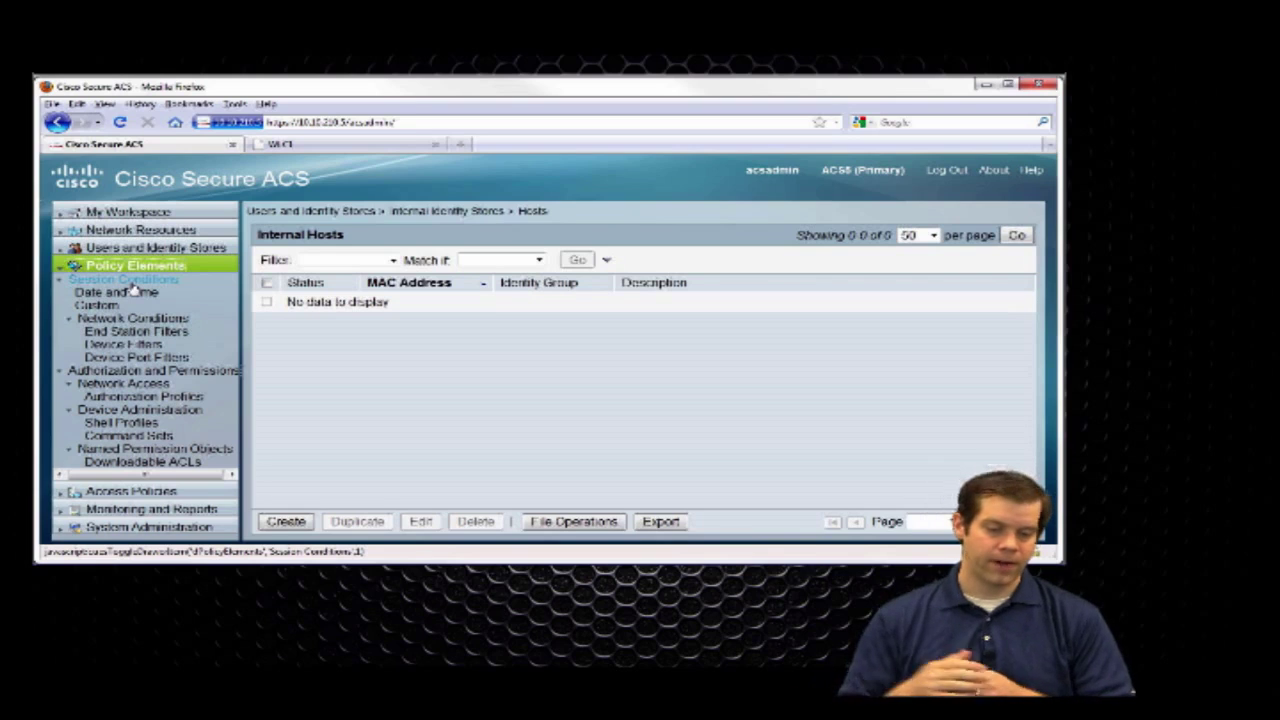
{"action": "left_click", "coordinate": [131, 291]}
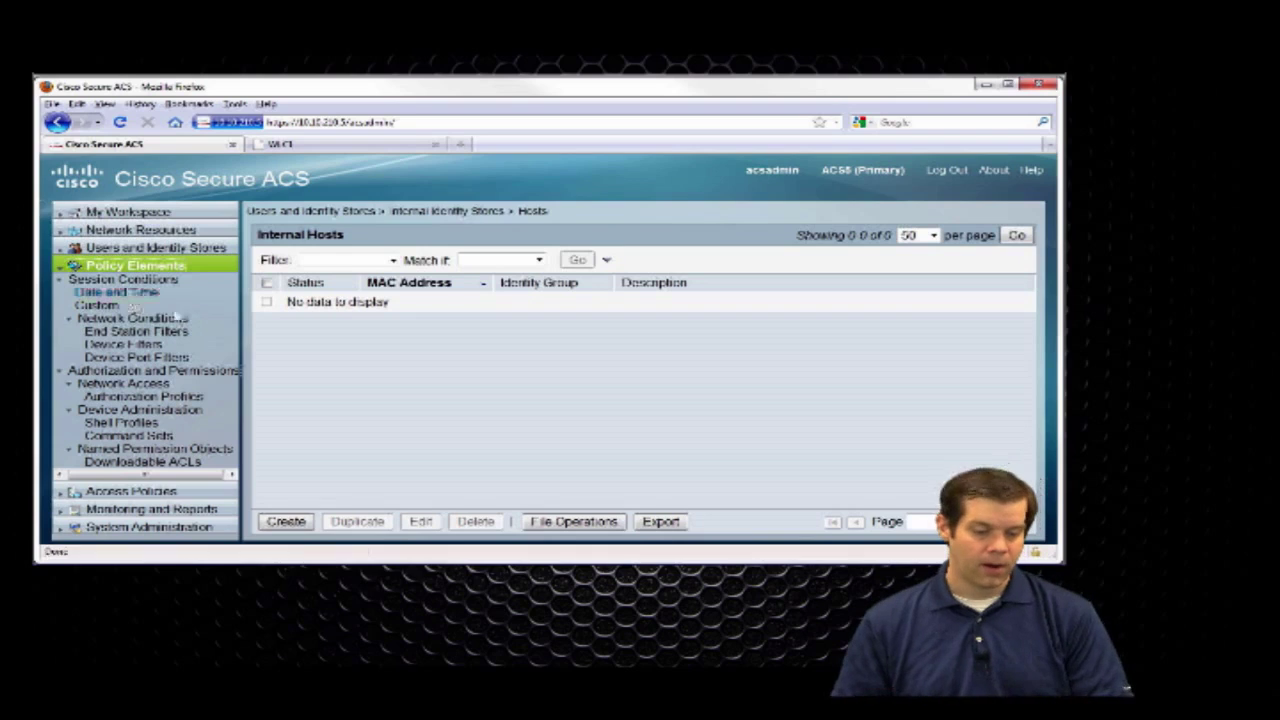
{"action": "left_click", "coordinate": [172, 331]}
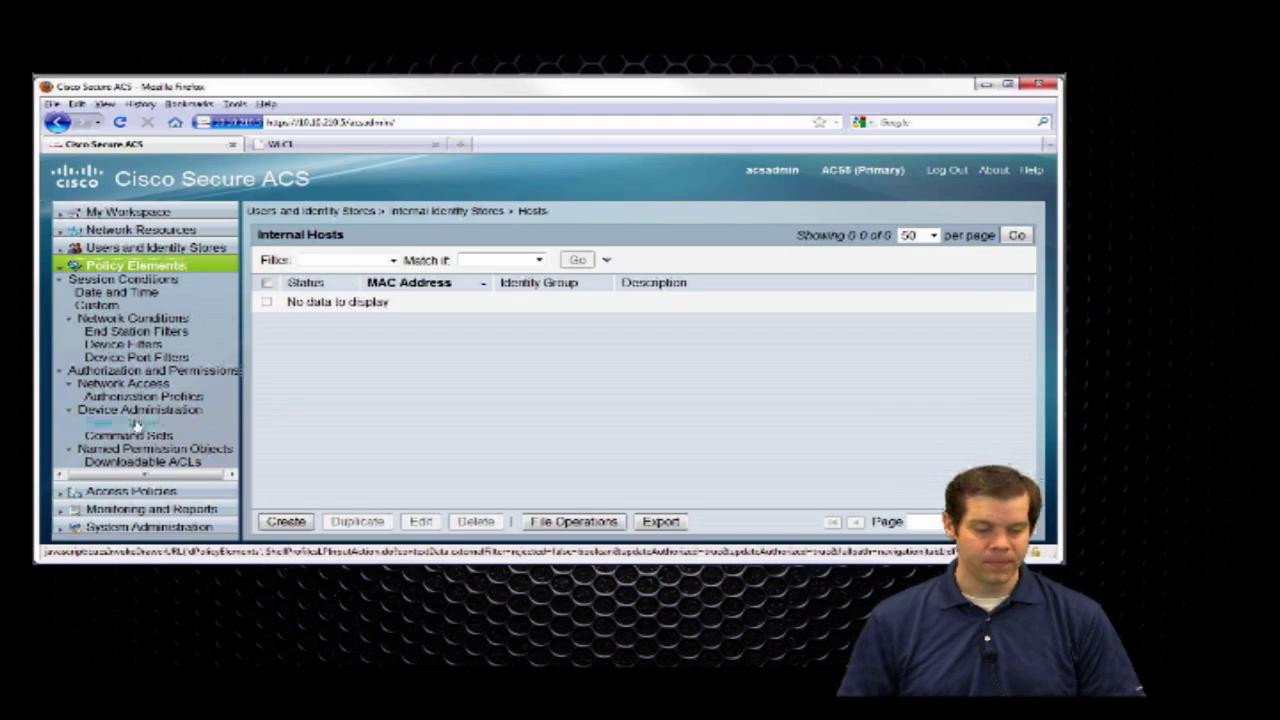
- Look through the options under Access Policies, Monitoring and Reports, and the full System Administration section
{"action": "left_click", "coordinate": [133, 492]}
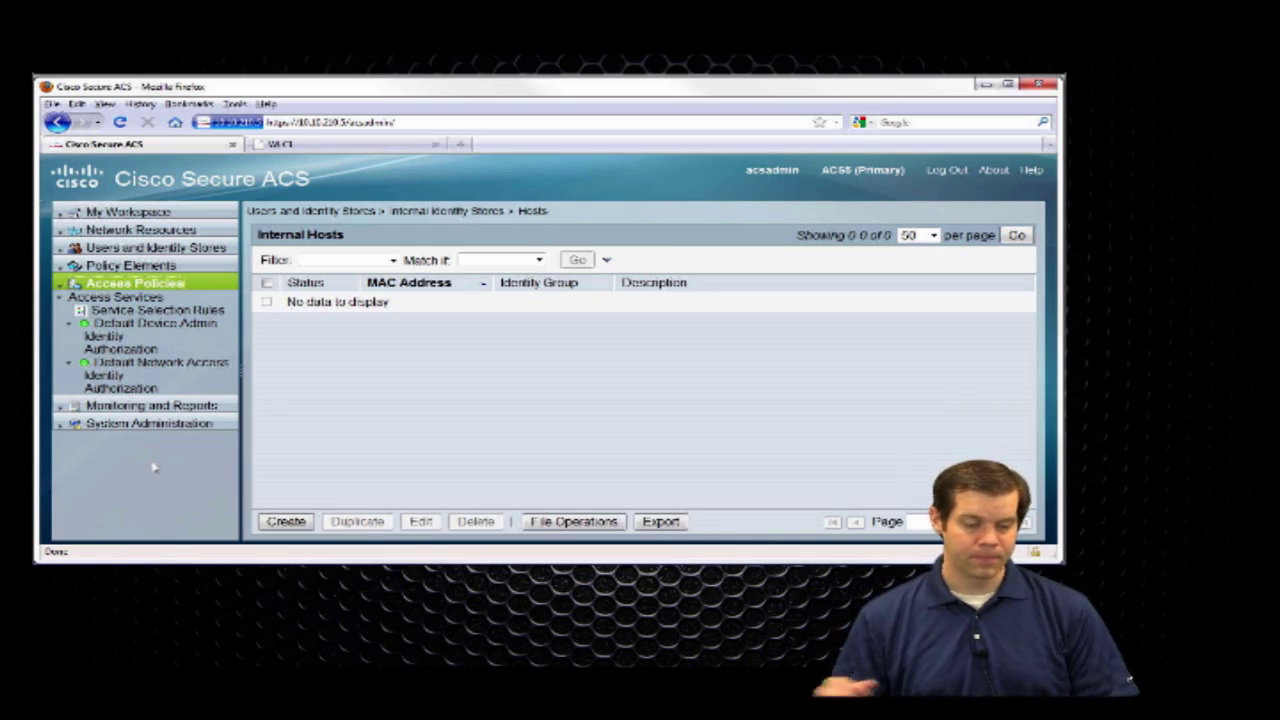
{"action": "left_click", "coordinate": [112, 414]}
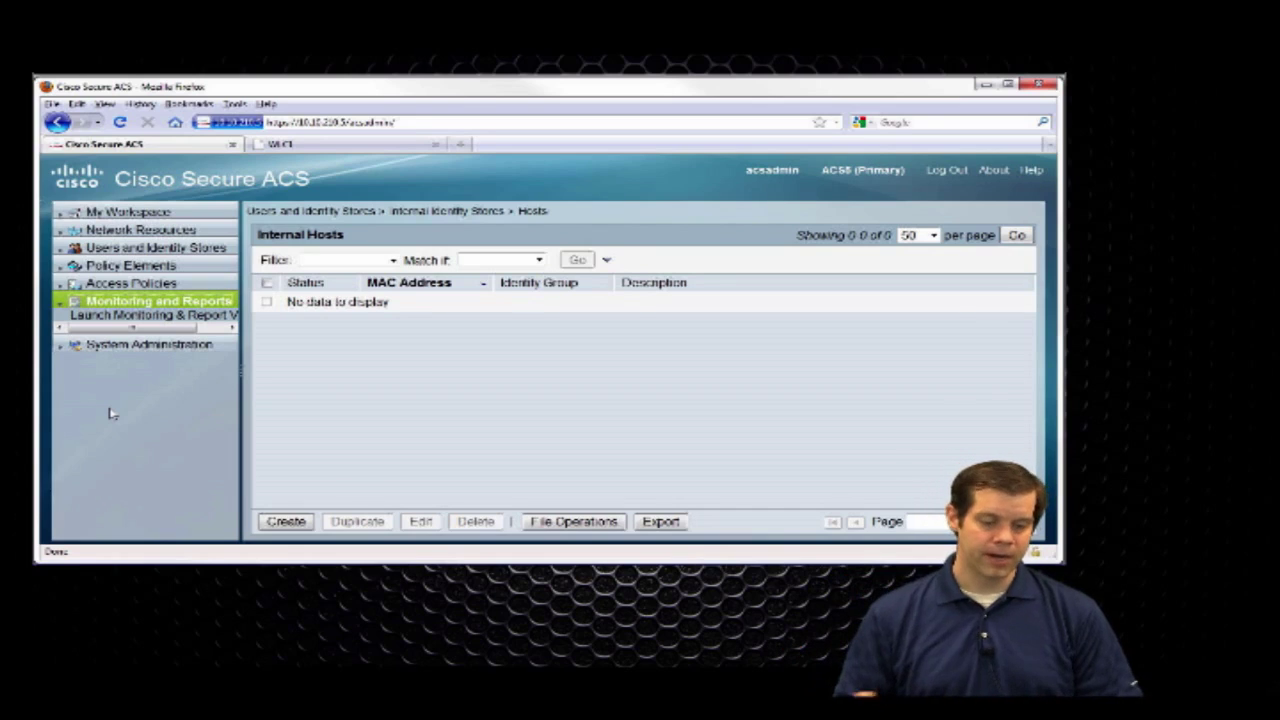
{"action": "left_click", "coordinate": [128, 345]}
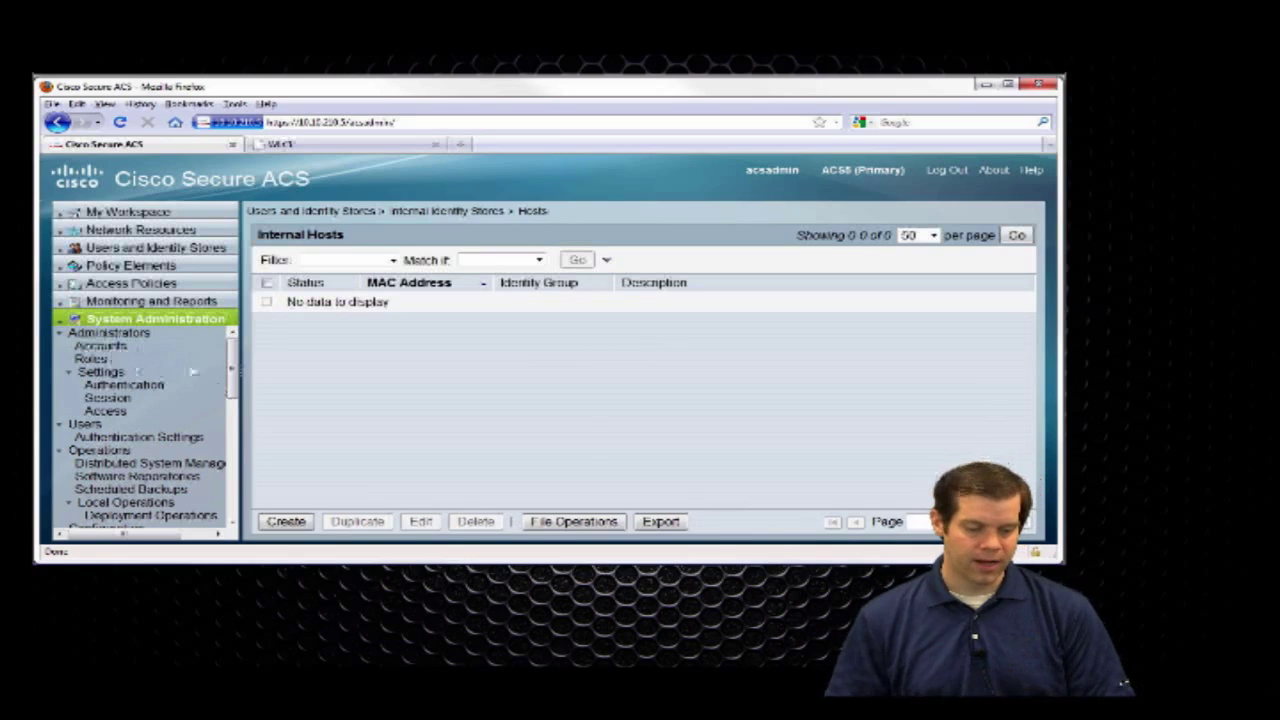
{"action": "left_click_drag", "start_coordinate": [232, 362], "coordinate": [234, 414]}
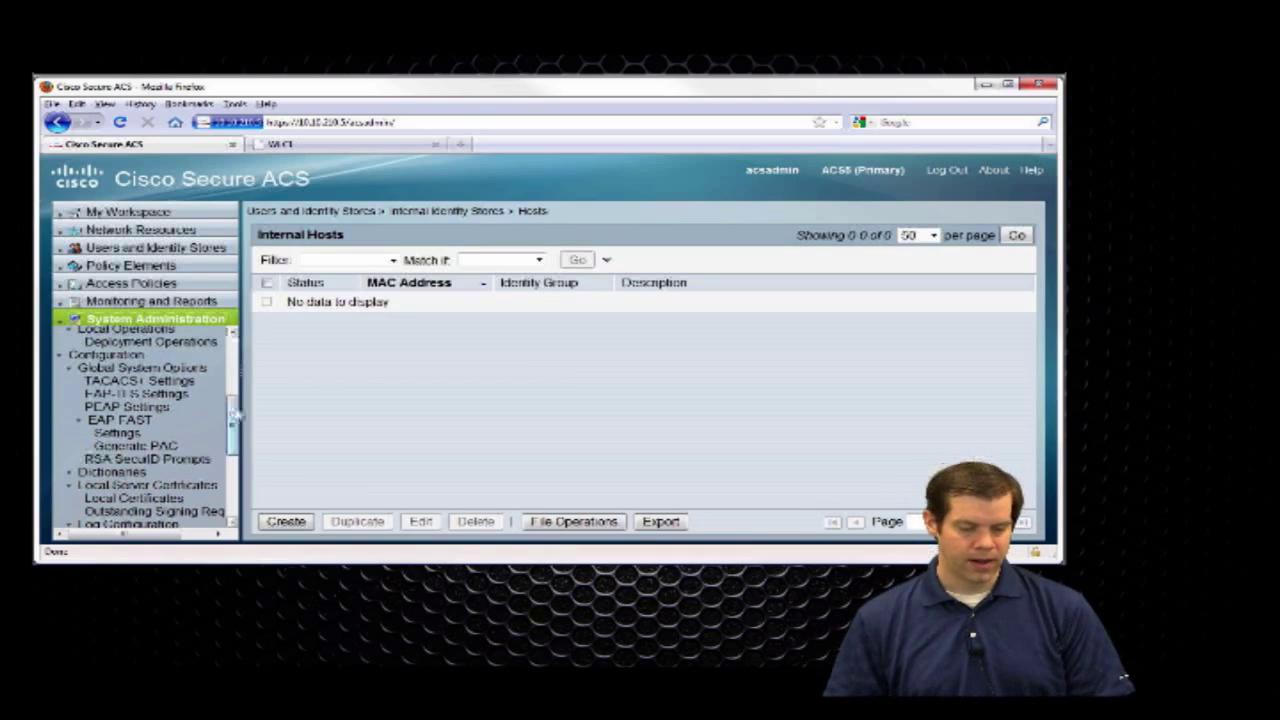
{"action": "left_click_drag", "start_coordinate": [232, 408], "coordinate": [240, 472]}
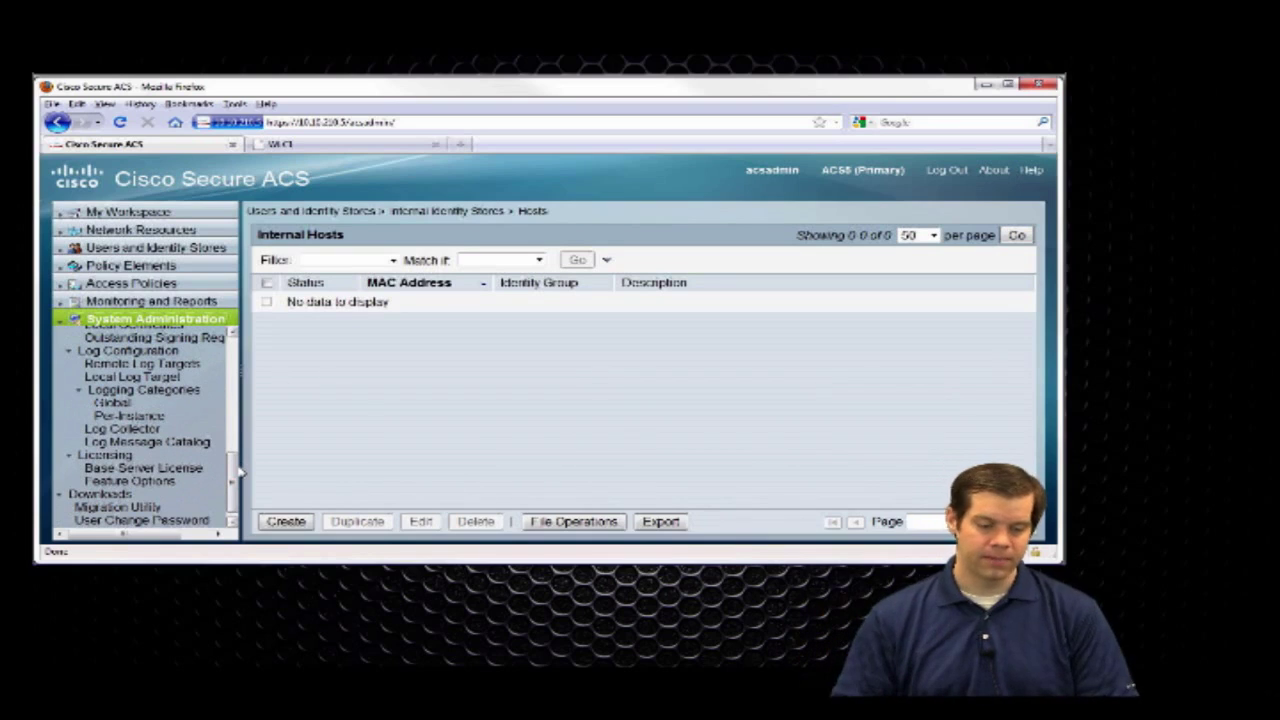
{"action": "left_click_drag", "start_coordinate": [240, 470], "coordinate": [234, 486]}
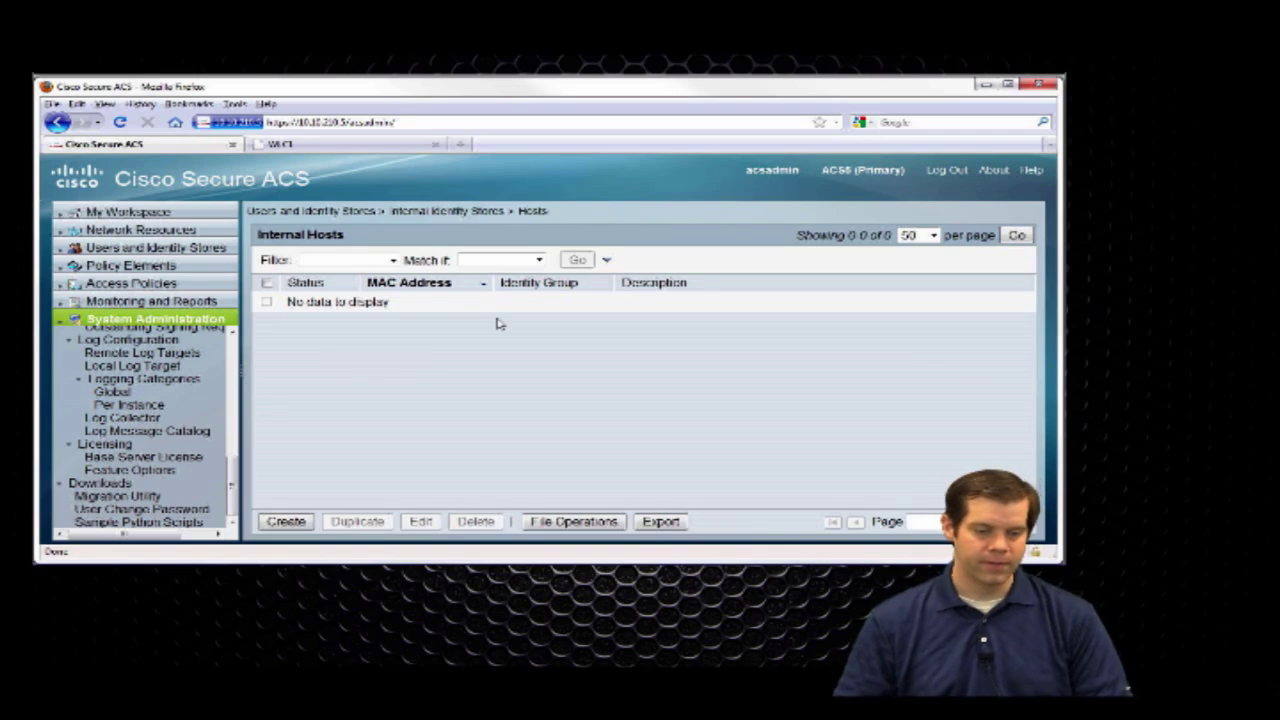
- Open the WLC1 entry from Network Devices and AAA Clients
{"action": "left_click", "coordinate": [140, 230]}
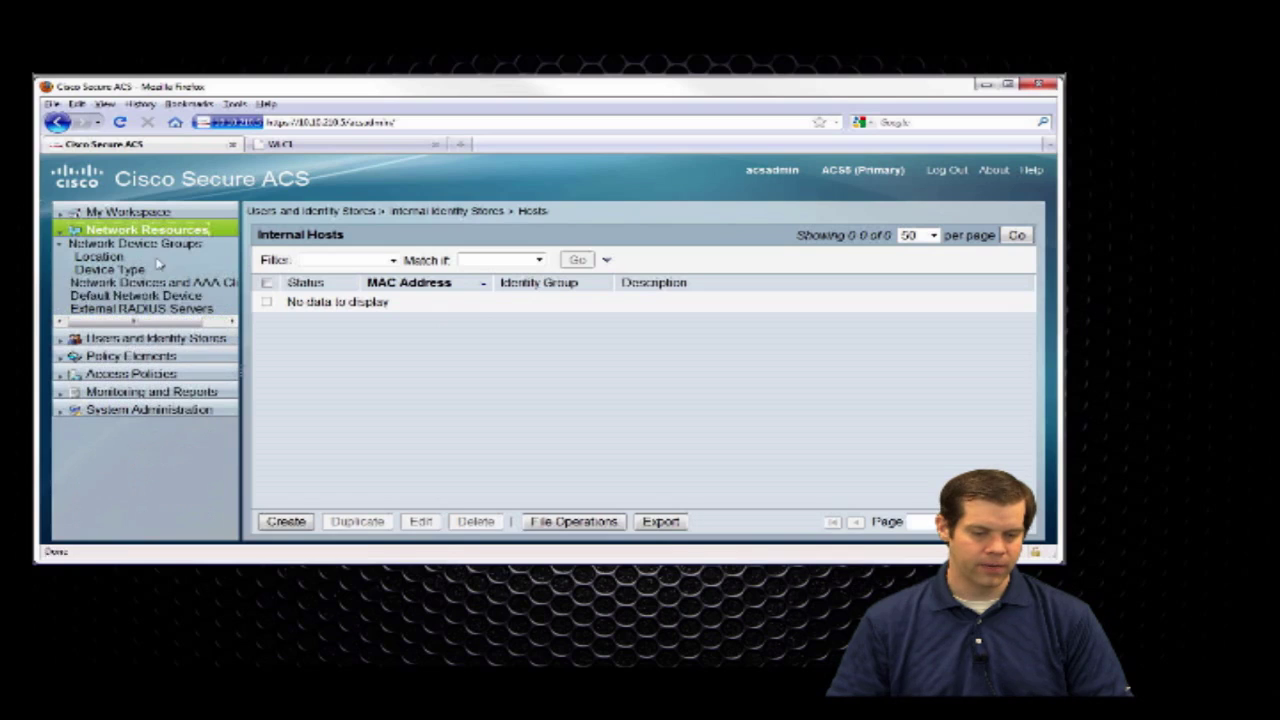
{"action": "left_click", "coordinate": [200, 284]}
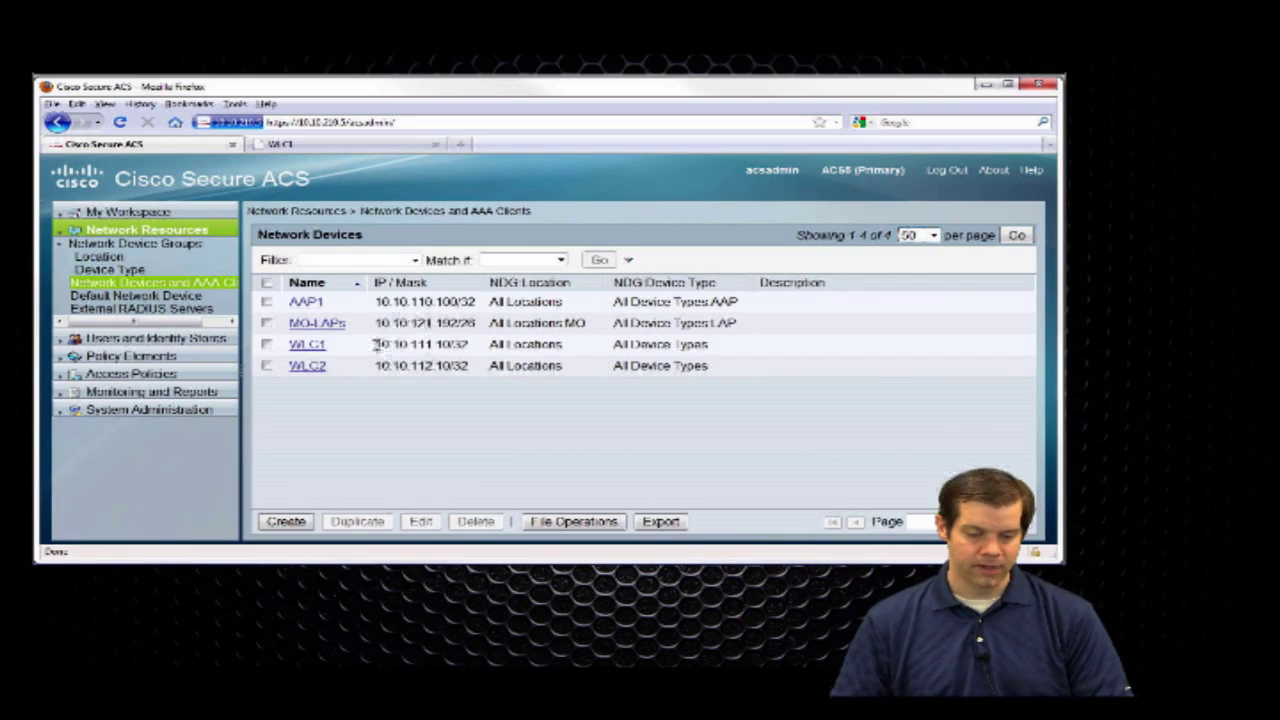
{"action": "left_click_drag", "start_coordinate": [376, 344], "coordinate": [449, 344]}
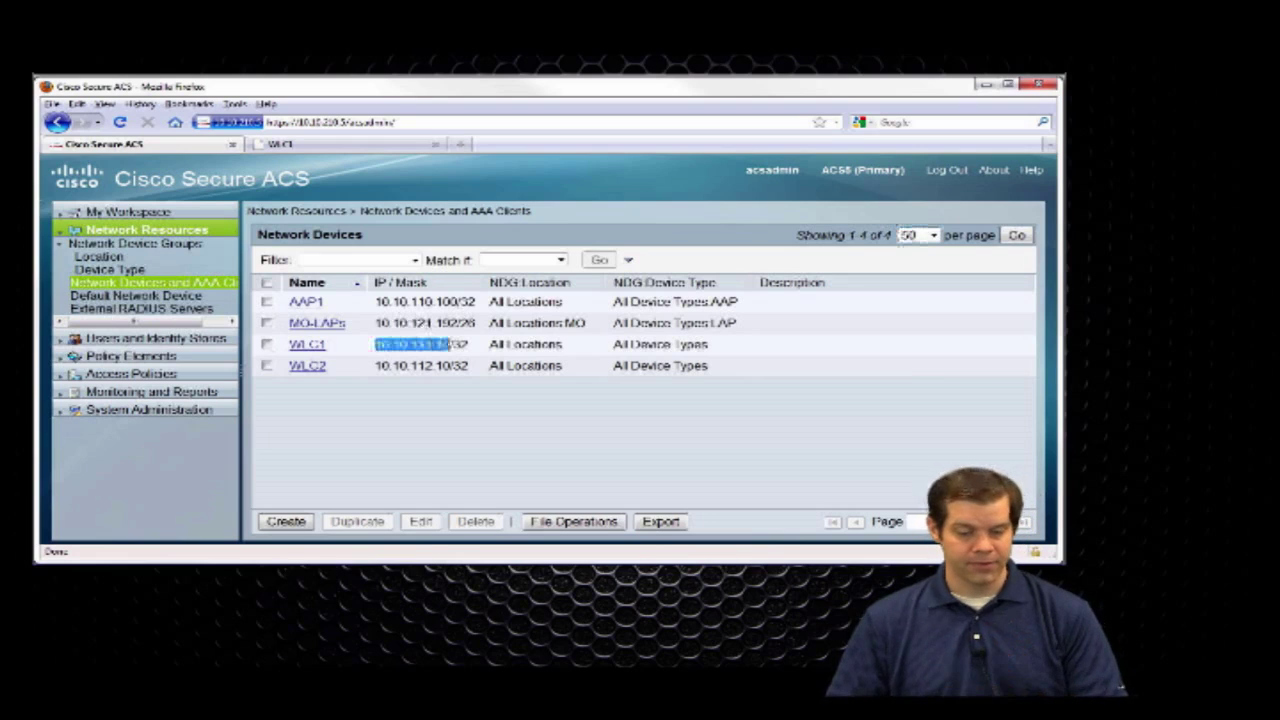
{"action": "left_click", "coordinate": [307, 344]}
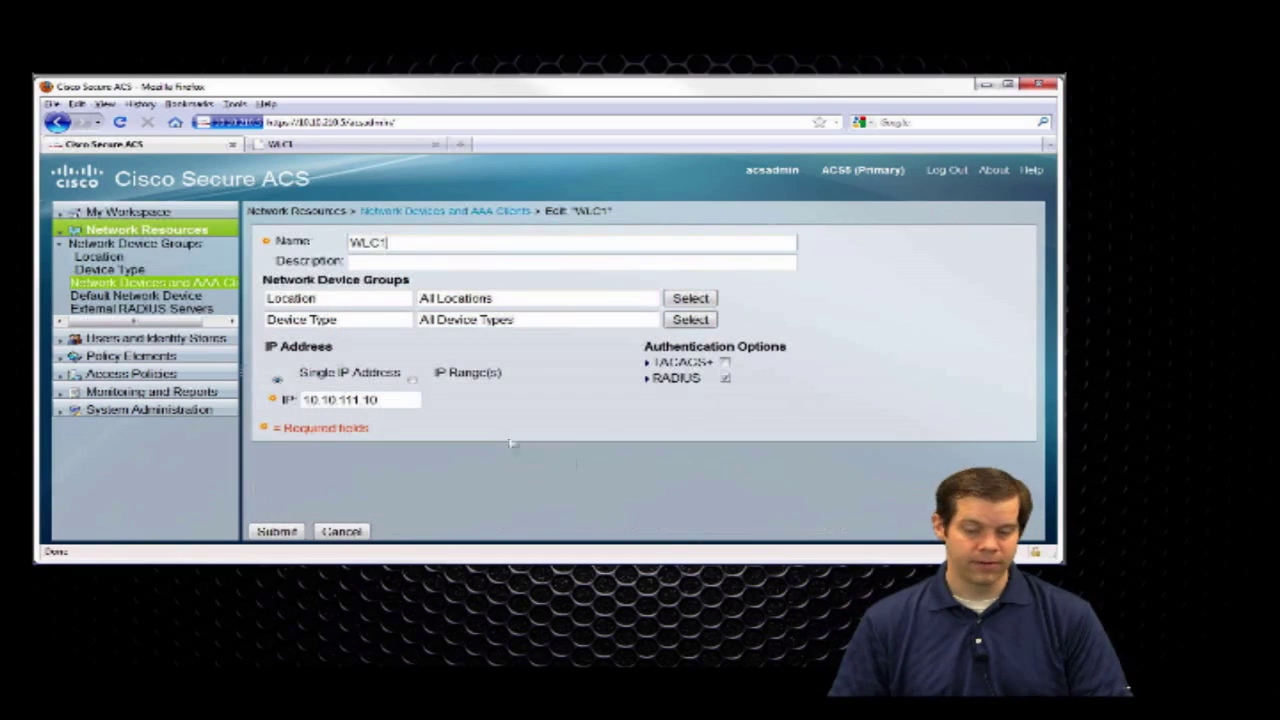
- Examine WLC1's RADIUS shared secret and IP address, and return to the network device list
{"action": "left_click", "coordinate": [645, 380]}
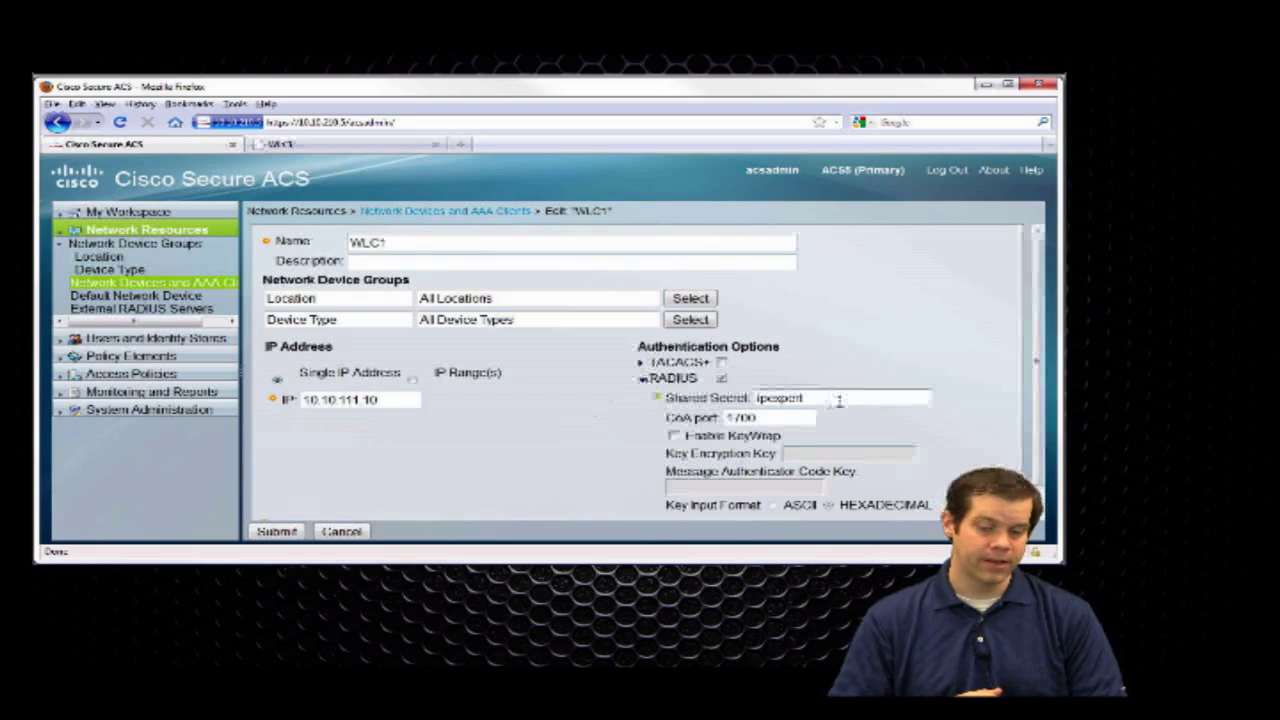
{"action": "left_click_drag", "start_coordinate": [839, 399], "coordinate": [744, 398]}
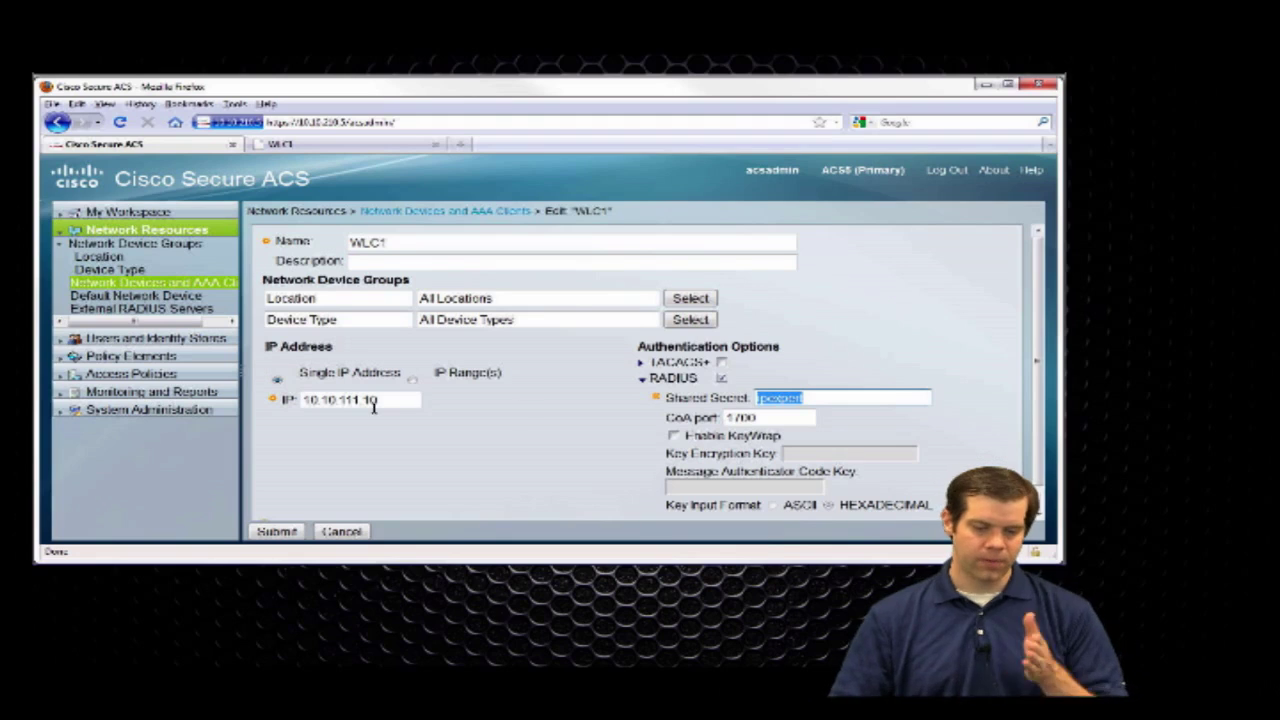
{"action": "left_click_drag", "start_coordinate": [392, 400], "coordinate": [290, 400]}
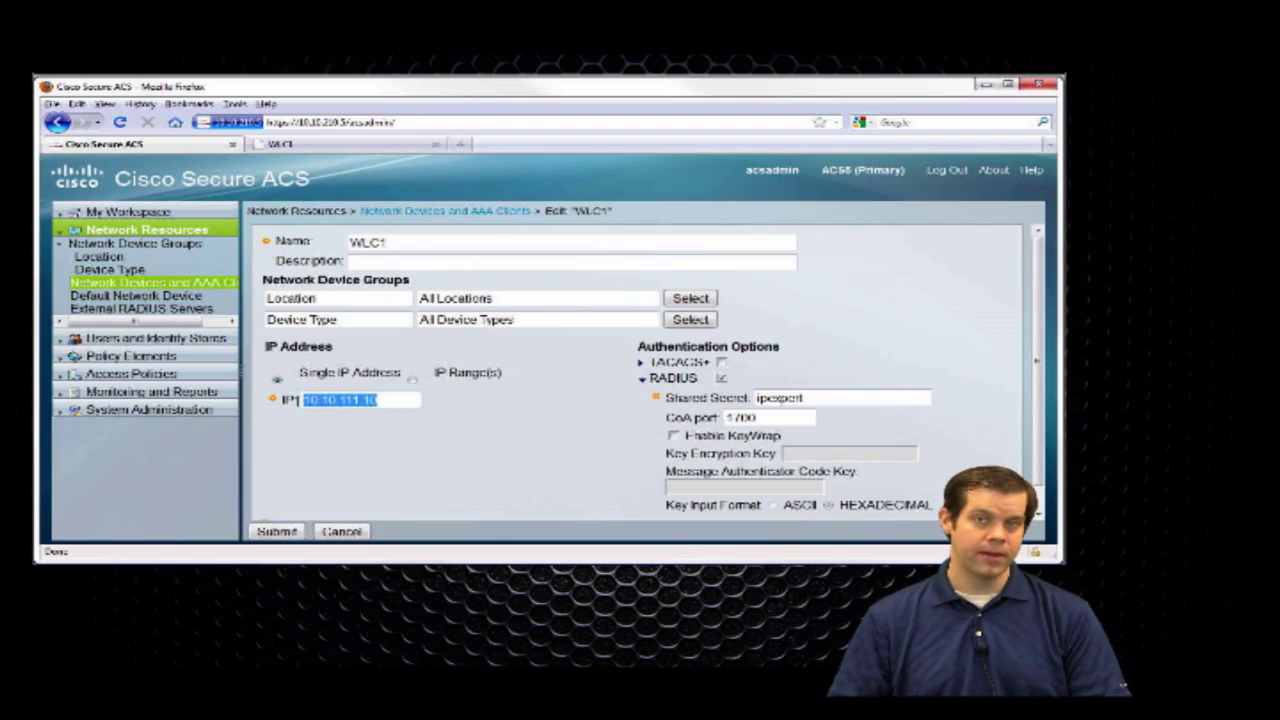
{"action": "left_click_drag", "start_coordinate": [815, 398], "coordinate": [757, 398]}
{"action": "key", "text": "Down"}
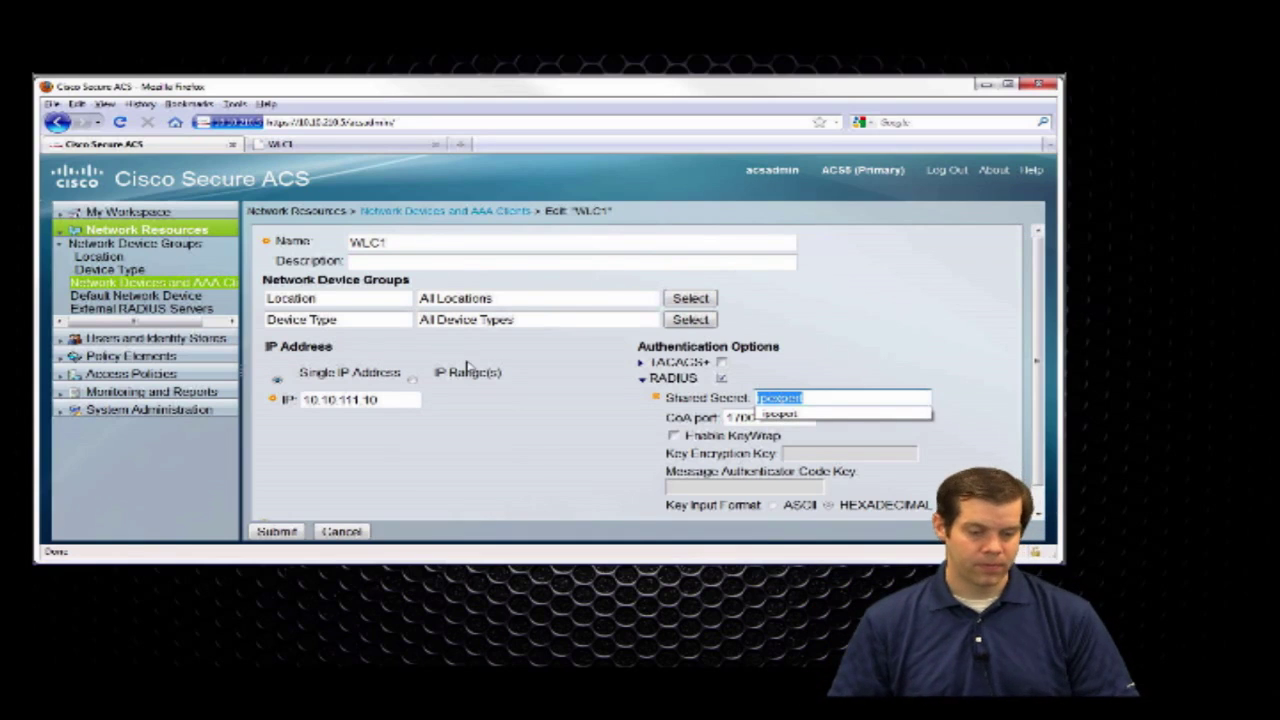
{"action": "left_click", "coordinate": [190, 289]}
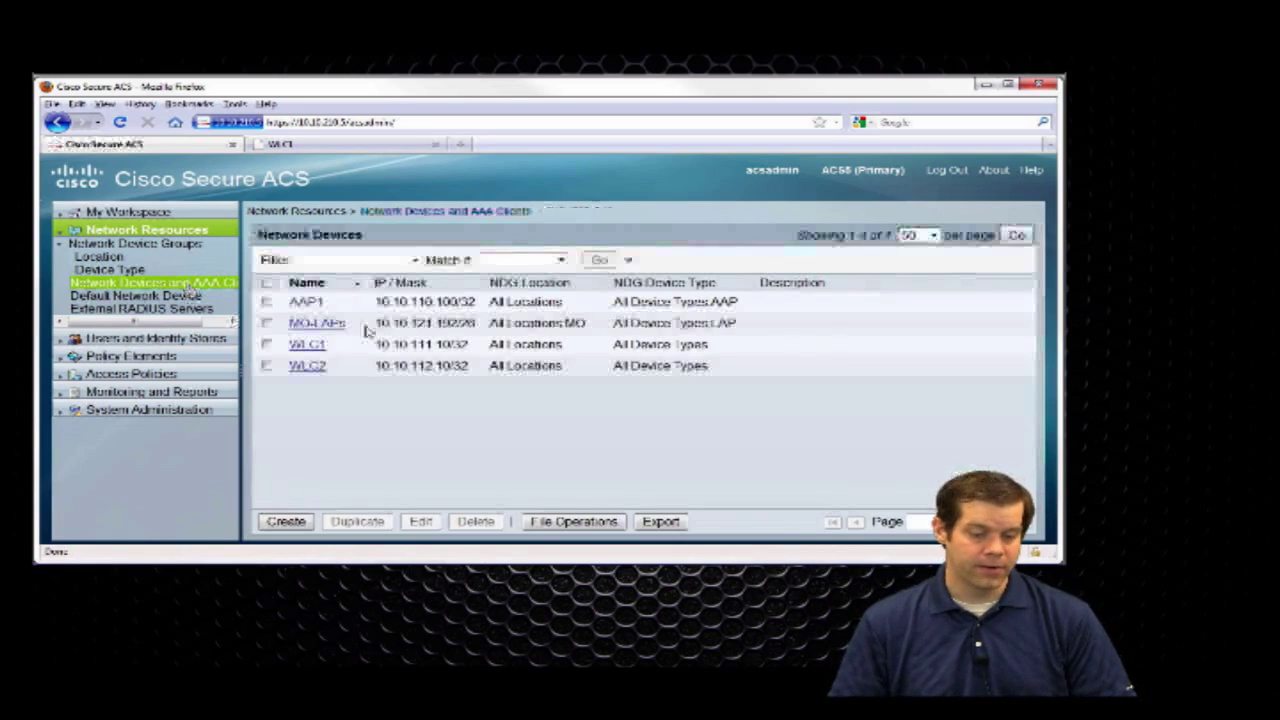
- Examine the Default Network Device's TACACS+ shared secret, and check WLC1's IP address in the network device list
{"action": "left_click", "coordinate": [160, 297]}
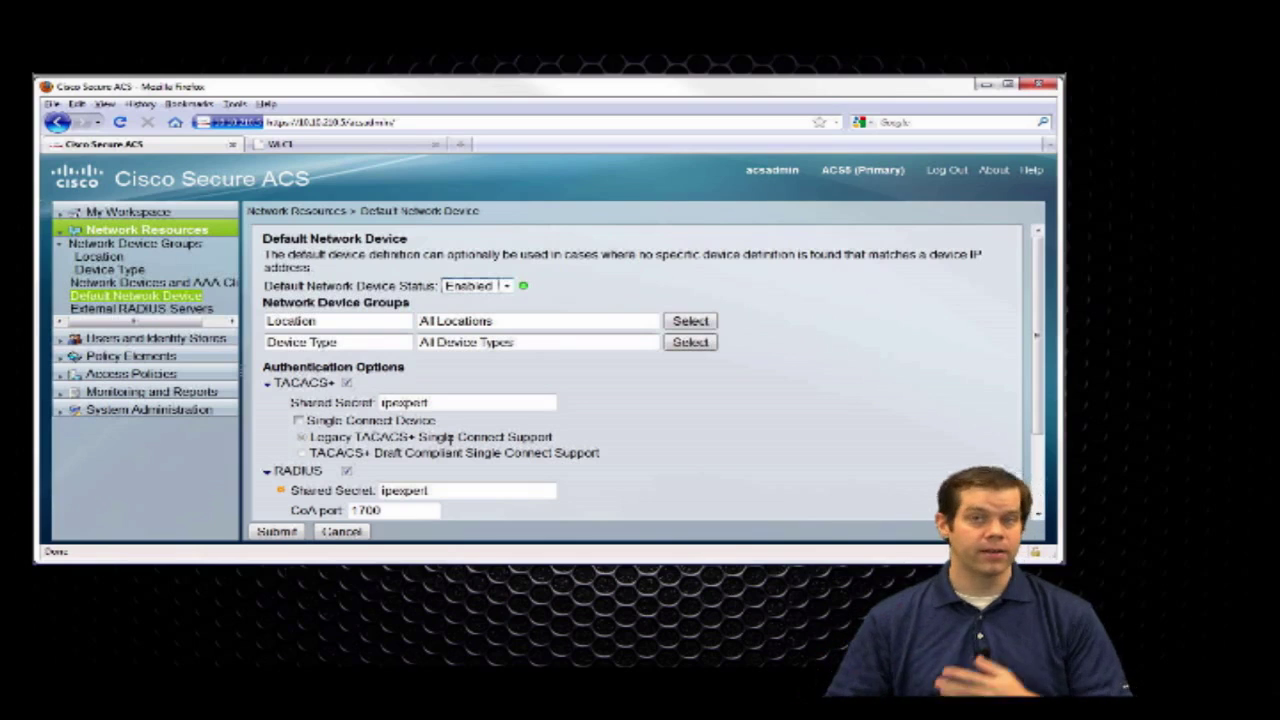
{"action": "double_click", "coordinate": [413, 401]}
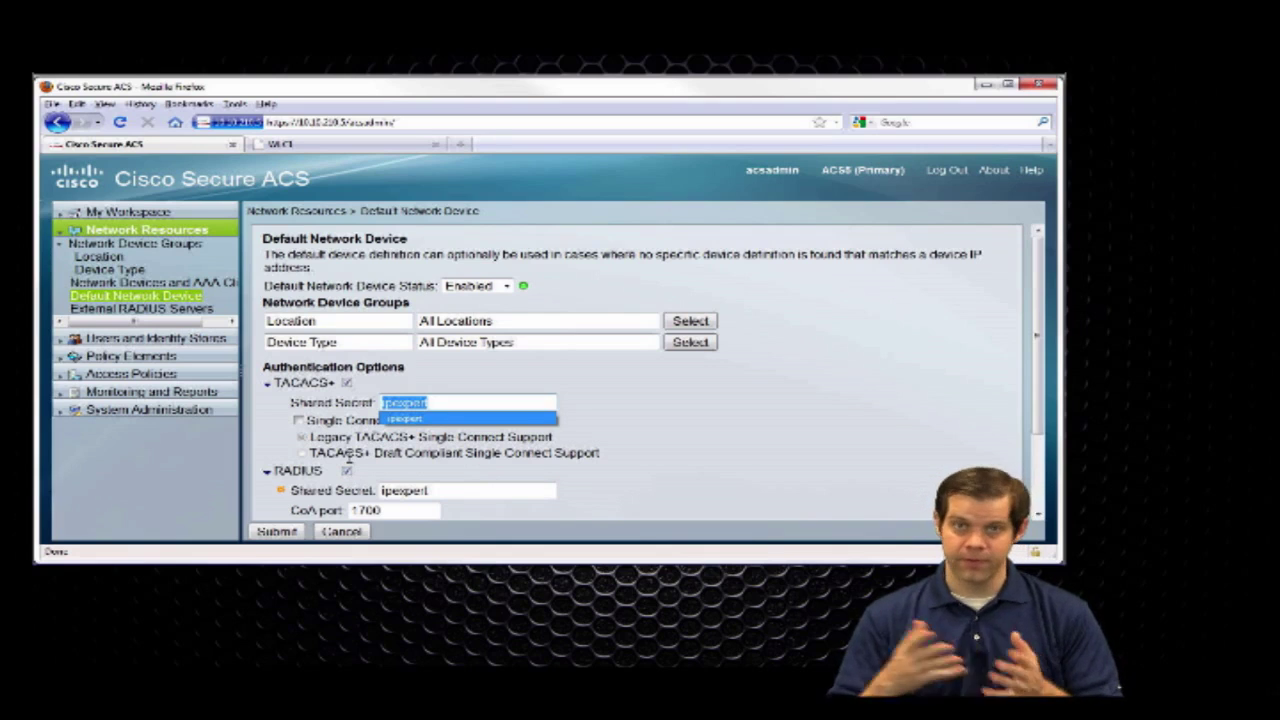
{"action": "left_click", "coordinate": [214, 289]}
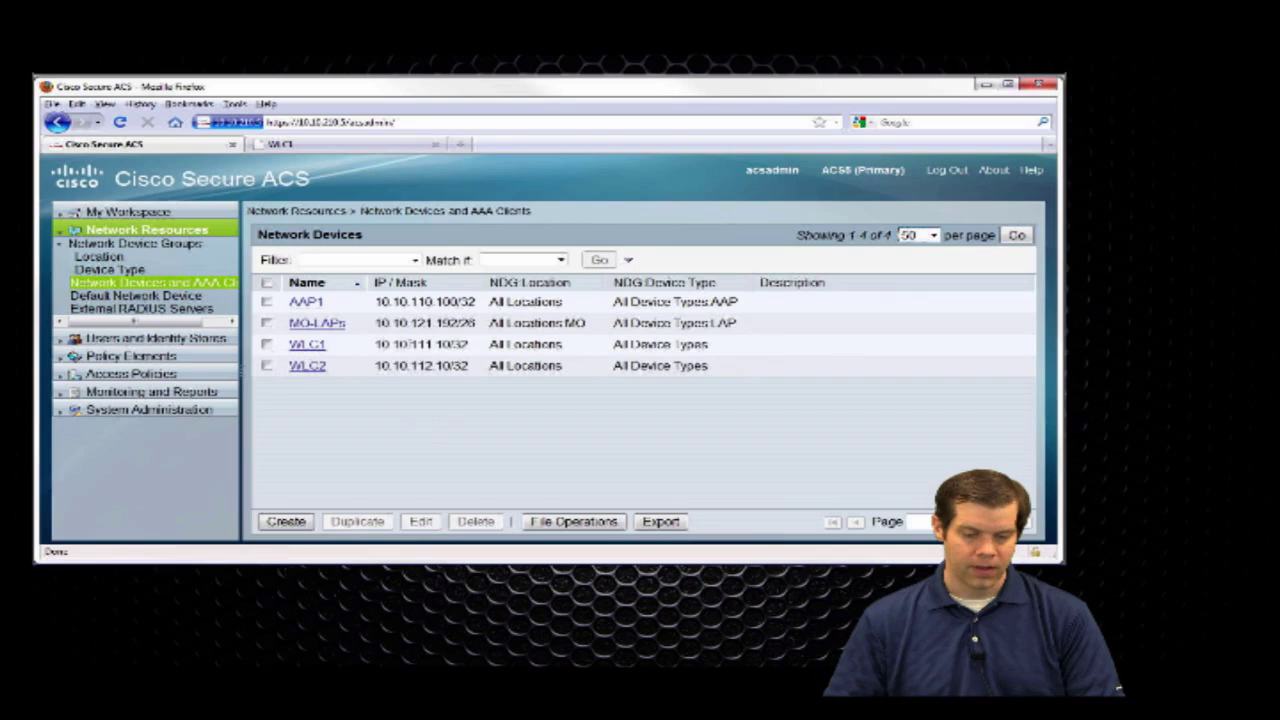
{"action": "left_click_drag", "start_coordinate": [392, 345], "coordinate": [455, 345]}
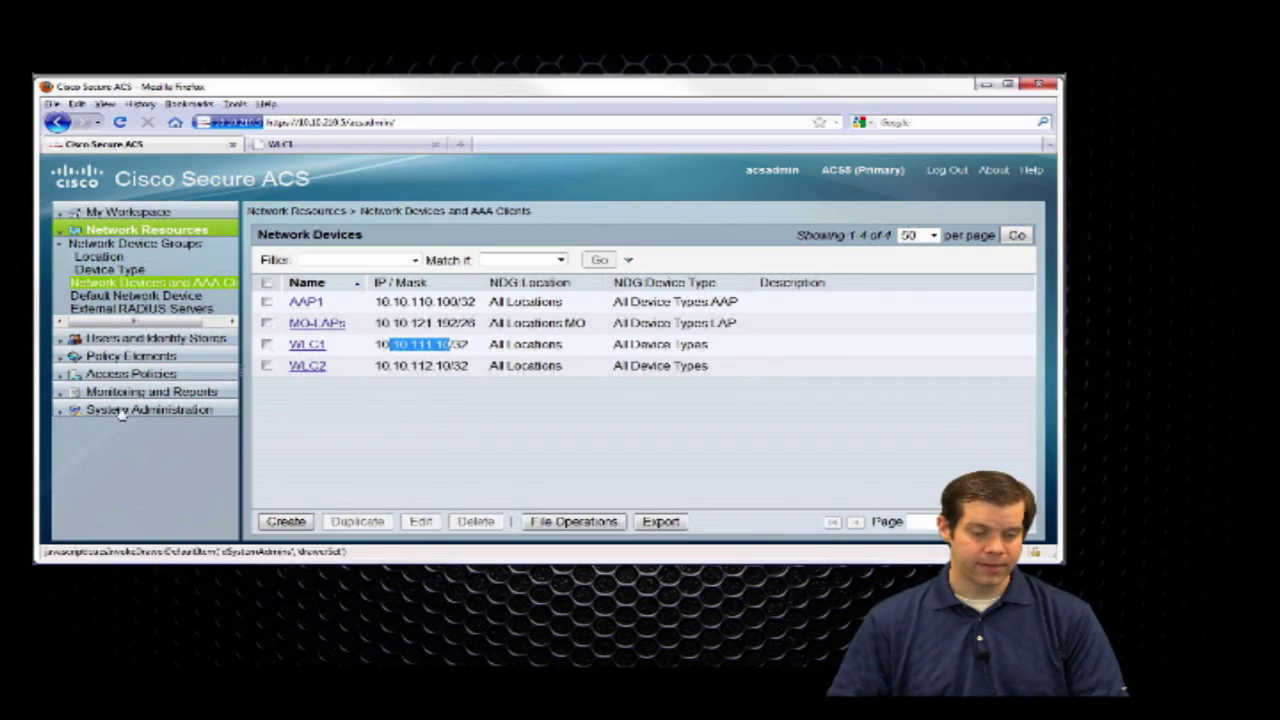
- Review the access services list and check which service the RADIUS rule selects in the Service Selection Rules
{"action": "left_click", "coordinate": [108, 375]}
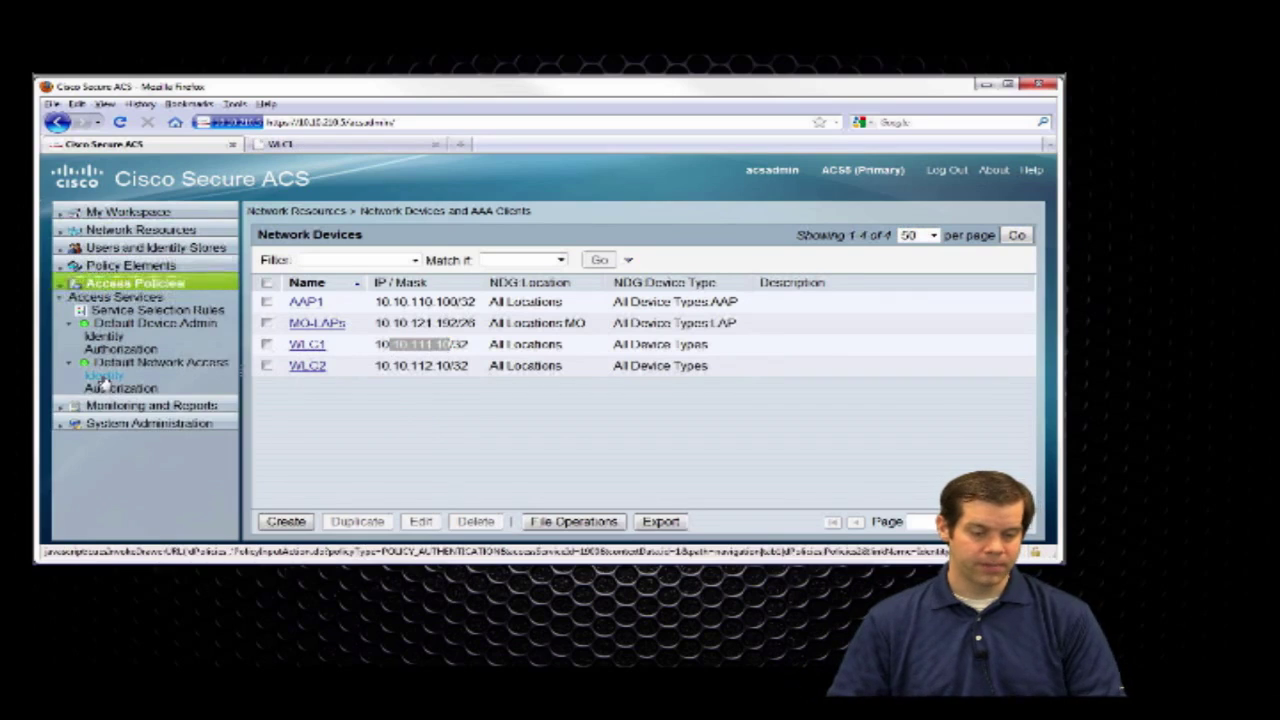
{"action": "left_click", "coordinate": [130, 299]}
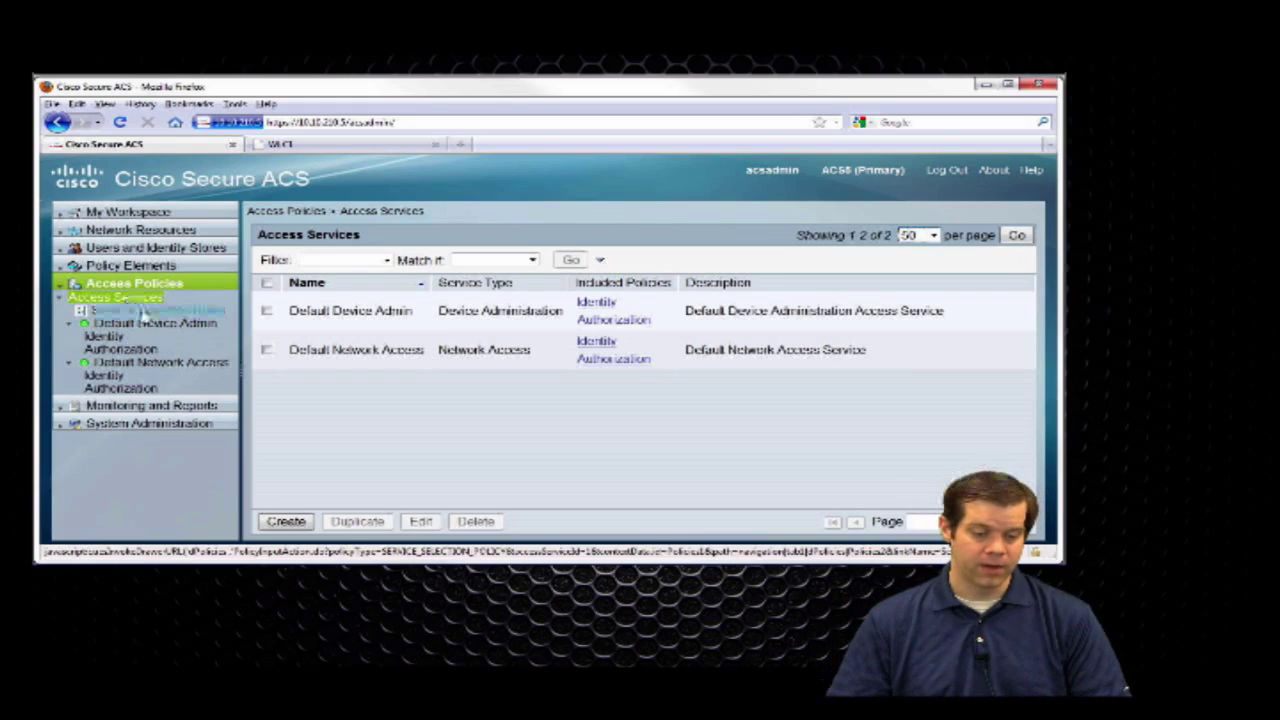
{"action": "left_click", "coordinate": [145, 312]}
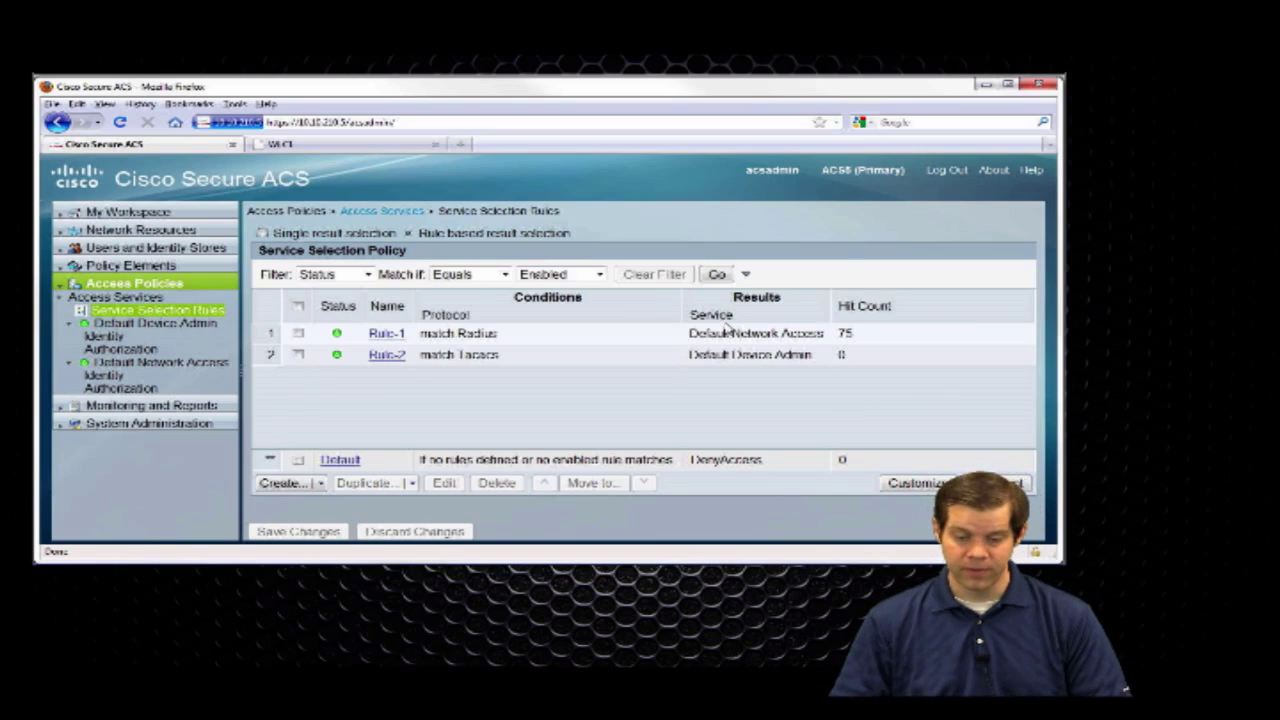
{"action": "left_click_drag", "start_coordinate": [689, 333], "coordinate": [828, 333]}
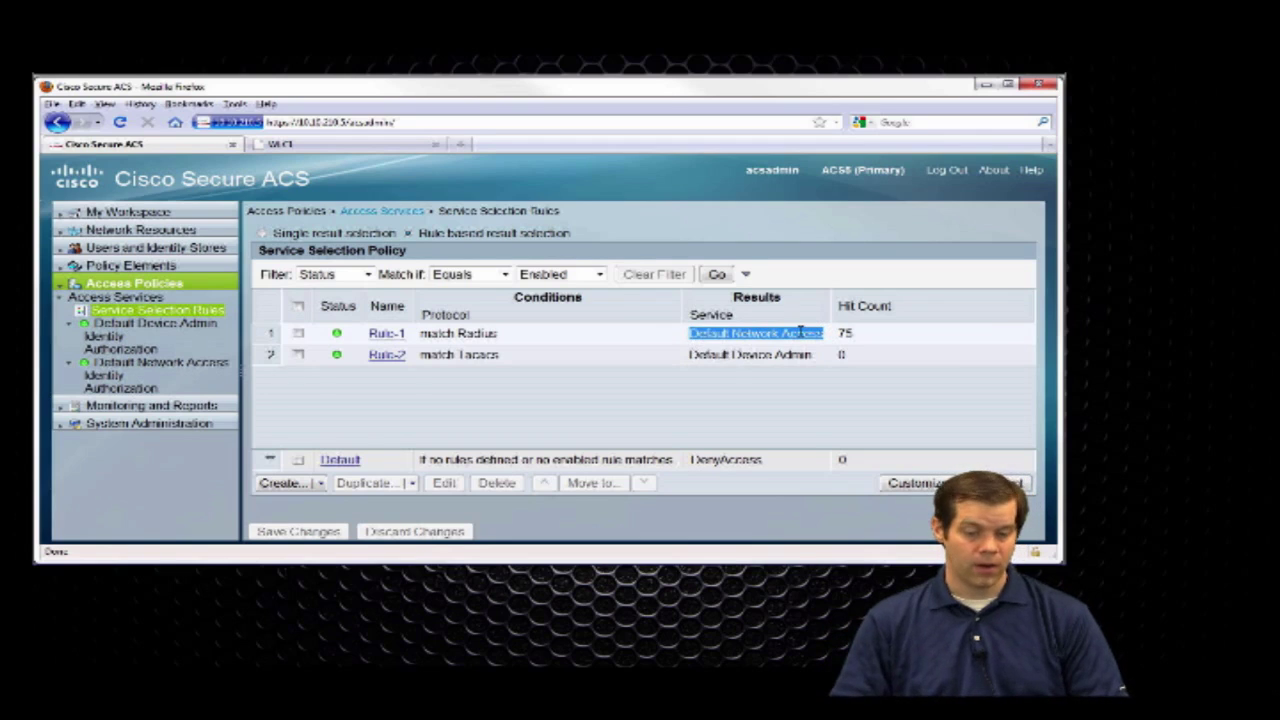
- Review the Default Network Access service's general settings and its allowed authentication protocols
{"action": "left_click", "coordinate": [197, 366]}
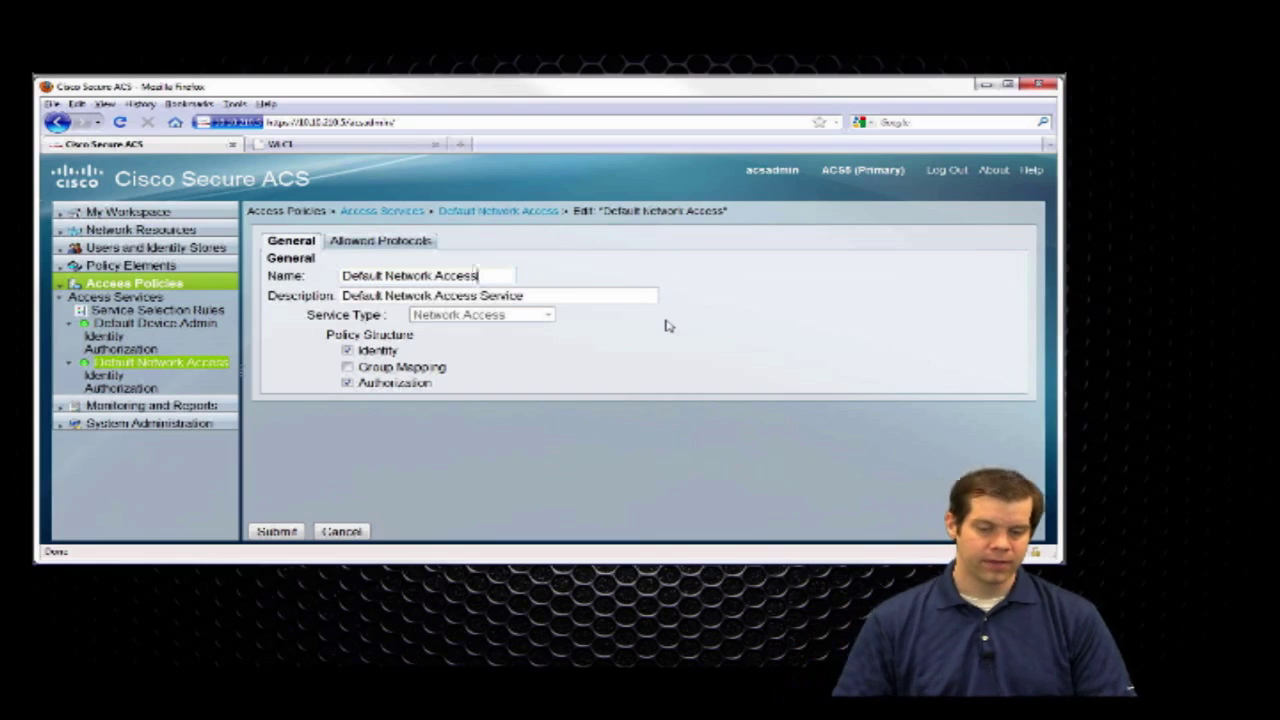
{"action": "left_click", "coordinate": [386, 243]}
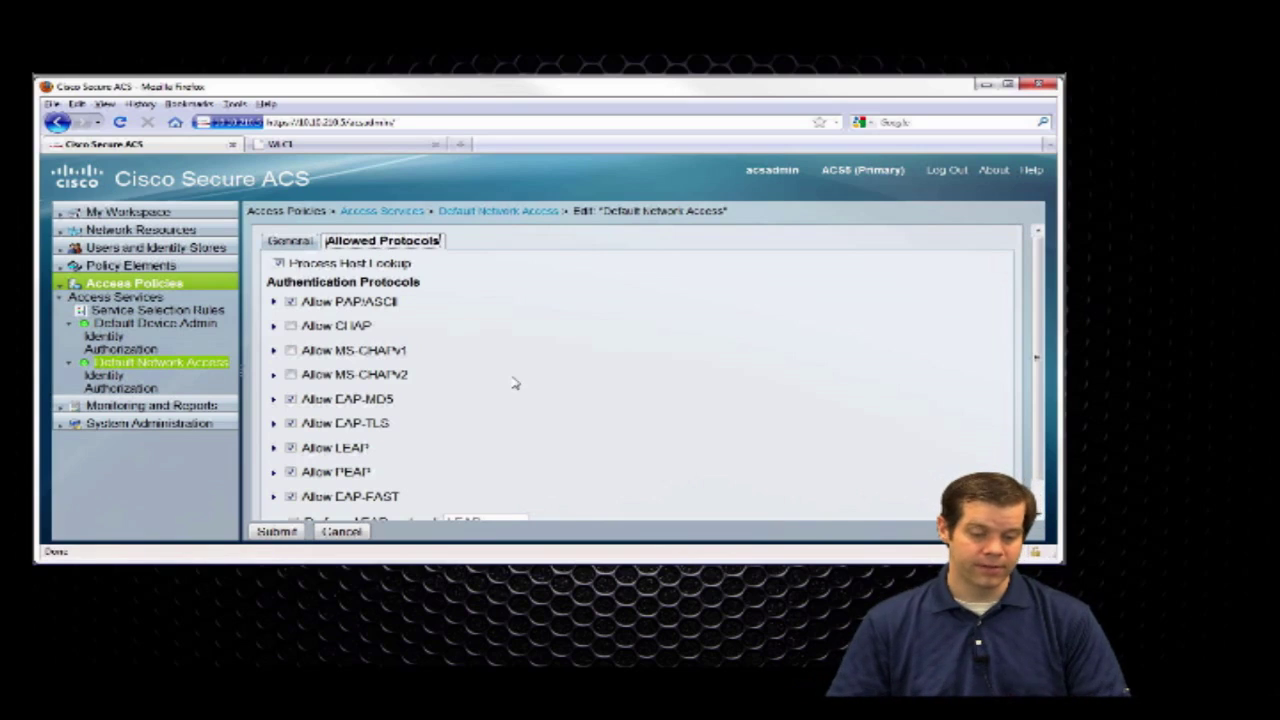
{"action": "scroll", "coordinate": [505, 390], "scroll_direction": "down", "scroll_amount": 1}
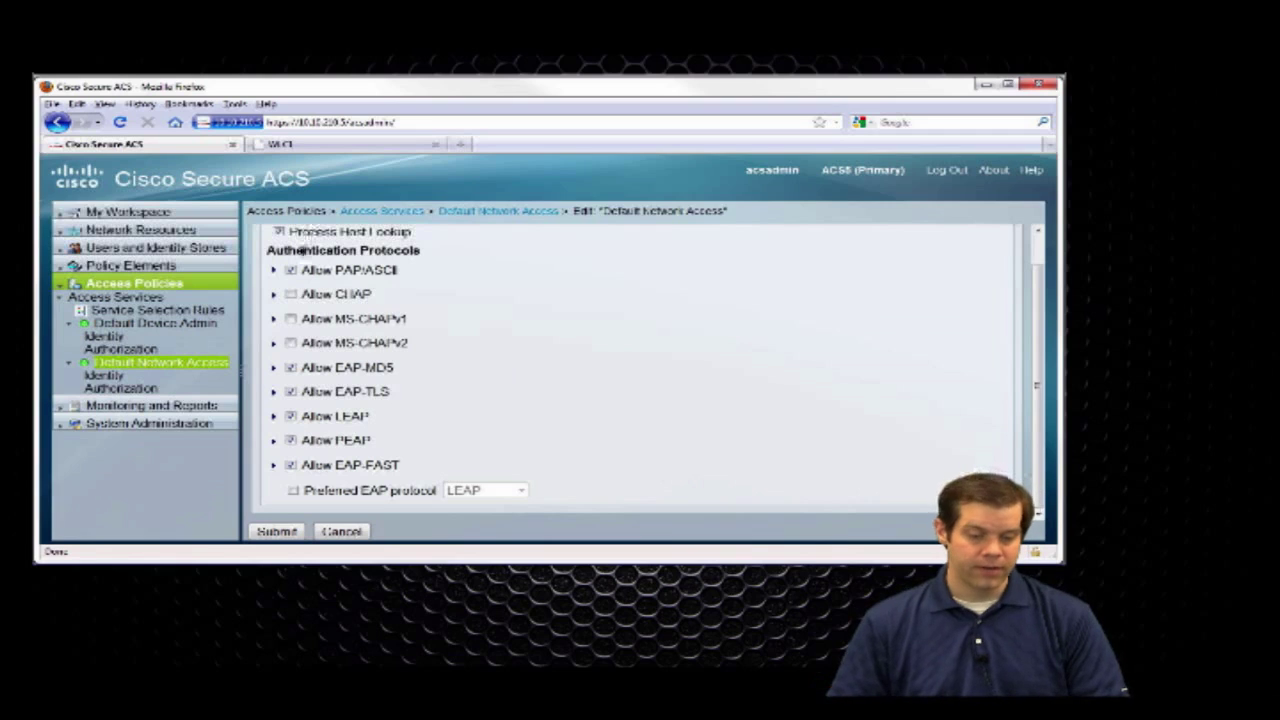
{"action": "left_click", "coordinate": [131, 364]}
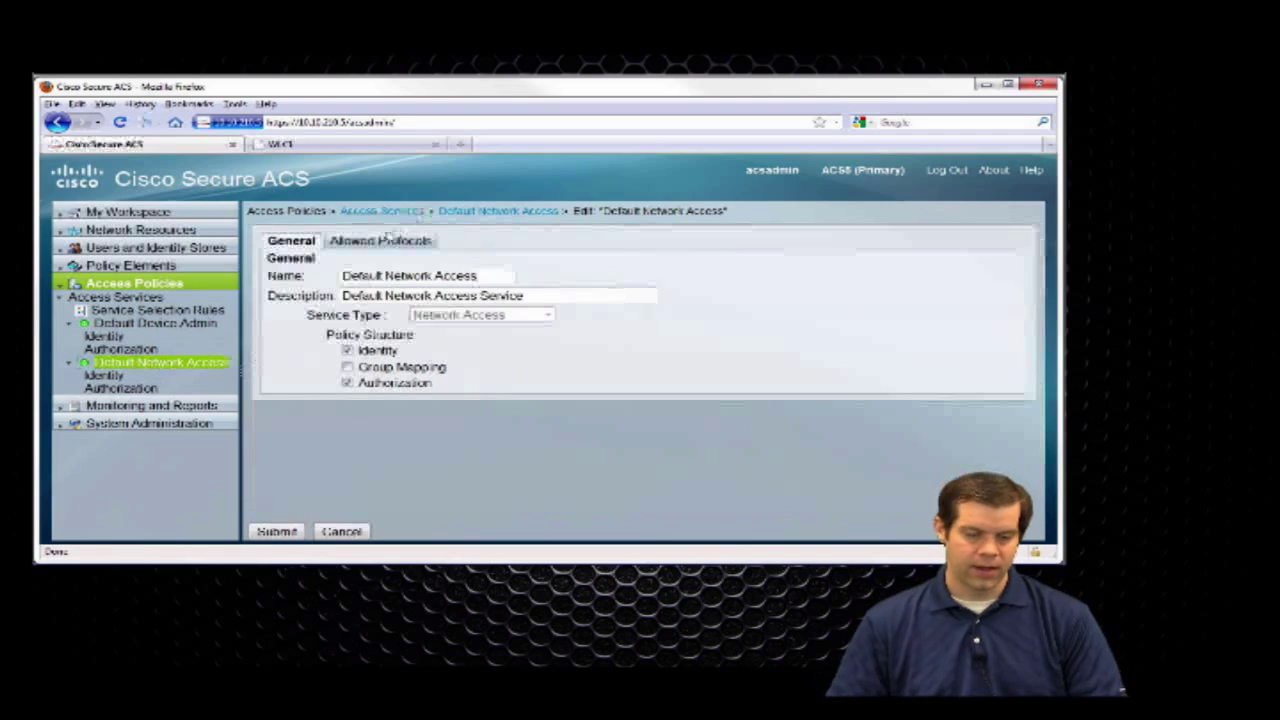
{"action": "left_click", "coordinate": [378, 243]}
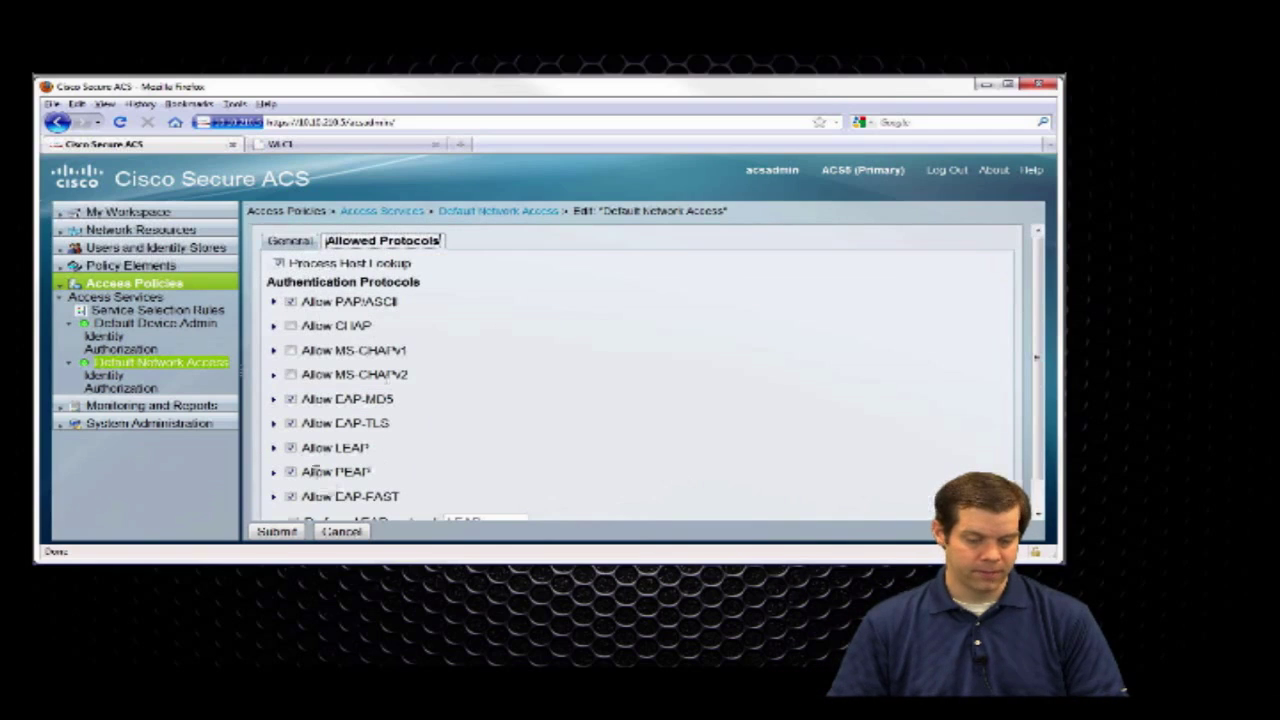
- Expand the Allow PEAP settings of Default Network Access and examine the EAP-MS-CHAPv2 inner method
{"action": "left_click_drag", "start_coordinate": [315, 471], "coordinate": [376, 471]}
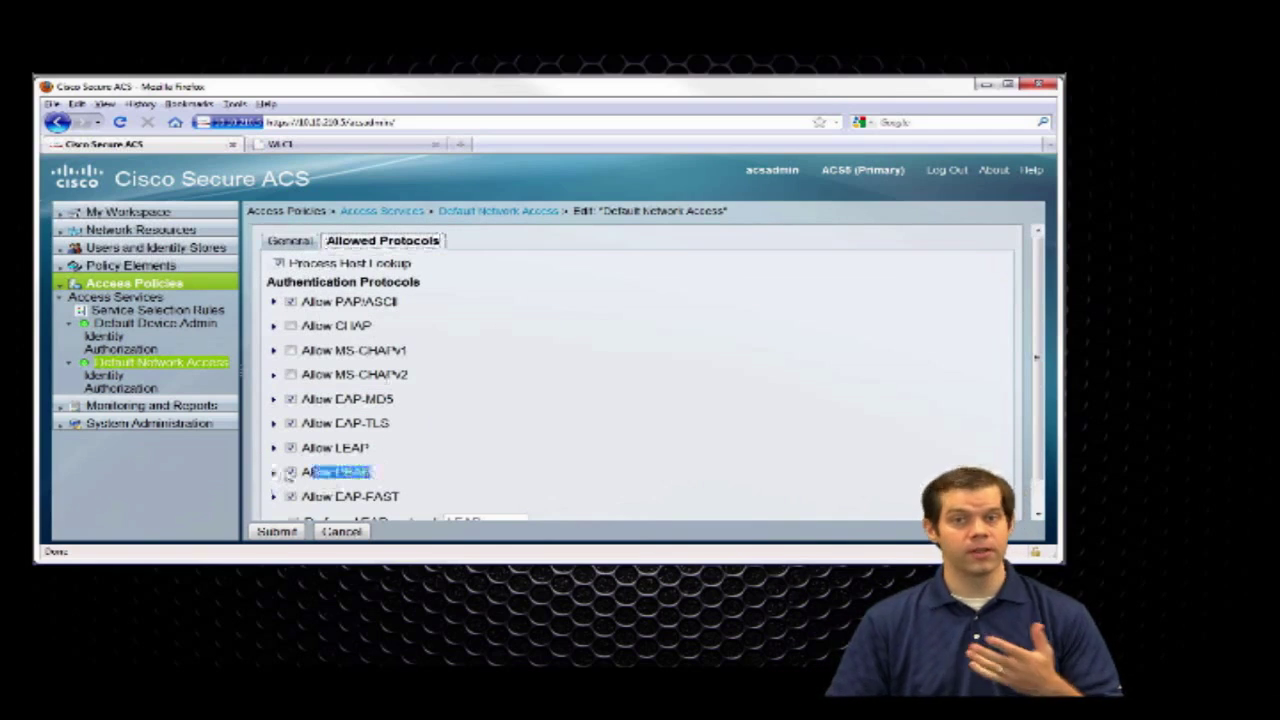
{"action": "left_click", "coordinate": [272, 477]}
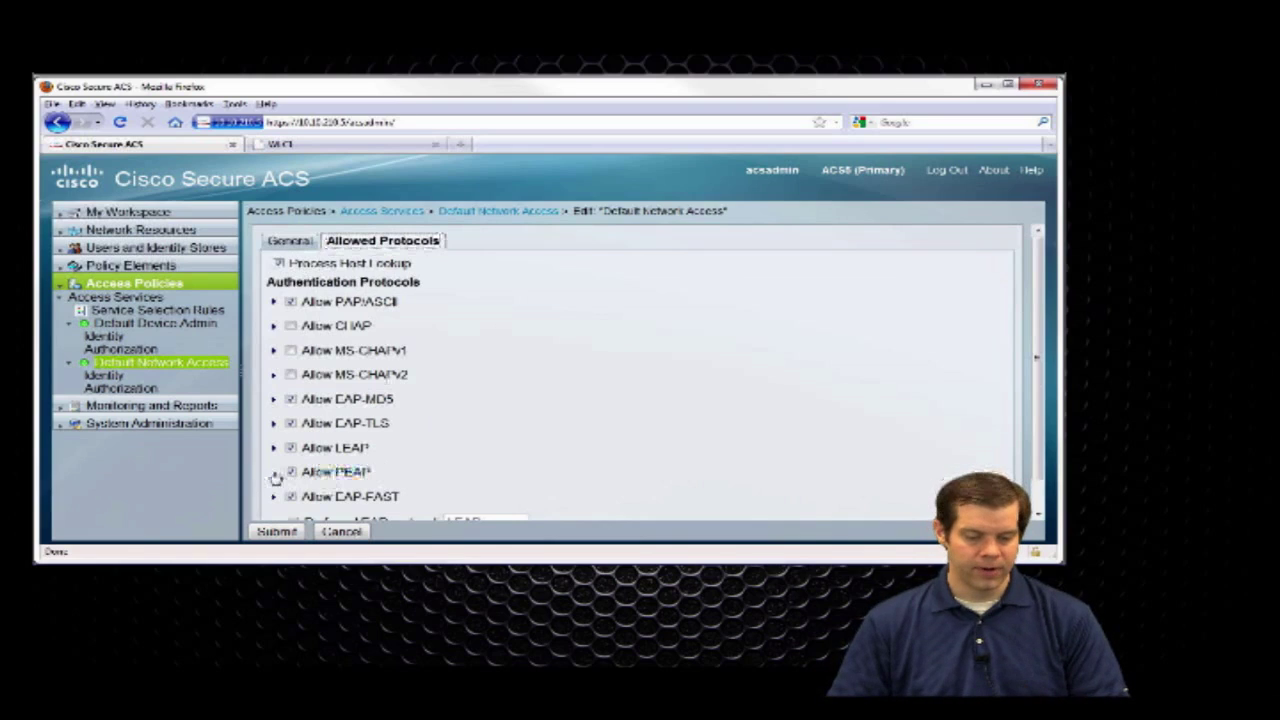
{"action": "left_click", "coordinate": [273, 473]}
{"action": "scroll", "coordinate": [540, 470], "scroll_direction": "down", "scroll_amount": 2}
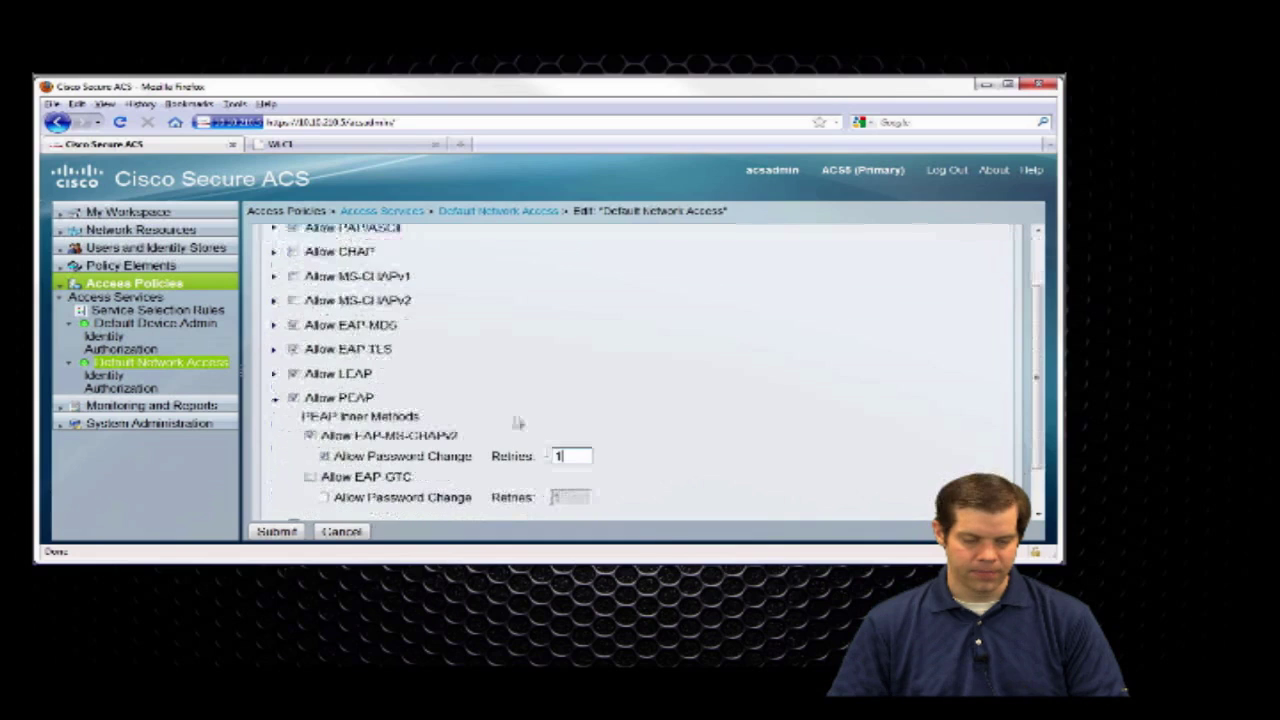
{"action": "left_click_drag", "start_coordinate": [351, 436], "coordinate": [500, 440]}
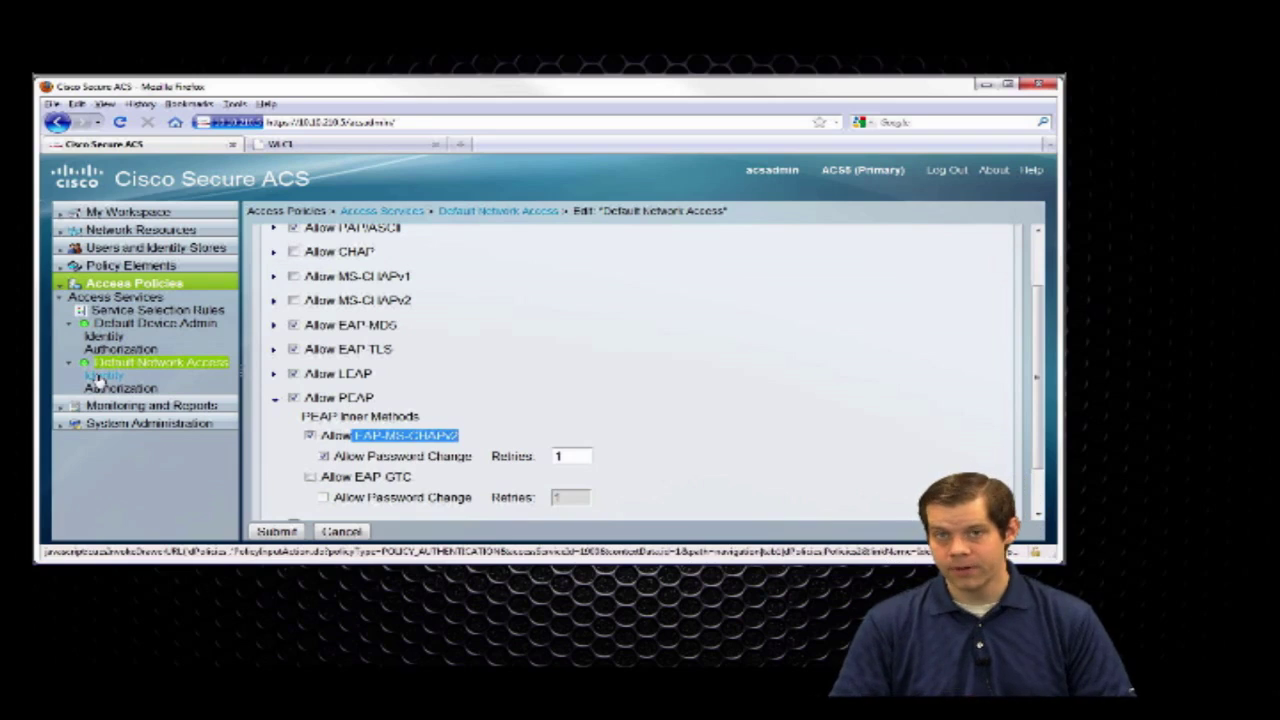
- Examine the identity source used by the Default Network Access identity policy
{"action": "left_click", "coordinate": [100, 377]}
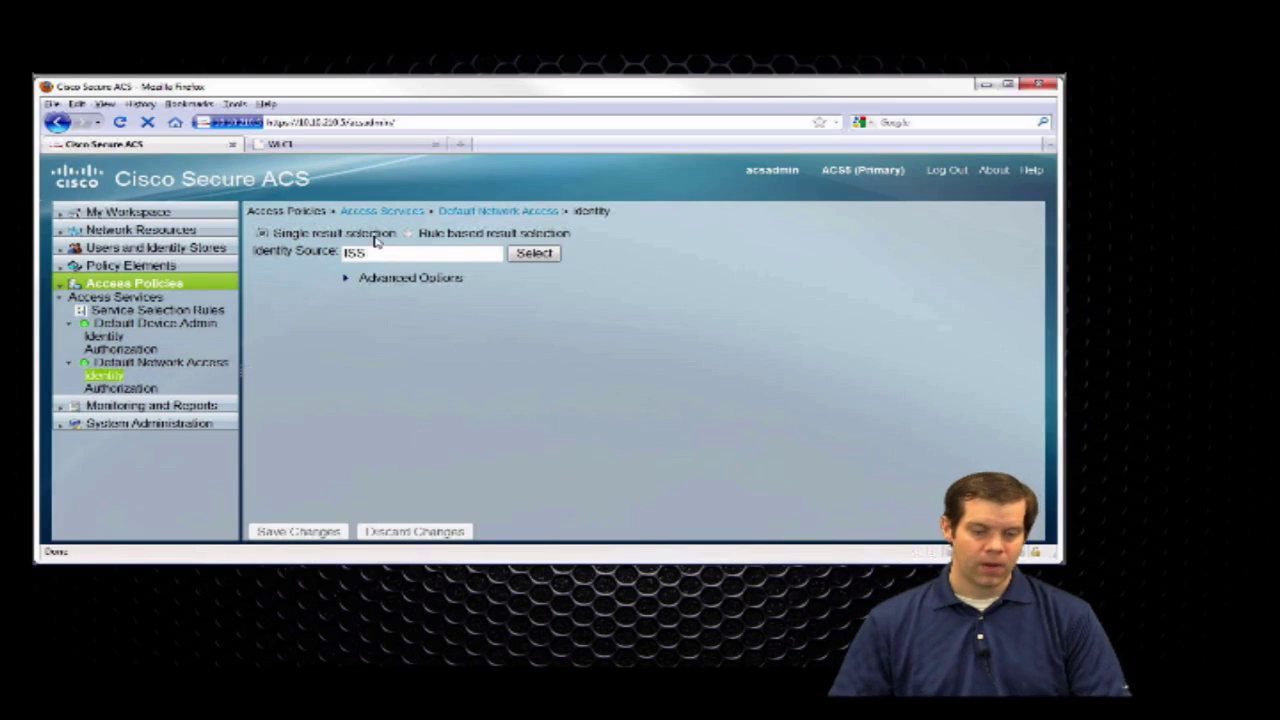
{"action": "left_click_drag", "start_coordinate": [392, 254], "coordinate": [345, 253]}
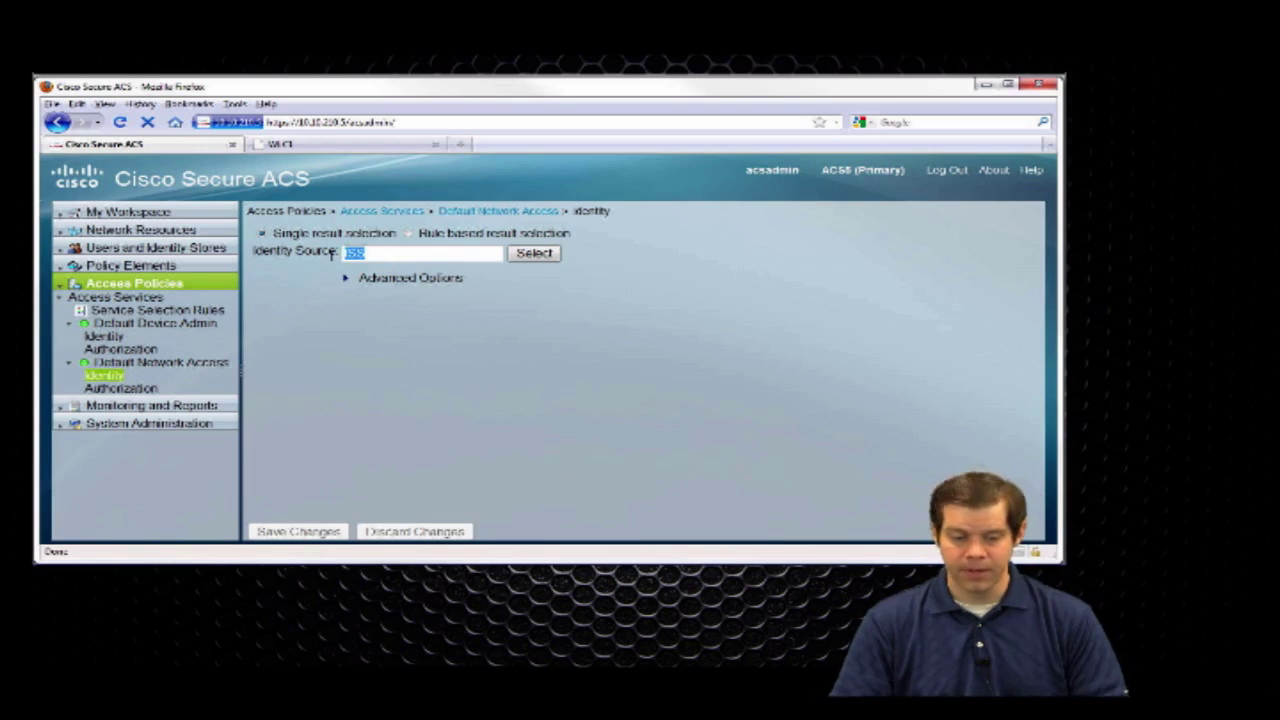
{"action": "left_click", "coordinate": [400, 254]}
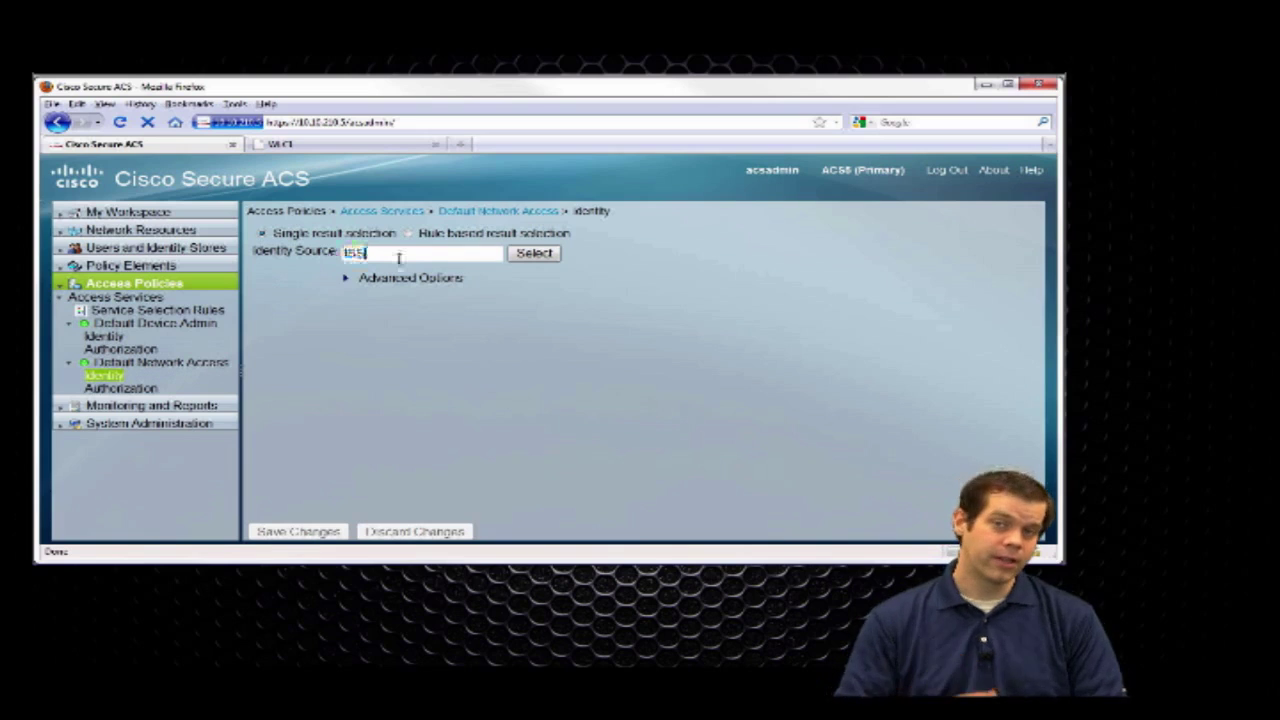
{"action": "left_click", "coordinate": [398, 258]}
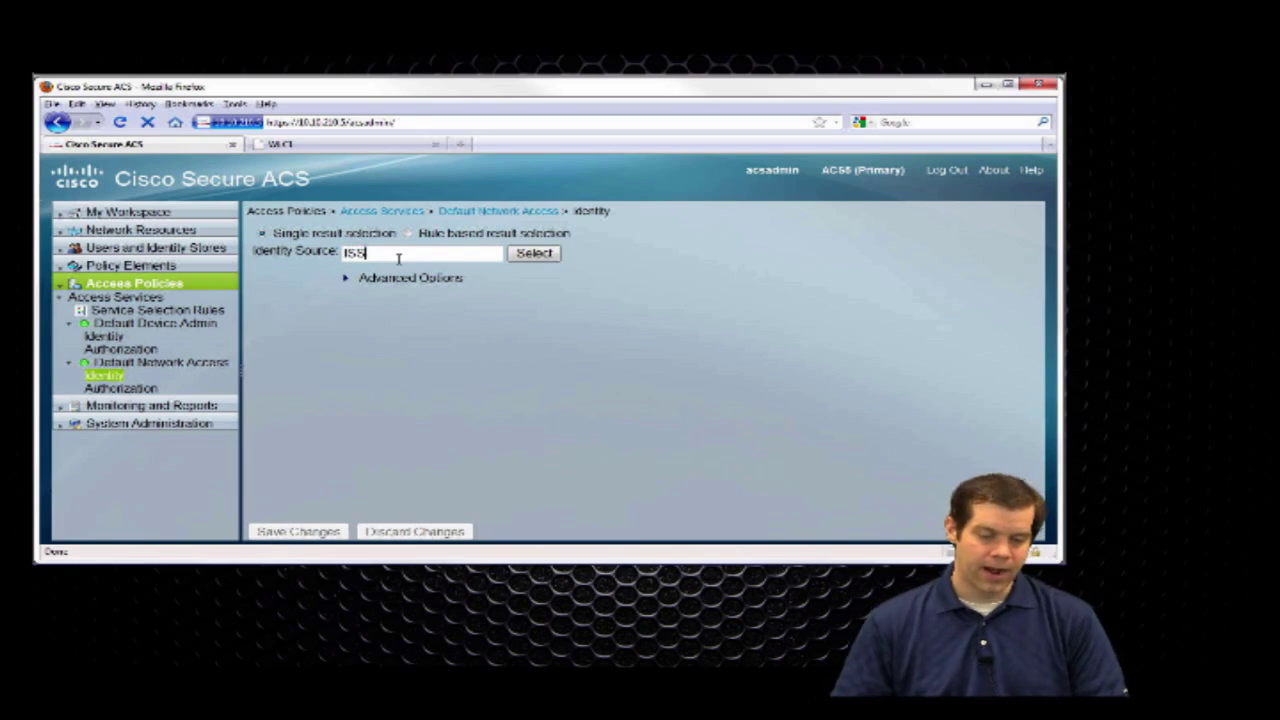
{"action": "left_click_drag", "start_coordinate": [398, 258], "coordinate": [310, 253]}
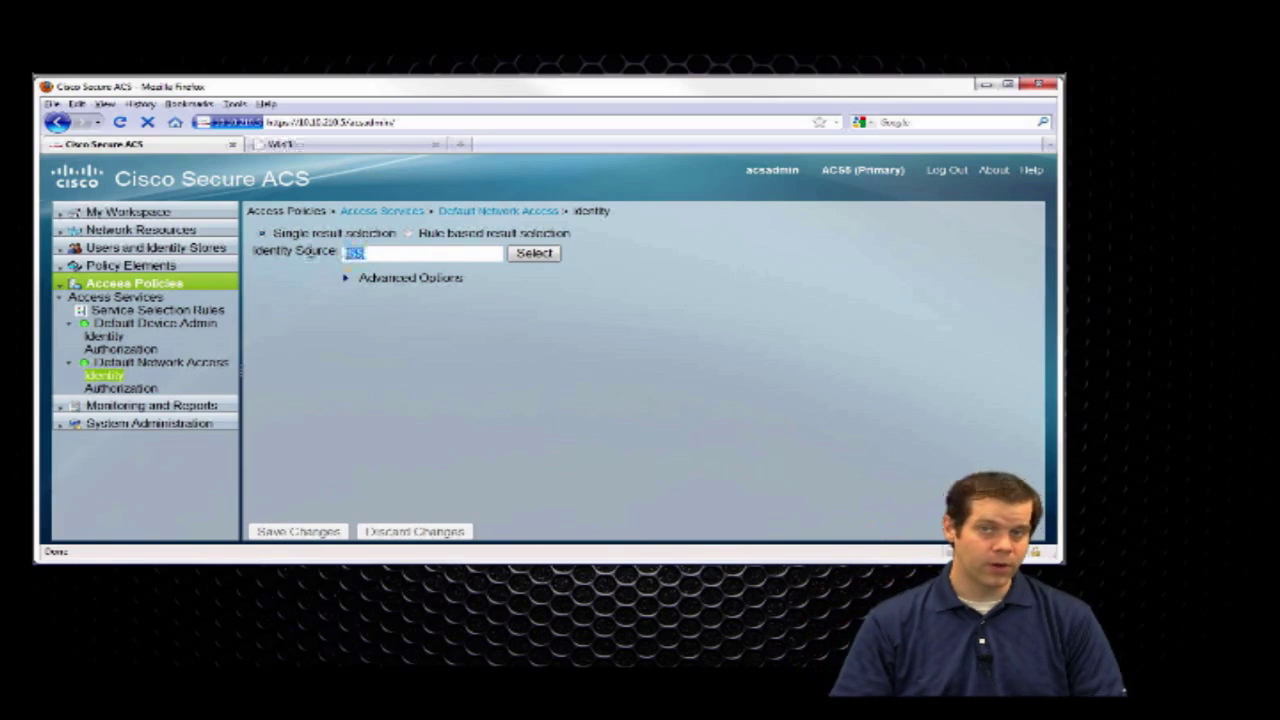
{"action": "left_click", "coordinate": [380, 258]}
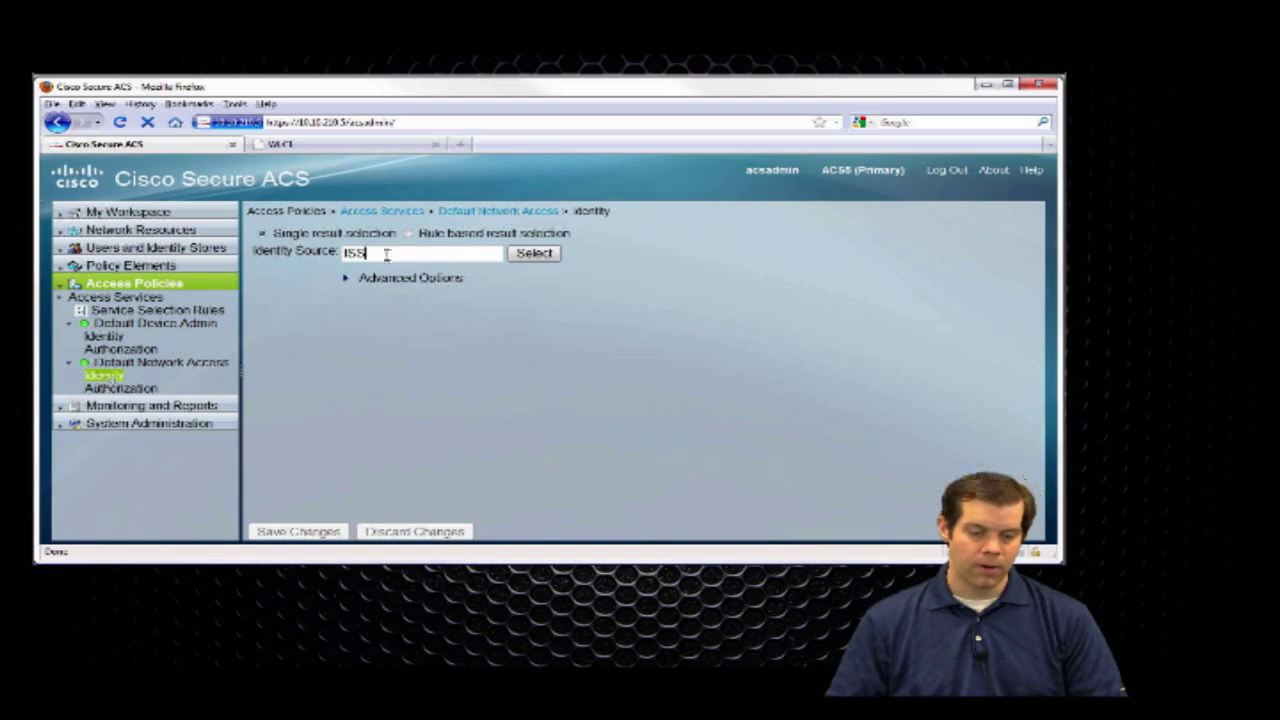
{"action": "left_click_drag", "start_coordinate": [384, 255], "coordinate": [312, 254]}
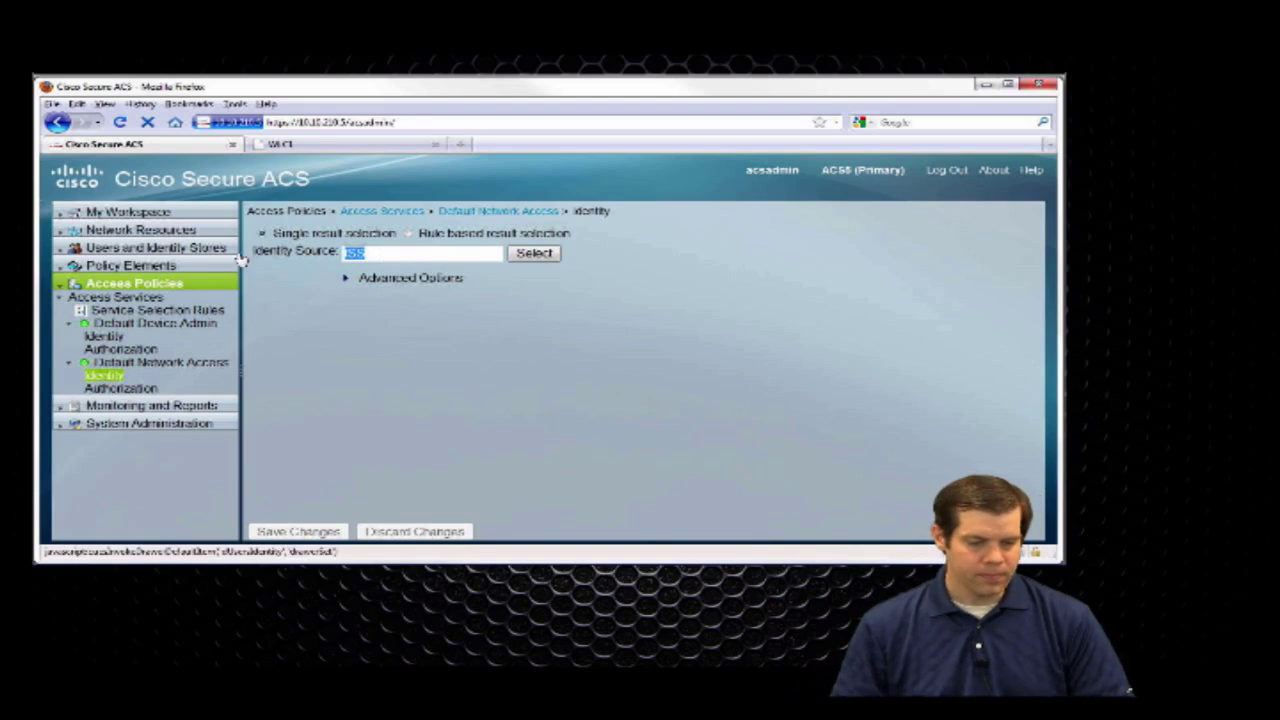
- Open the ISS identity store sequence from Users and Identity Stores and view its authentication method list
{"action": "left_click", "coordinate": [127, 248]}
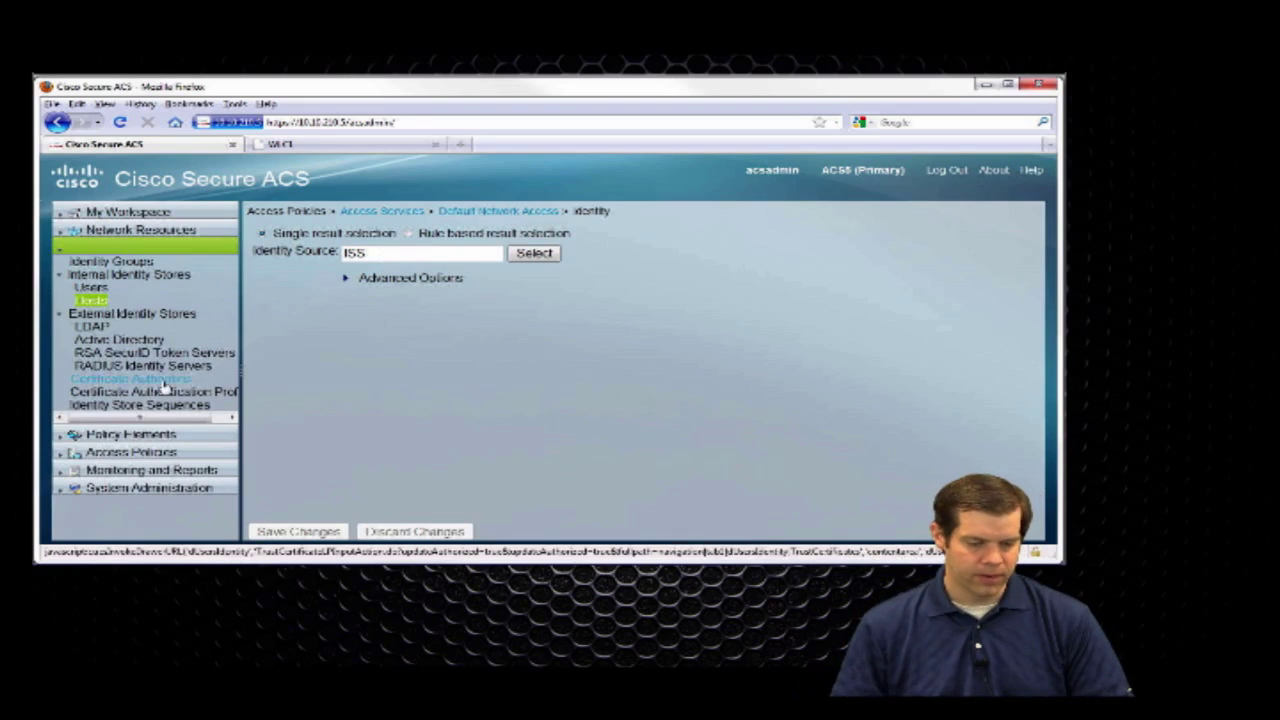
{"action": "left_click", "coordinate": [137, 405]}
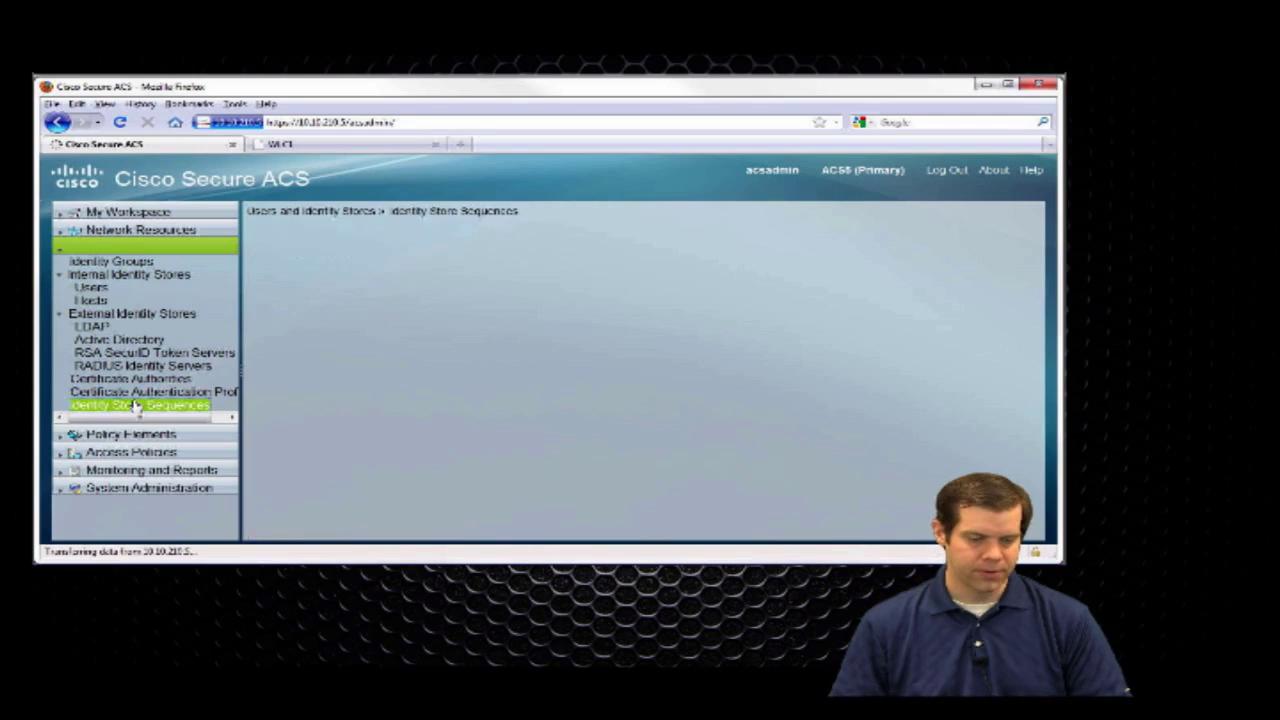
{"action": "left_click", "coordinate": [299, 301]}
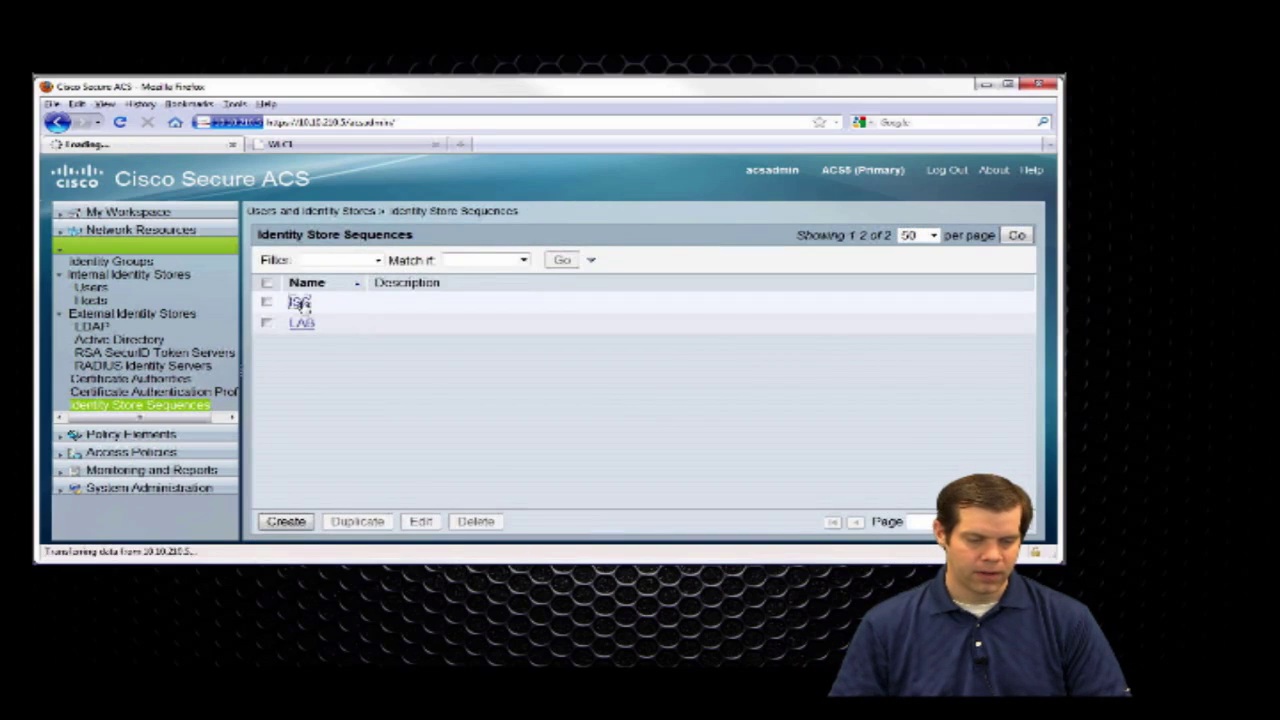
{"action": "scroll", "coordinate": [625, 430], "scroll_direction": "down", "scroll_amount": 1}
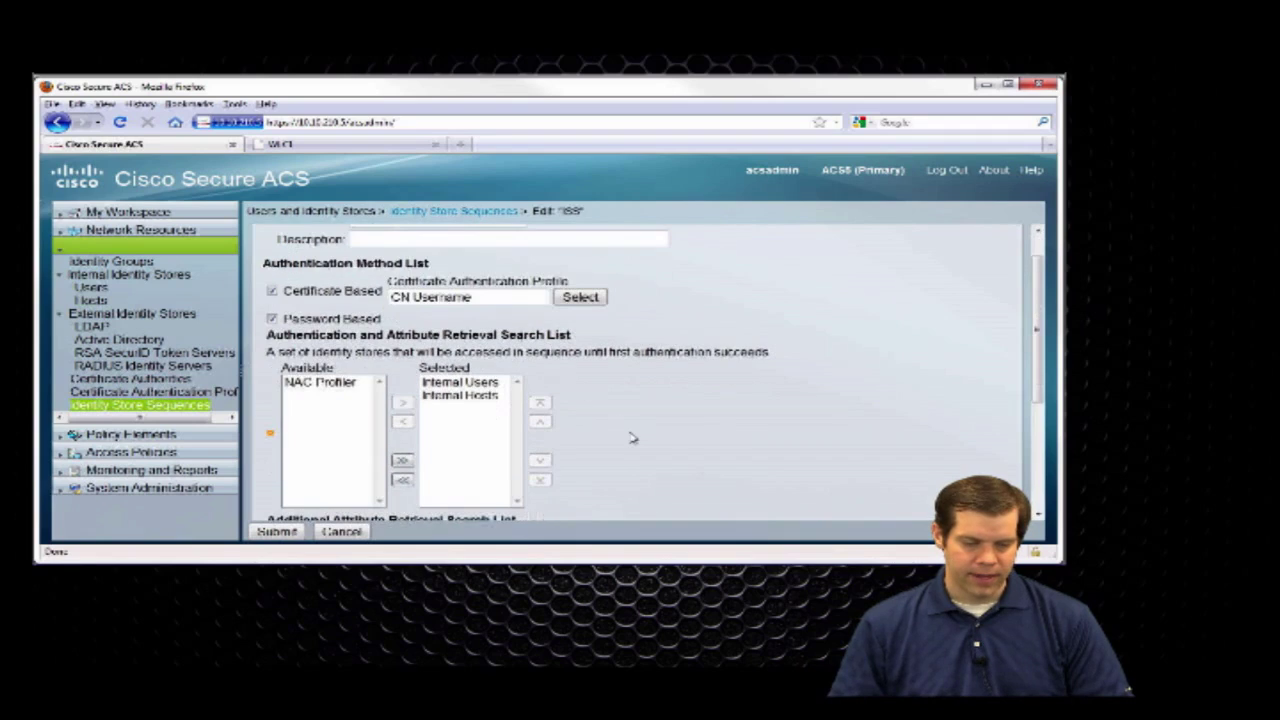
- Examine the ISS sequence's password-based method and the order of Internal Users and Internal Hosts in its selected stores
{"action": "left_click_drag", "start_coordinate": [304, 318], "coordinate": [410, 320]}
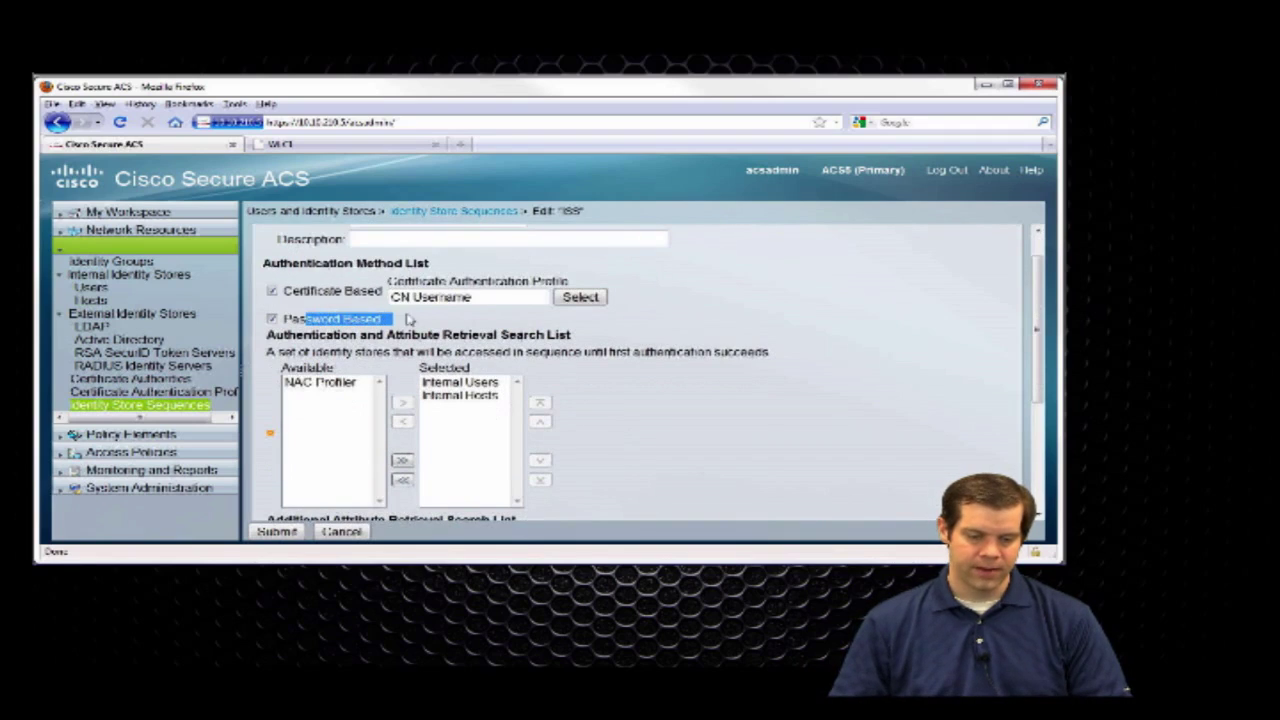
{"action": "left_click", "coordinate": [450, 384]}
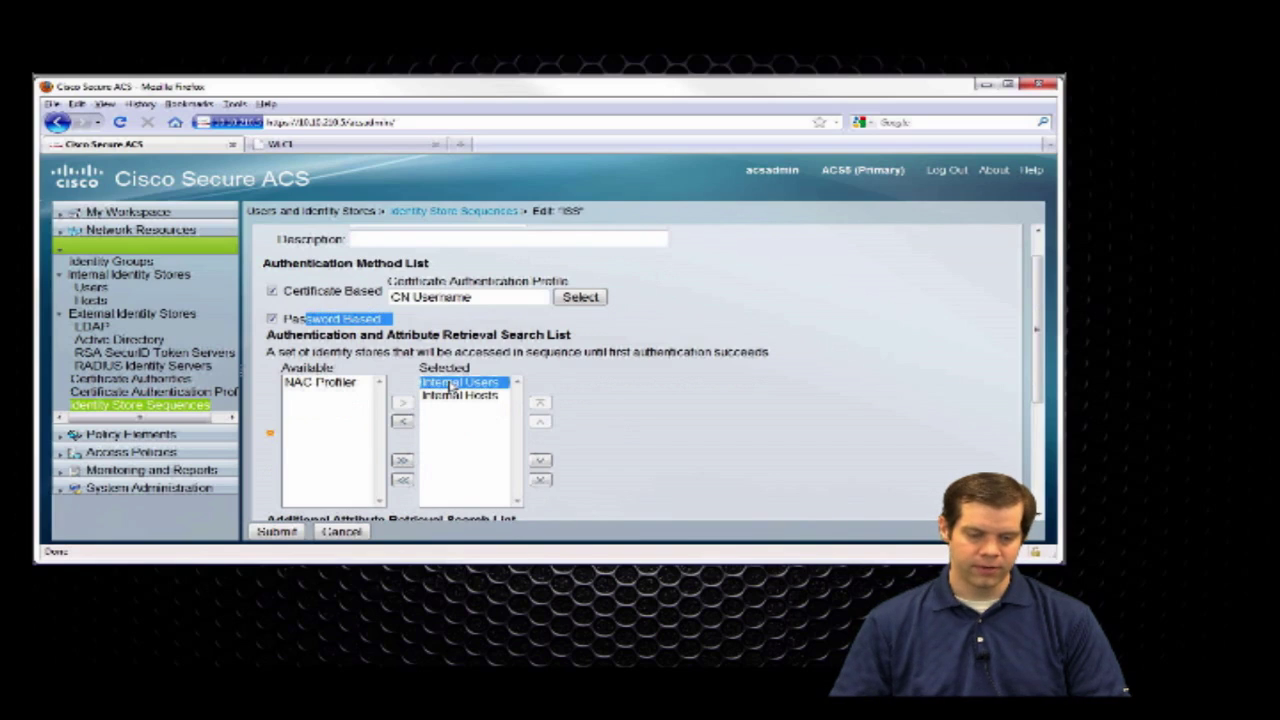
{"action": "left_click", "coordinate": [441, 397]}
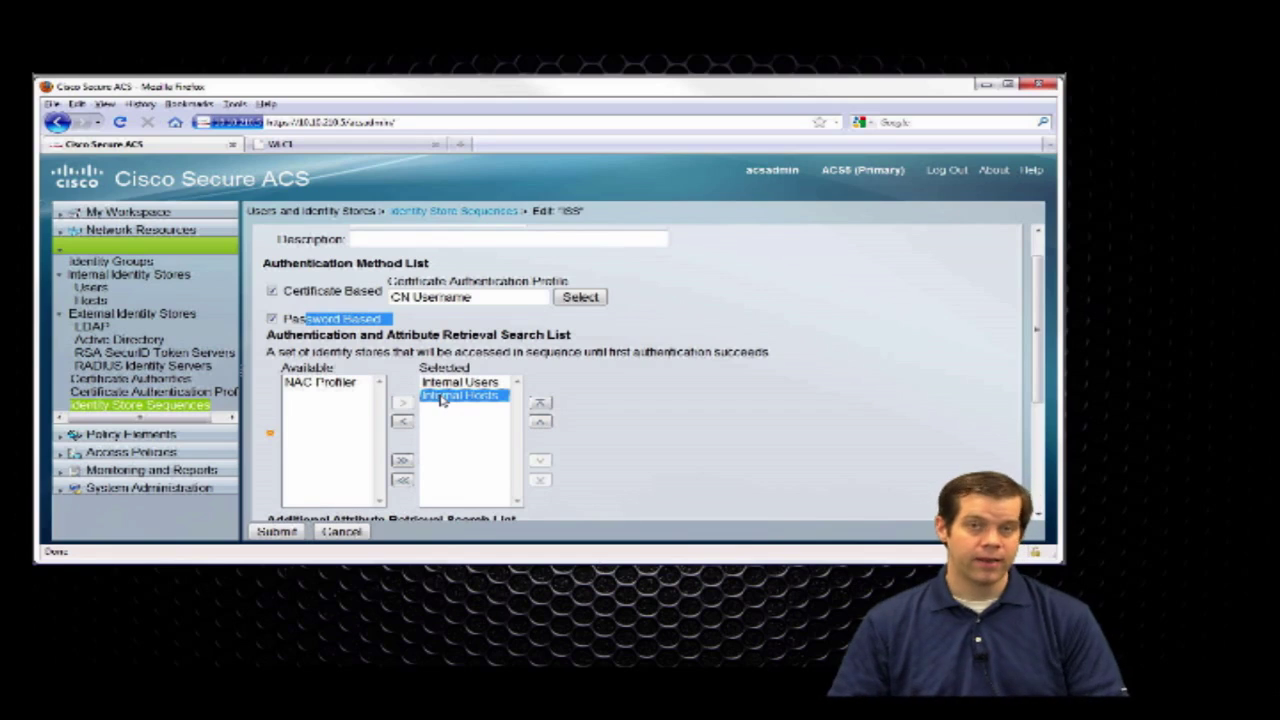
{"action": "left_click", "coordinate": [460, 384]}
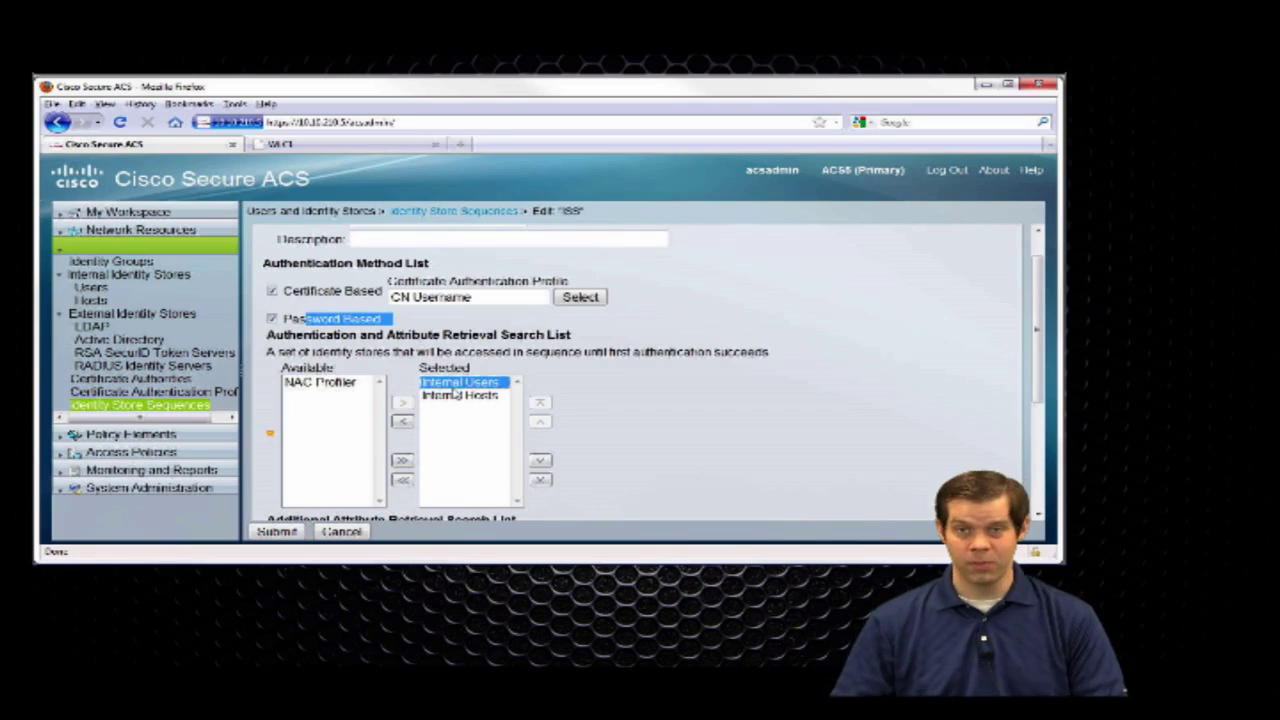
{"action": "left_click", "coordinate": [456, 397]}
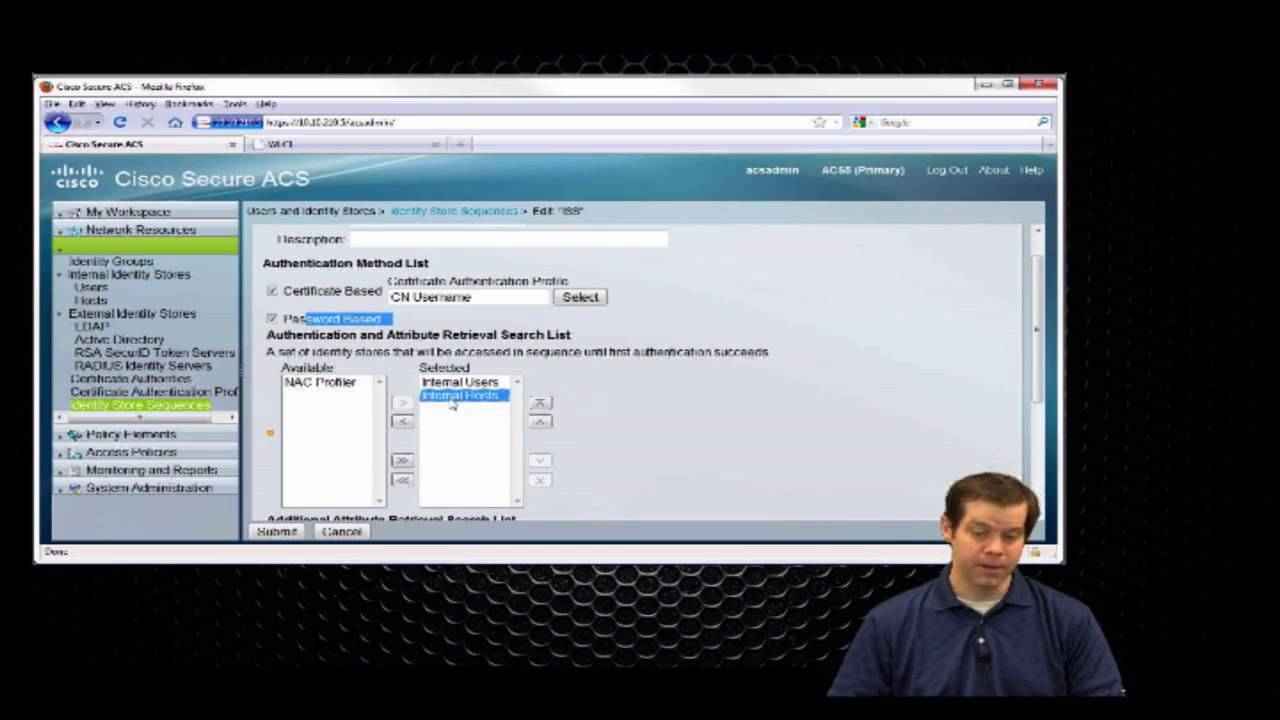
{"action": "left_click", "coordinate": [447, 385]}
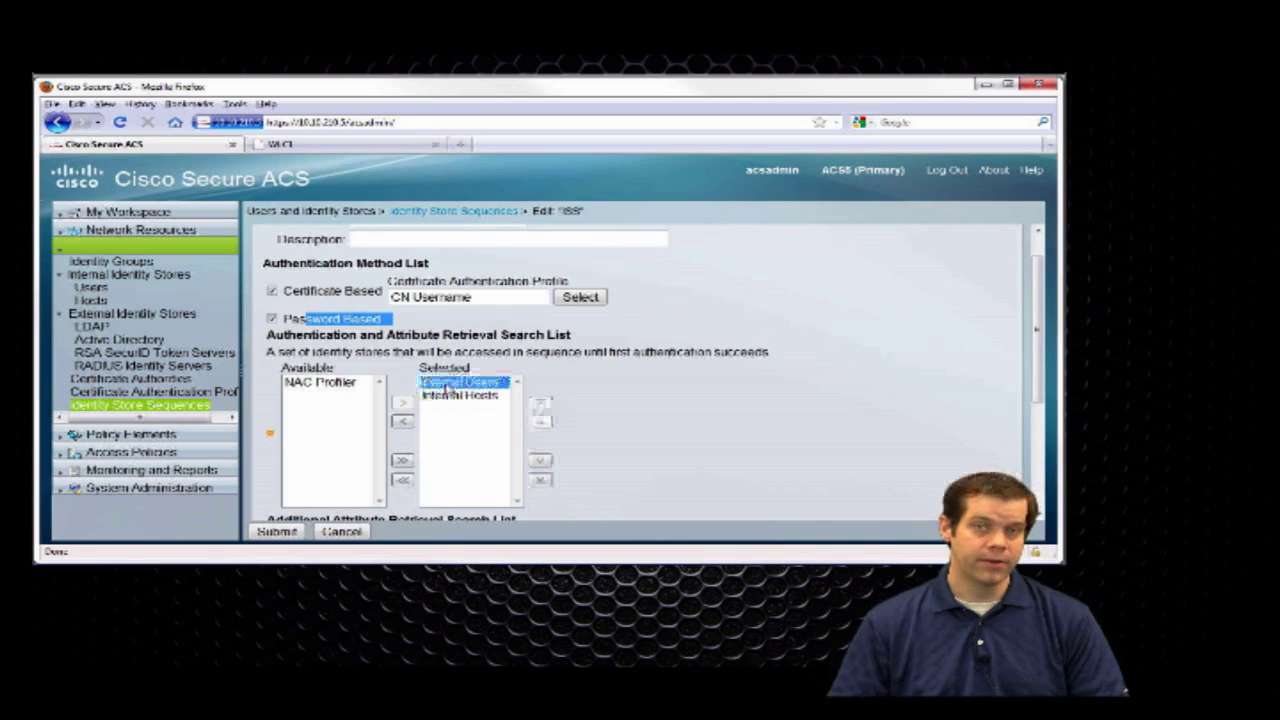
- Return to the Default Network Access identity policy, and examine the AAP rule's location condition in its authorization policy
{"action": "left_click", "coordinate": [131, 452]}
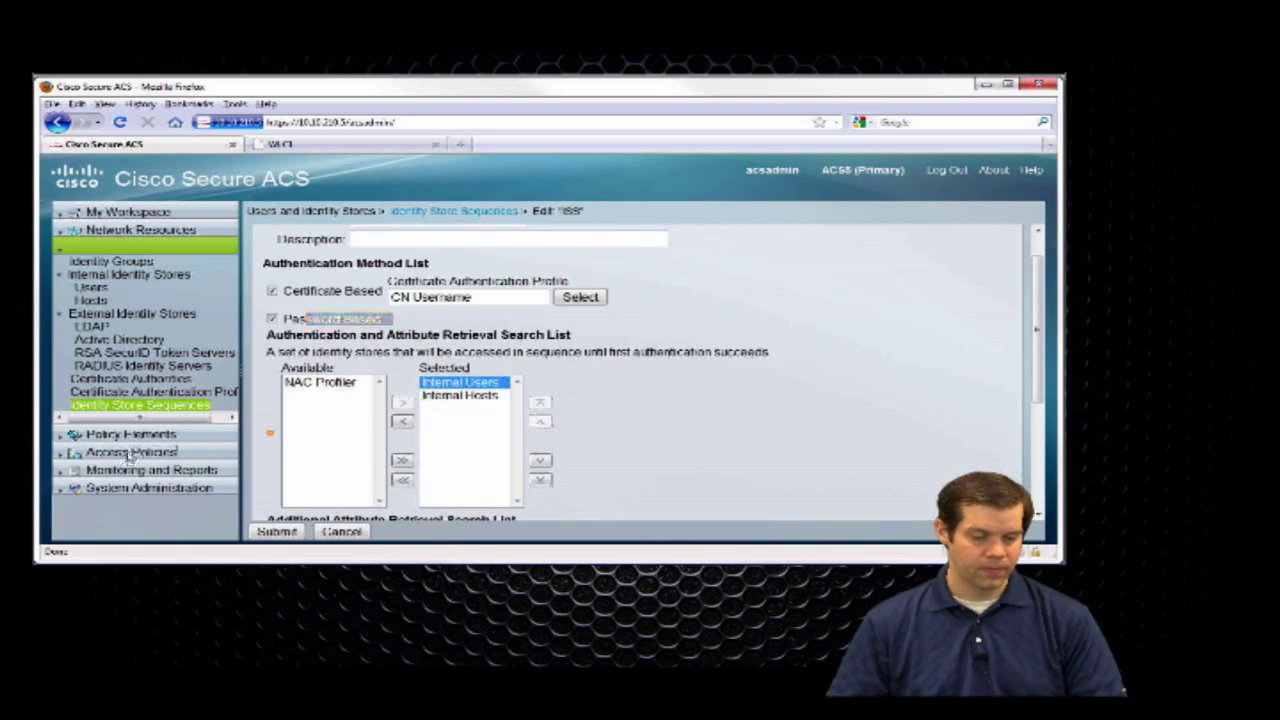
{"action": "left_click", "coordinate": [105, 376]}
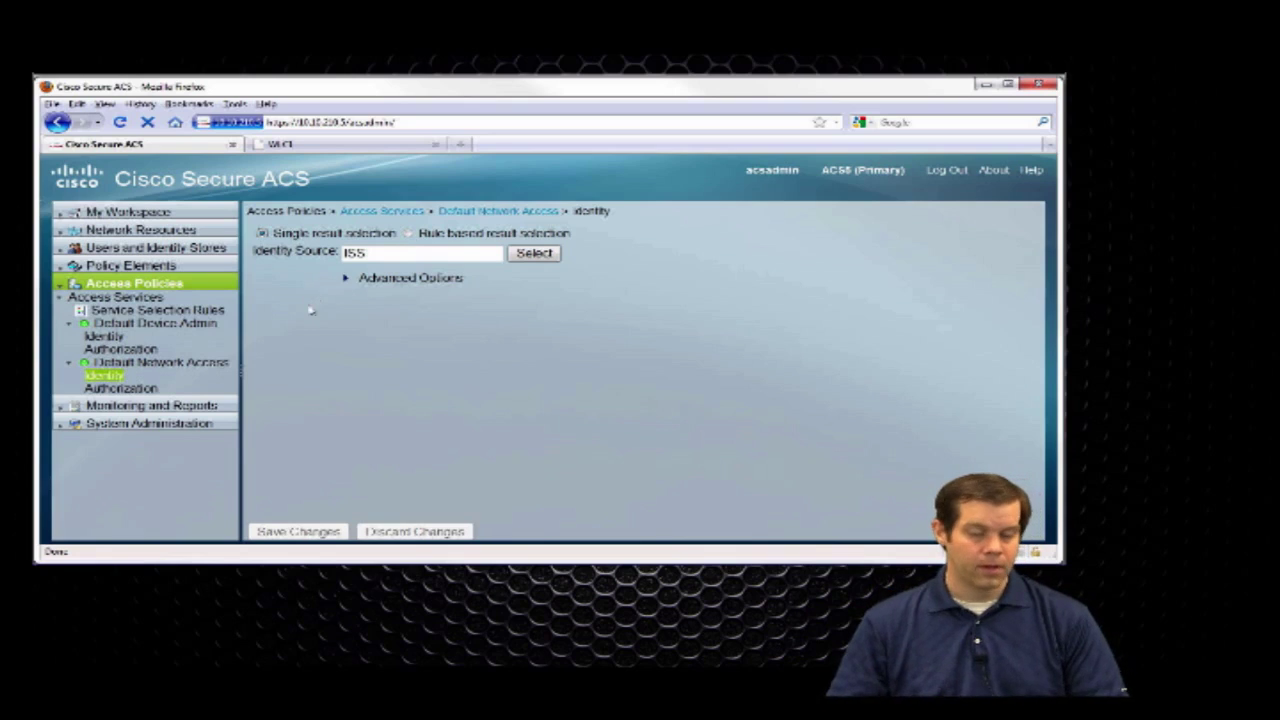
{"action": "left_click", "coordinate": [124, 388]}
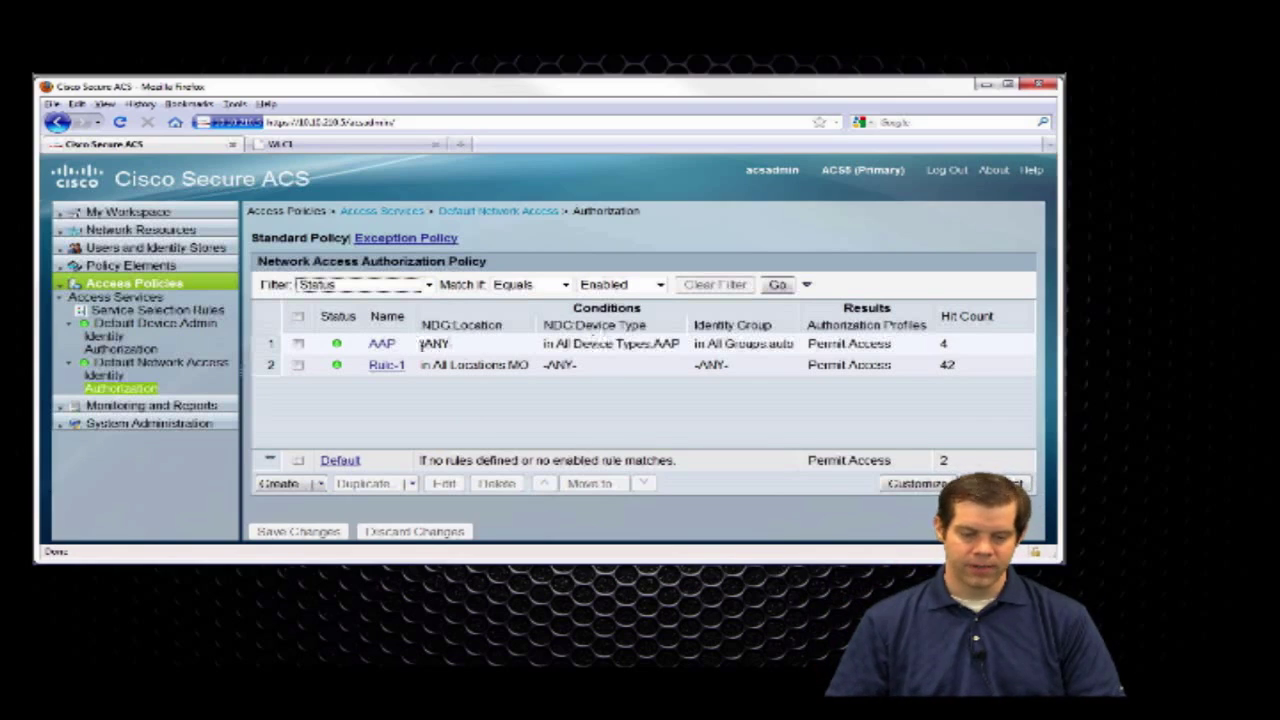
{"action": "left_click_drag", "start_coordinate": [421, 343], "coordinate": [480, 345]}
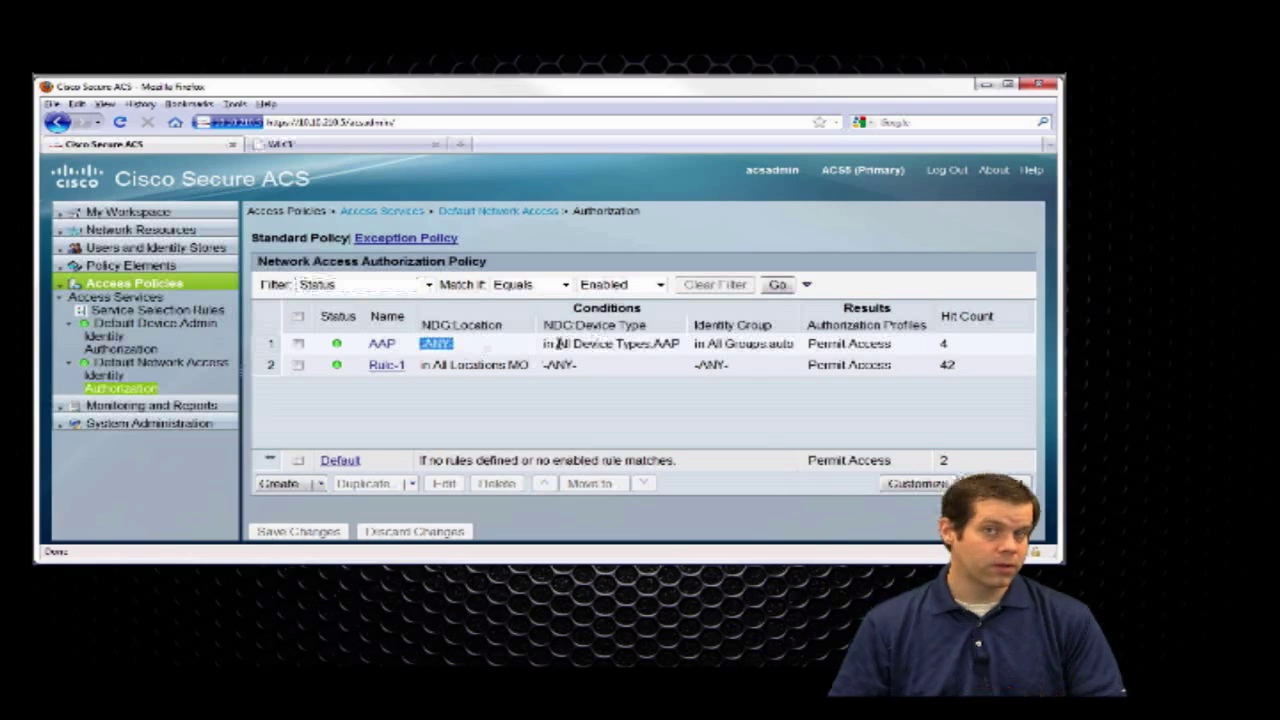
{"action": "left_click", "coordinate": [455, 344]}
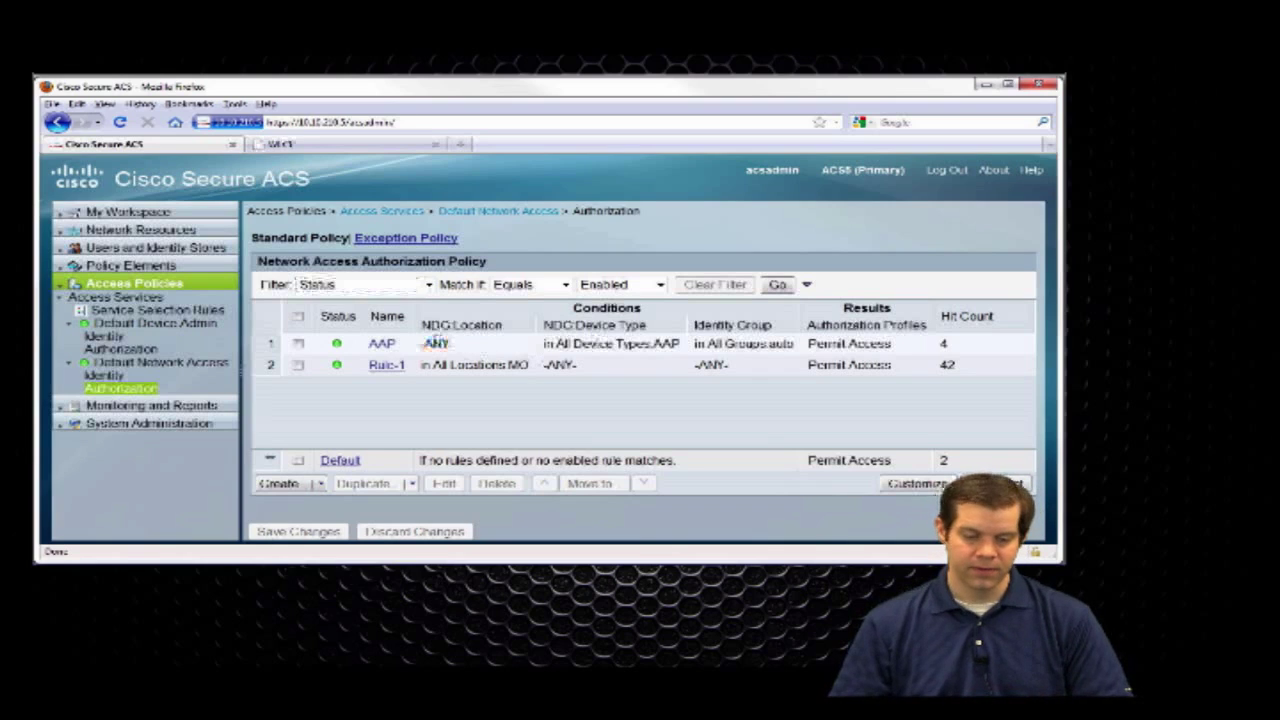
- Examine the AAP rule's location, device type and identity group conditions and its authorization profile
{"action": "double_click", "coordinate": [437, 343]}
{"action": "left_click", "coordinate": [548, 343]}
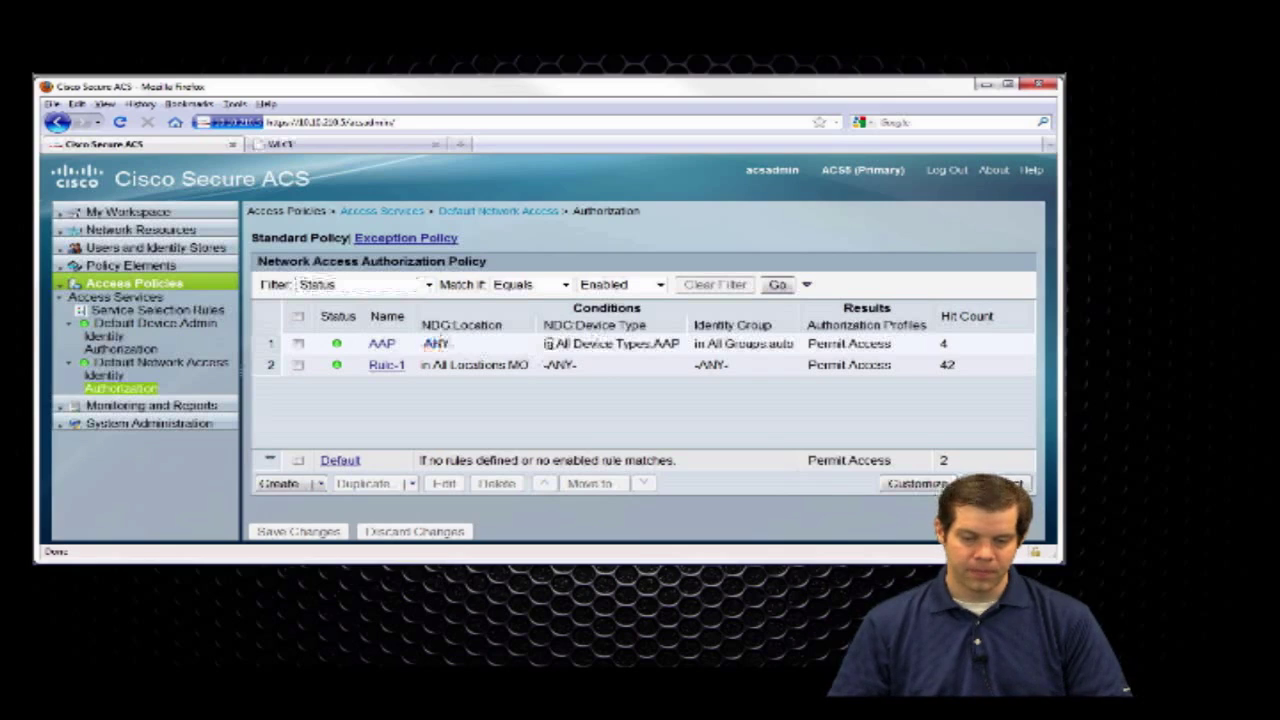
{"action": "left_click_drag", "start_coordinate": [545, 343], "coordinate": [681, 344]}
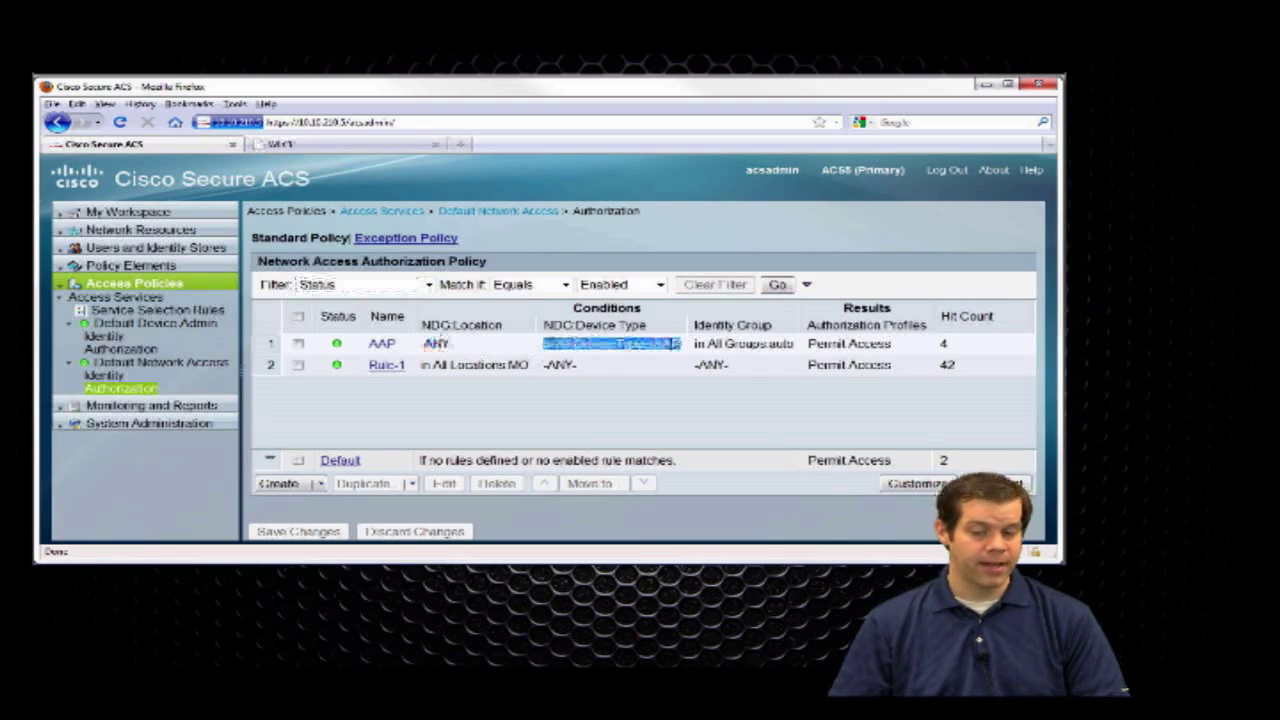
{"action": "left_click_drag", "start_coordinate": [726, 344], "coordinate": [800, 346]}
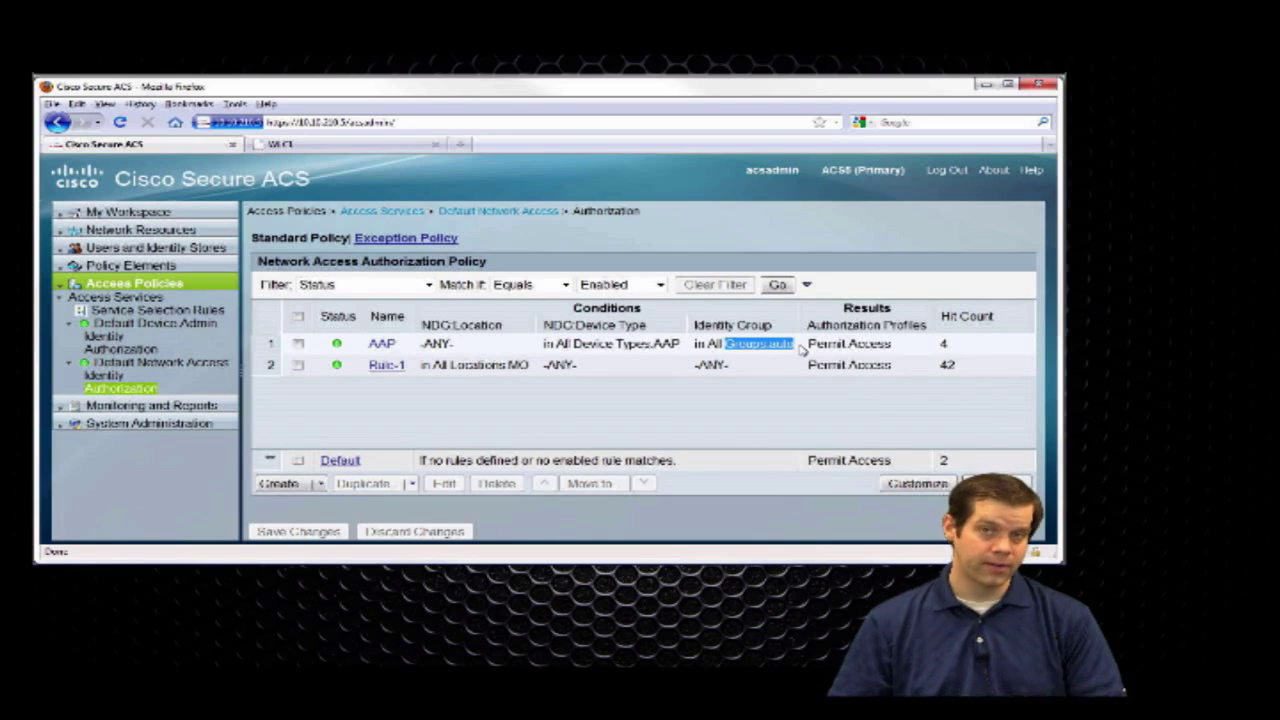
{"action": "double_click", "coordinate": [885, 344]}
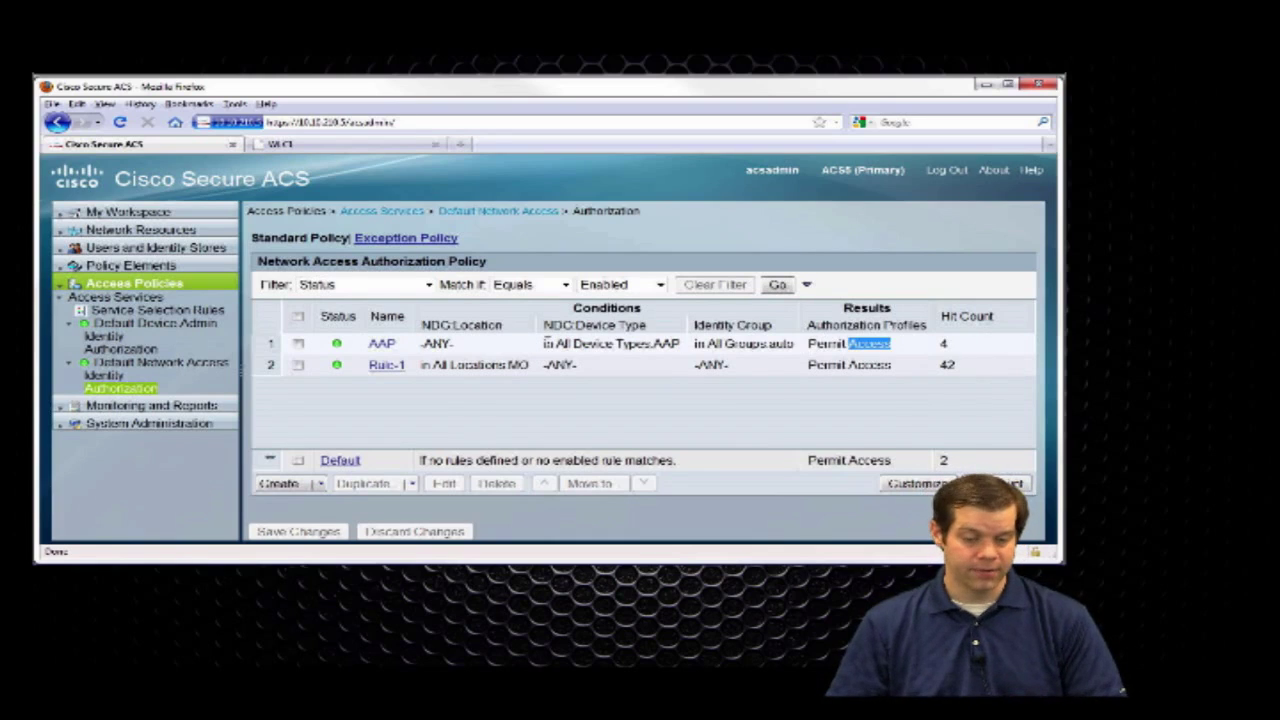
- Examine Rule-1's location, device type and identity group conditions, and compare the authorization profiles of the Default and AAP rules
{"action": "left_click_drag", "start_coordinate": [423, 365], "coordinate": [538, 370]}
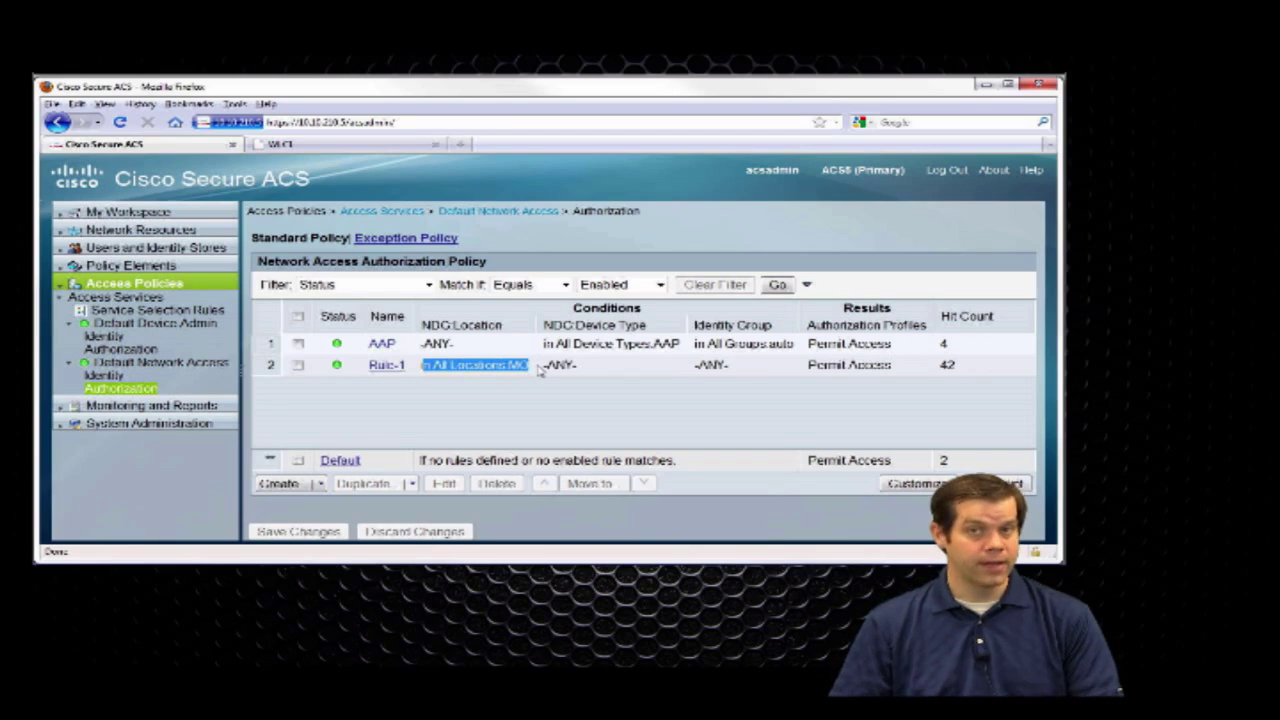
{"action": "left_click_drag", "start_coordinate": [545, 366], "coordinate": [572, 367]}
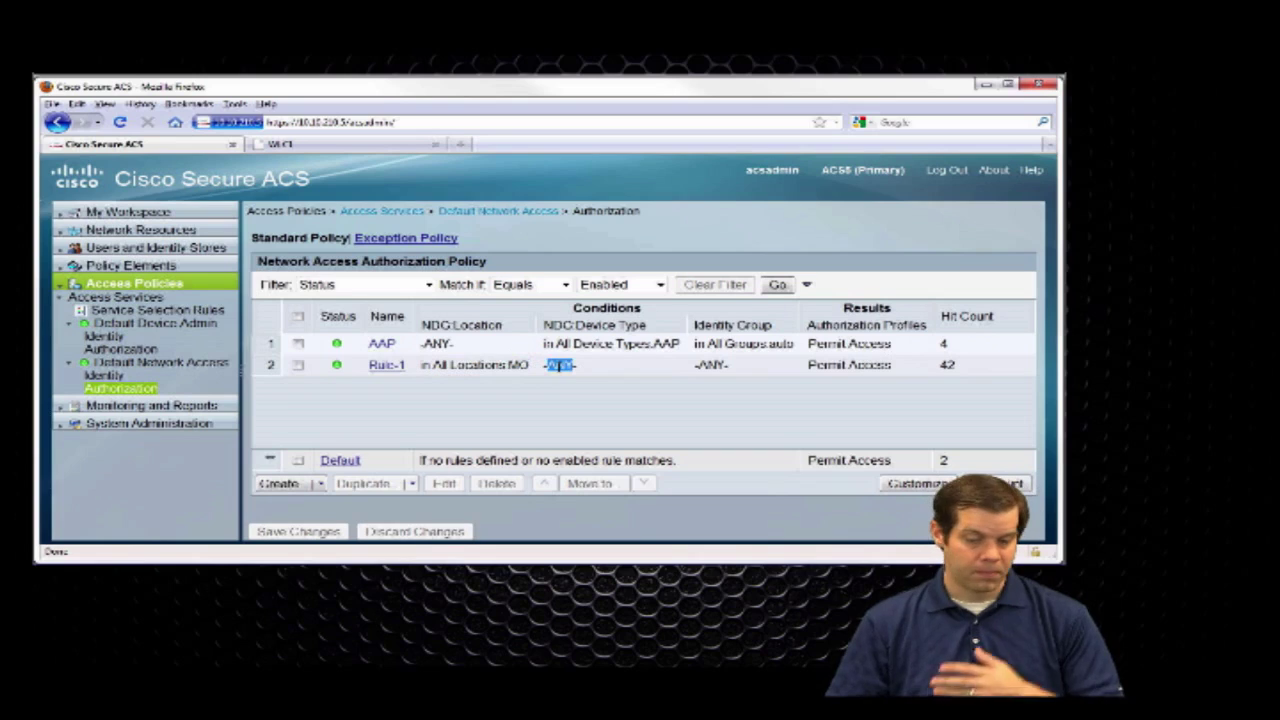
{"action": "left_click_drag", "start_coordinate": [697, 366], "coordinate": [722, 366]}
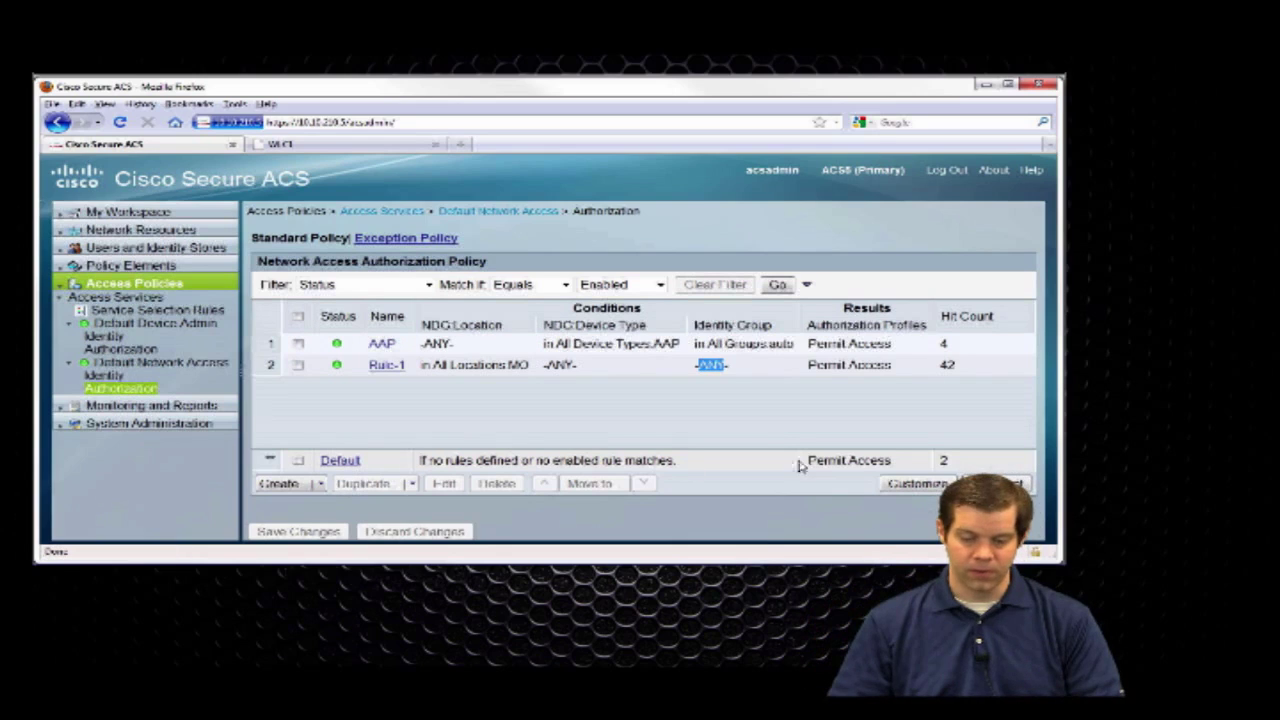
{"action": "left_click_drag", "start_coordinate": [806, 461], "coordinate": [892, 461]}
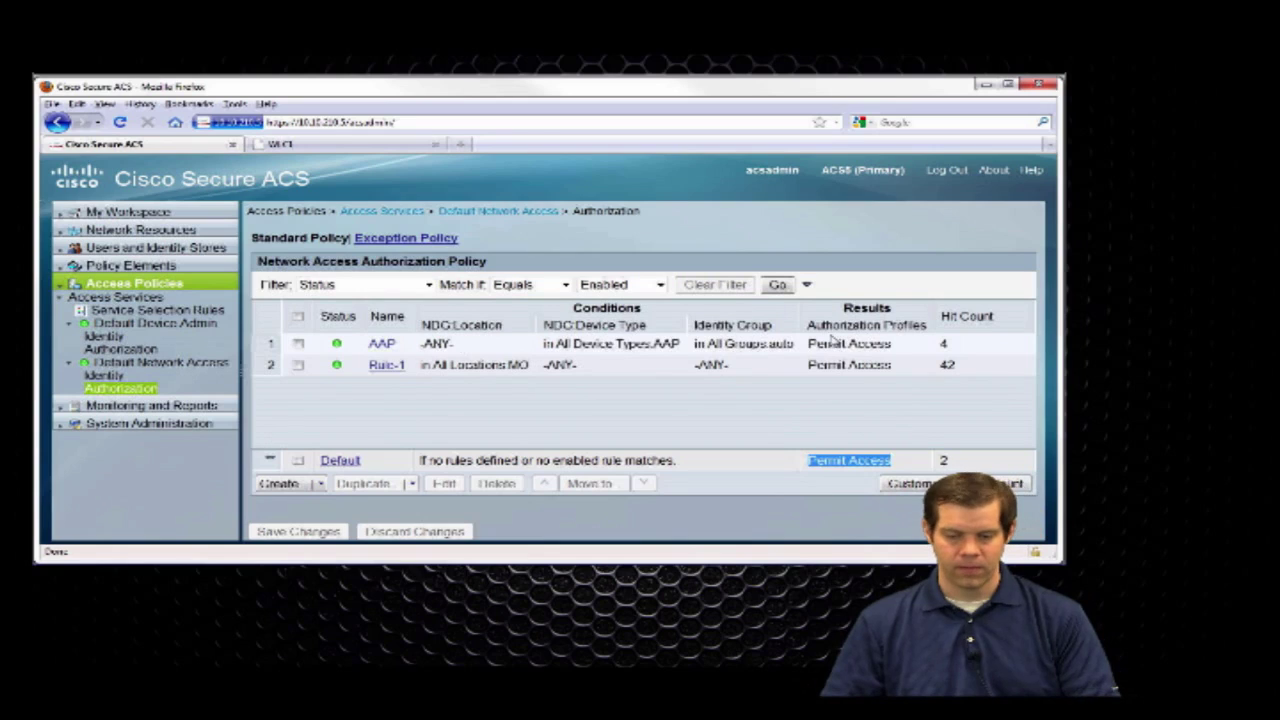
{"action": "triple_click", "coordinate": [832, 344]}
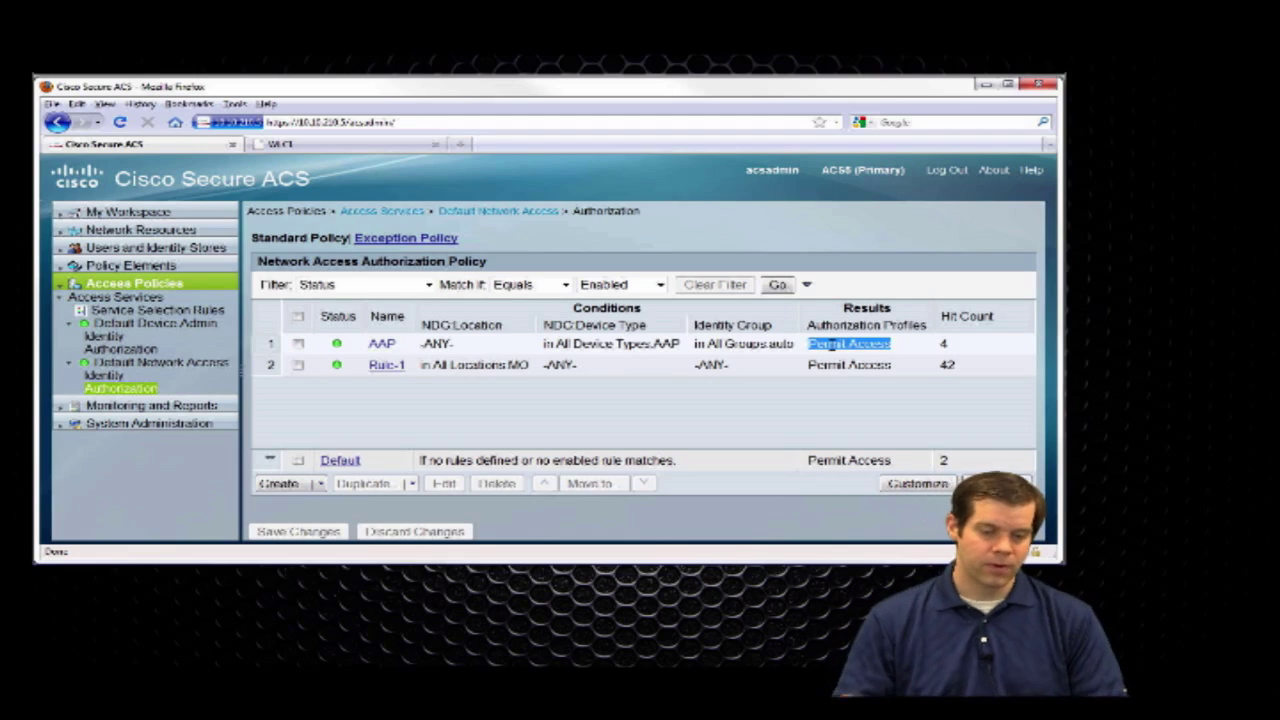
- Review the network resource categories, the service selection rules and the allowed protocols of the Default Network Access service
{"action": "left_click", "coordinate": [170, 230]}
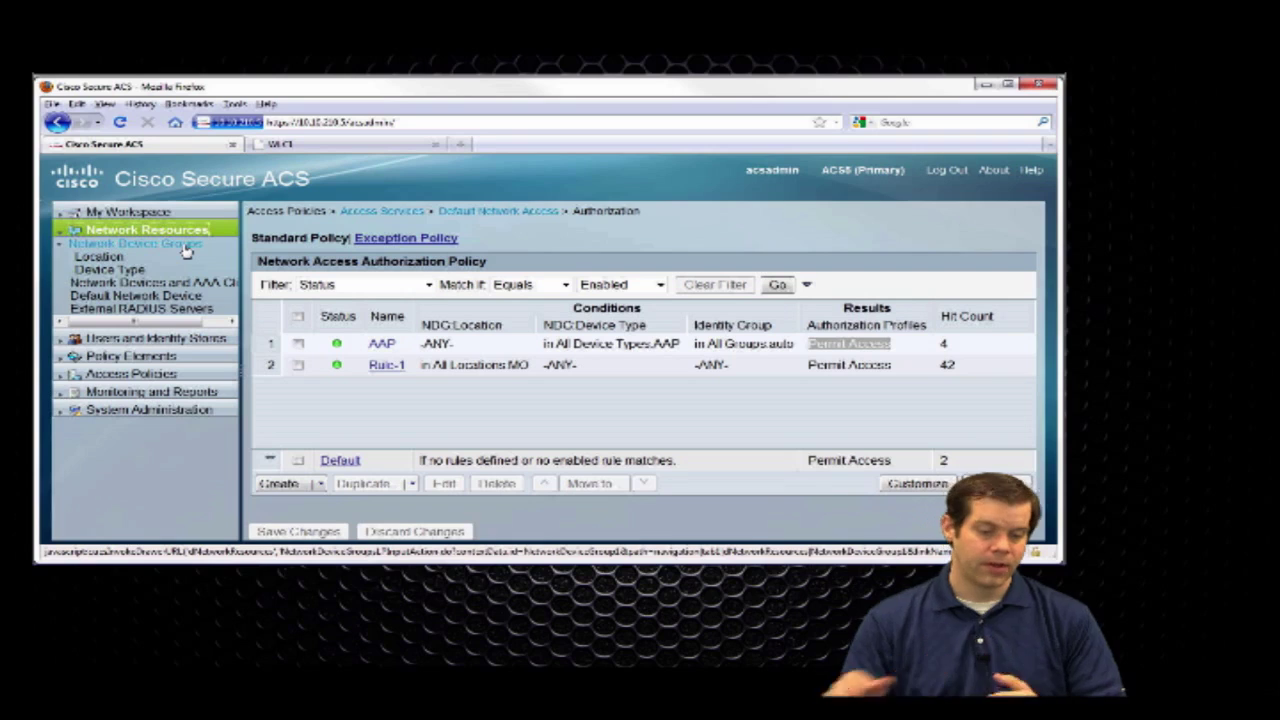
{"action": "left_click", "coordinate": [127, 373]}
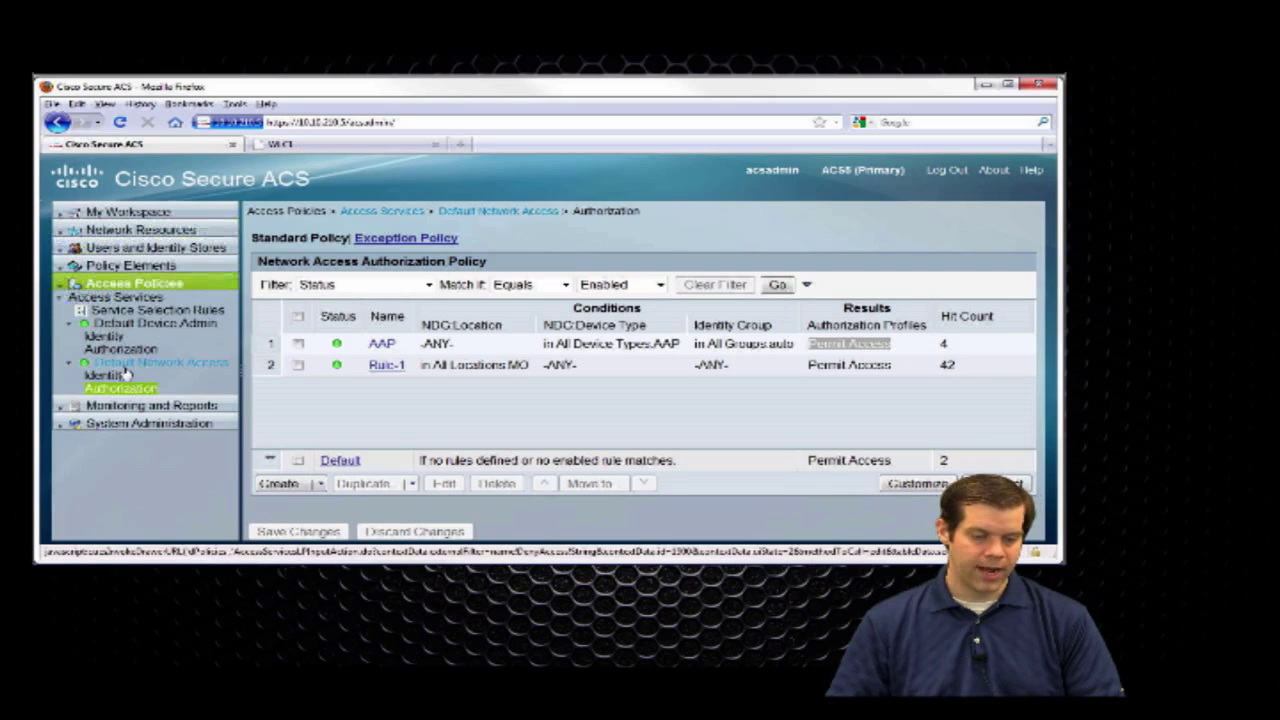
{"action": "left_click", "coordinate": [124, 315]}
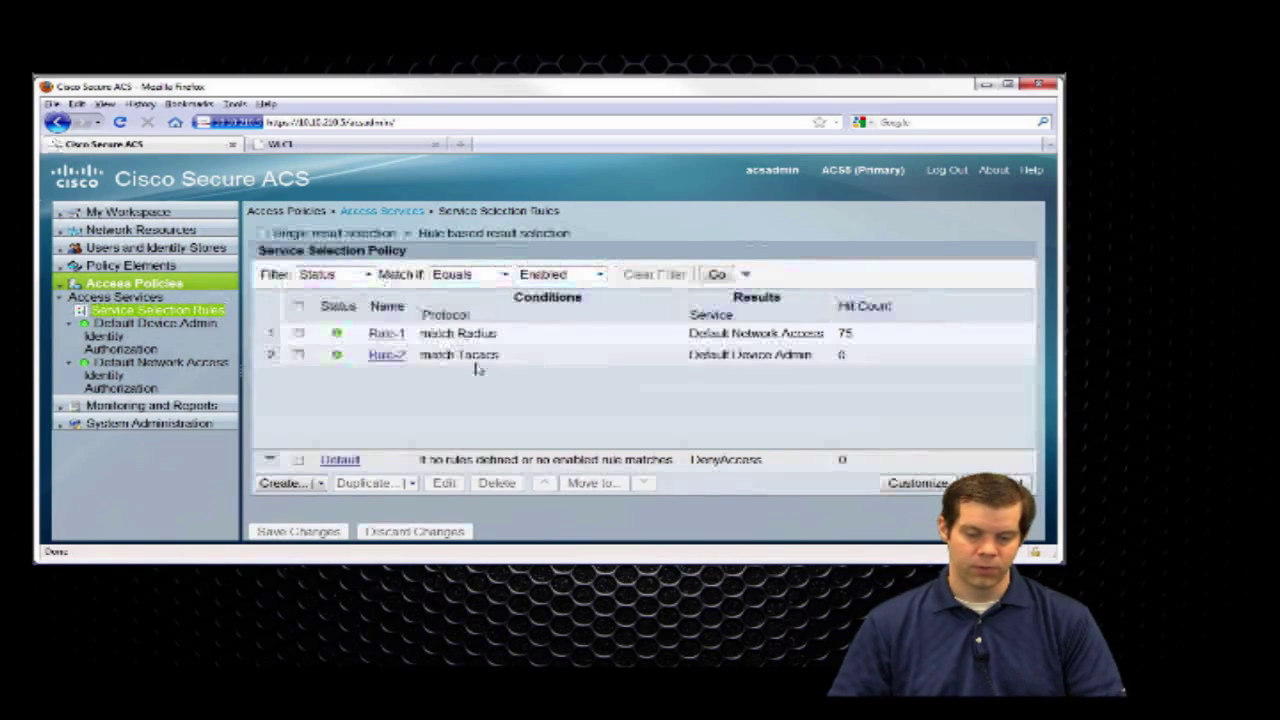
{"action": "left_click", "coordinate": [172, 367]}
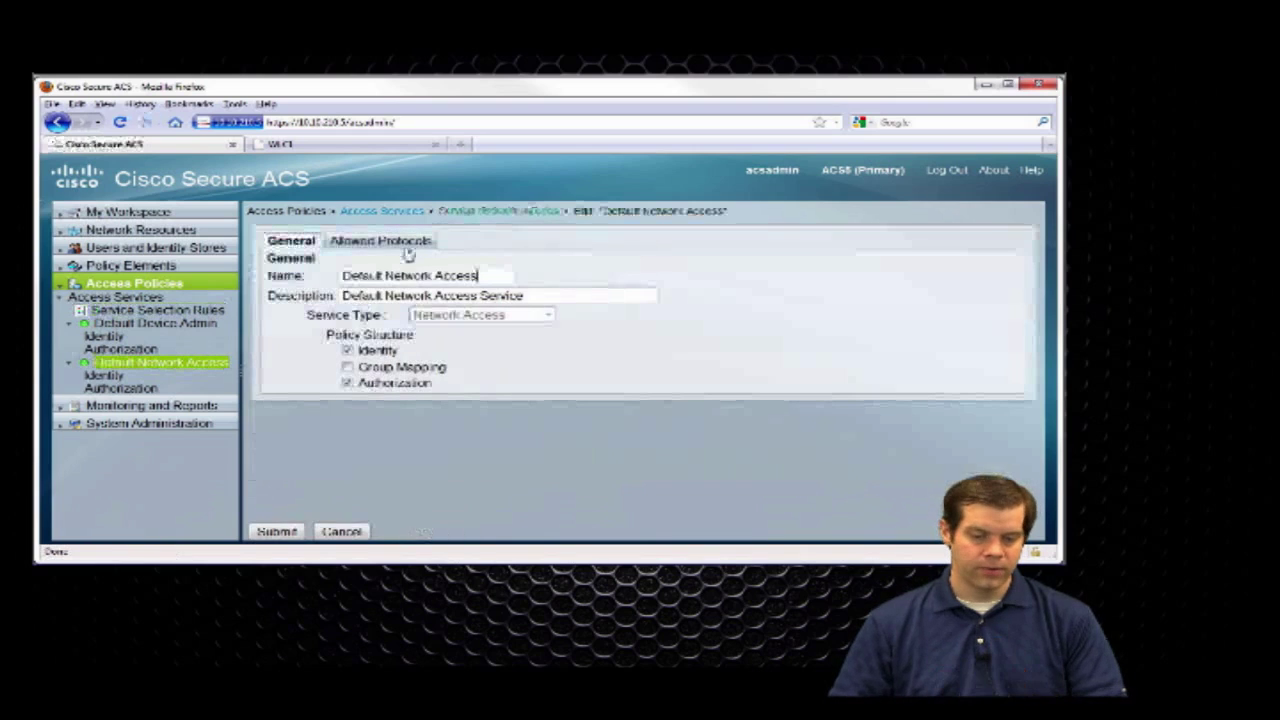
{"action": "left_click", "coordinate": [399, 244]}
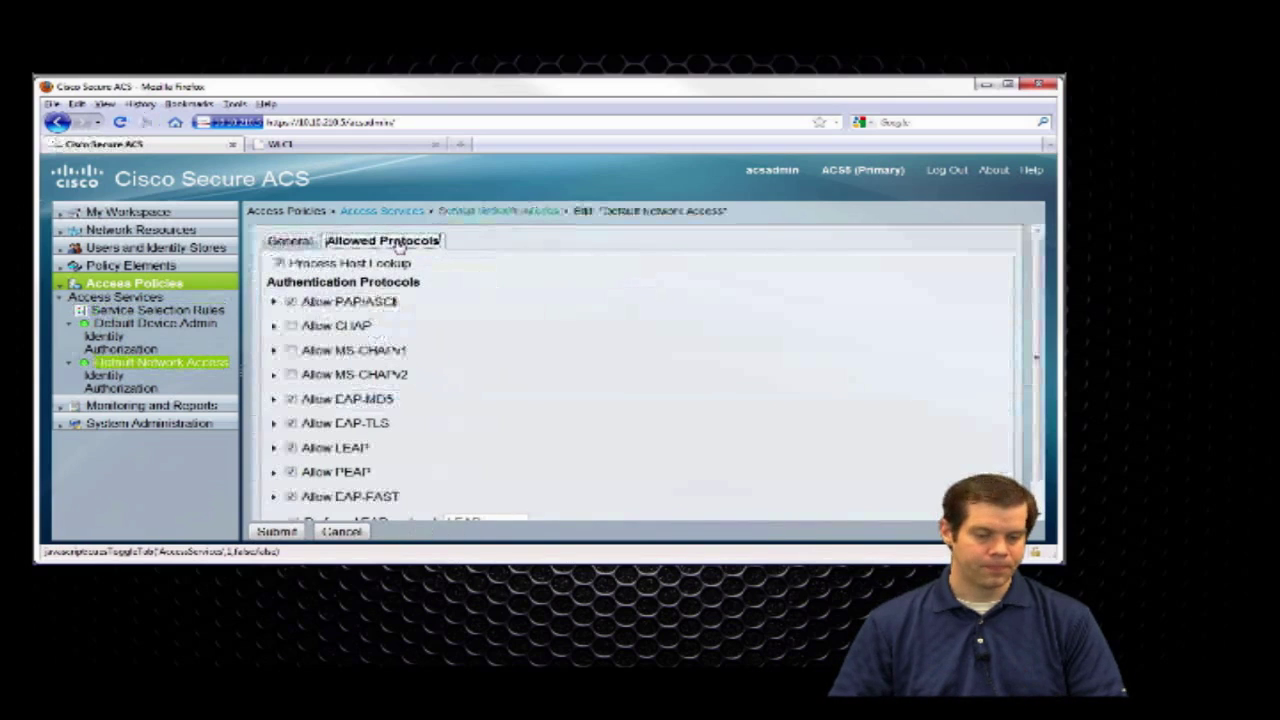
- Review the Default Network Access identity source and the authorization profile assigned by Rule-1 in its authorization policy
{"action": "left_click", "coordinate": [113, 371]}
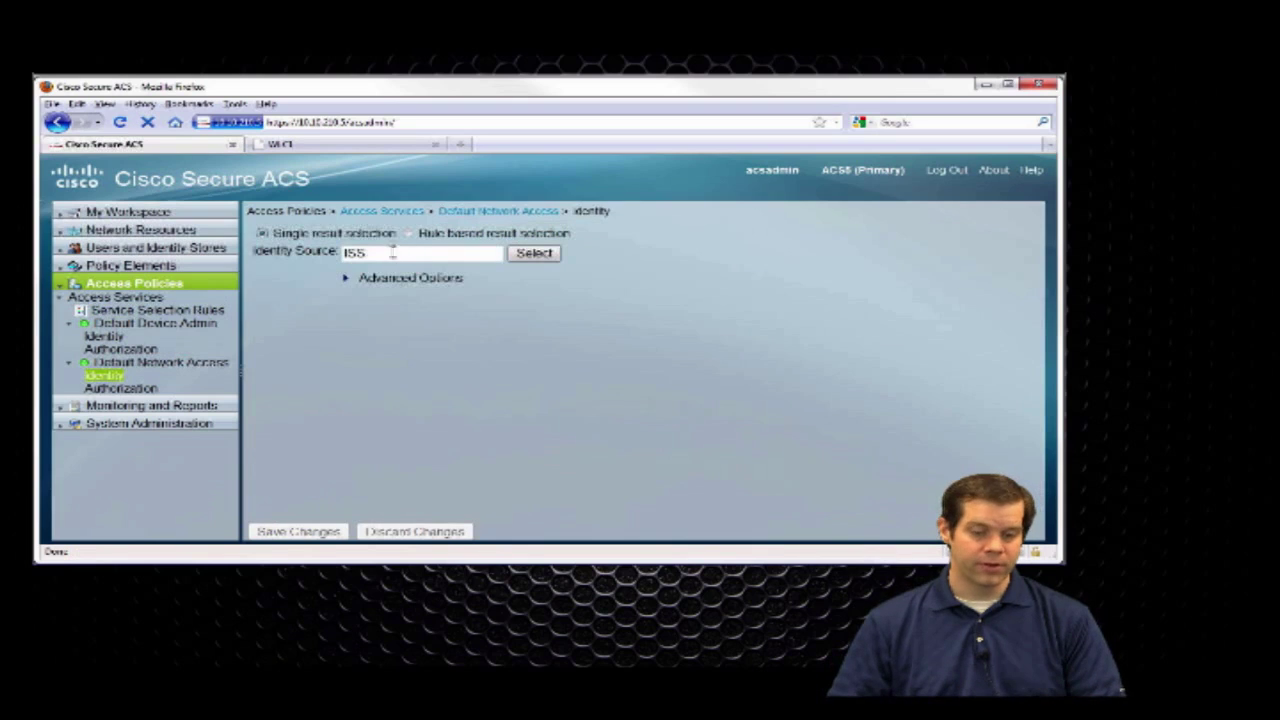
{"action": "left_click_drag", "start_coordinate": [392, 252], "coordinate": [308, 255]}
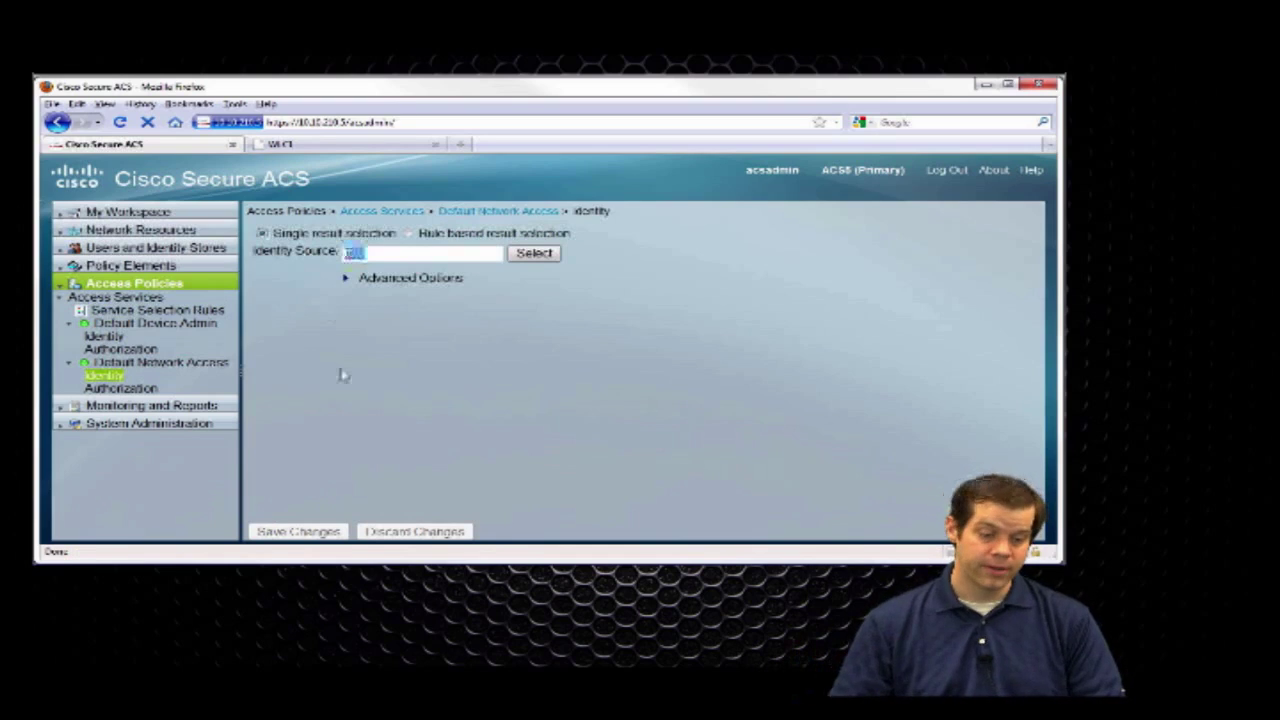
{"action": "left_click", "coordinate": [120, 388]}
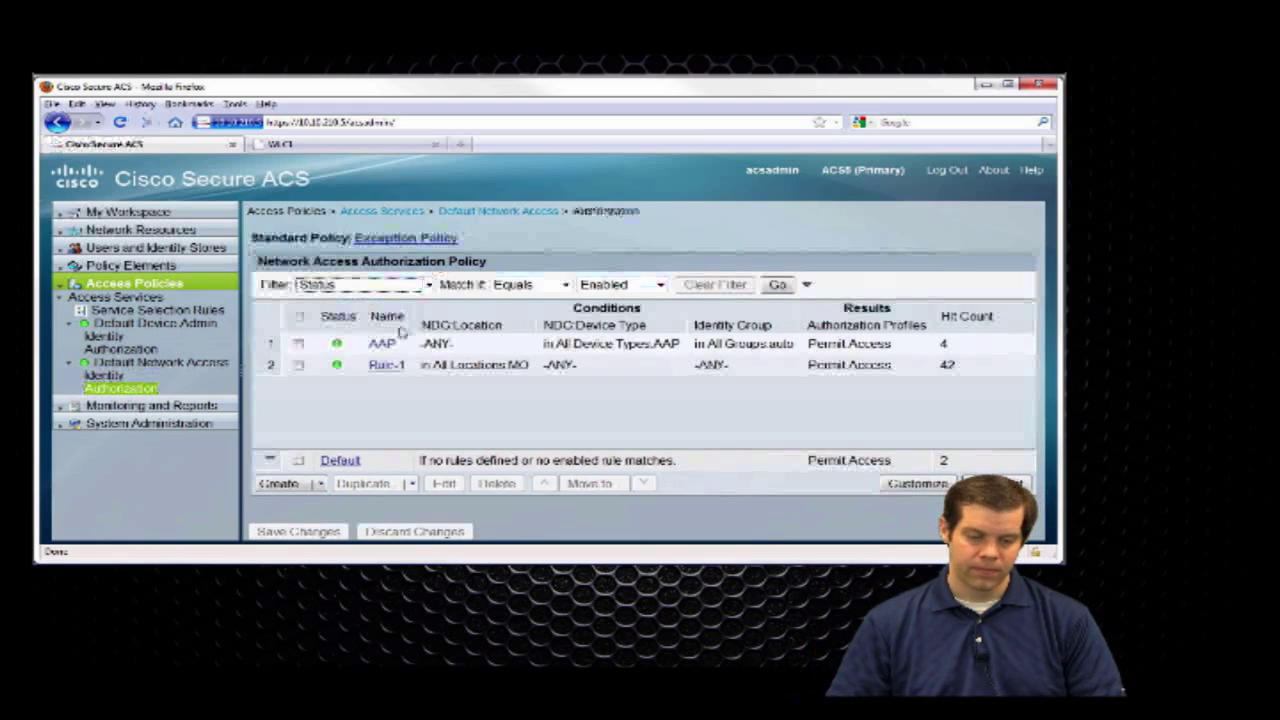
{"action": "left_click", "coordinate": [386, 344]}
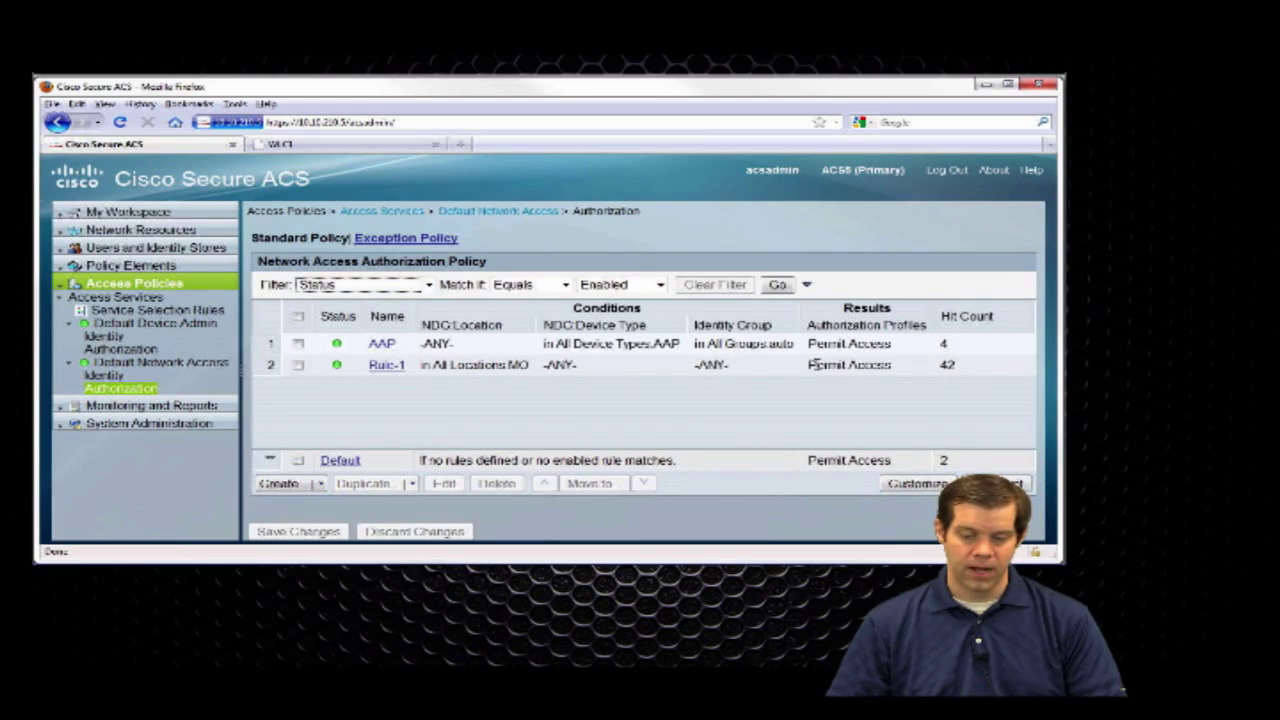
{"action": "left_click_drag", "start_coordinate": [817, 366], "coordinate": [925, 370]}
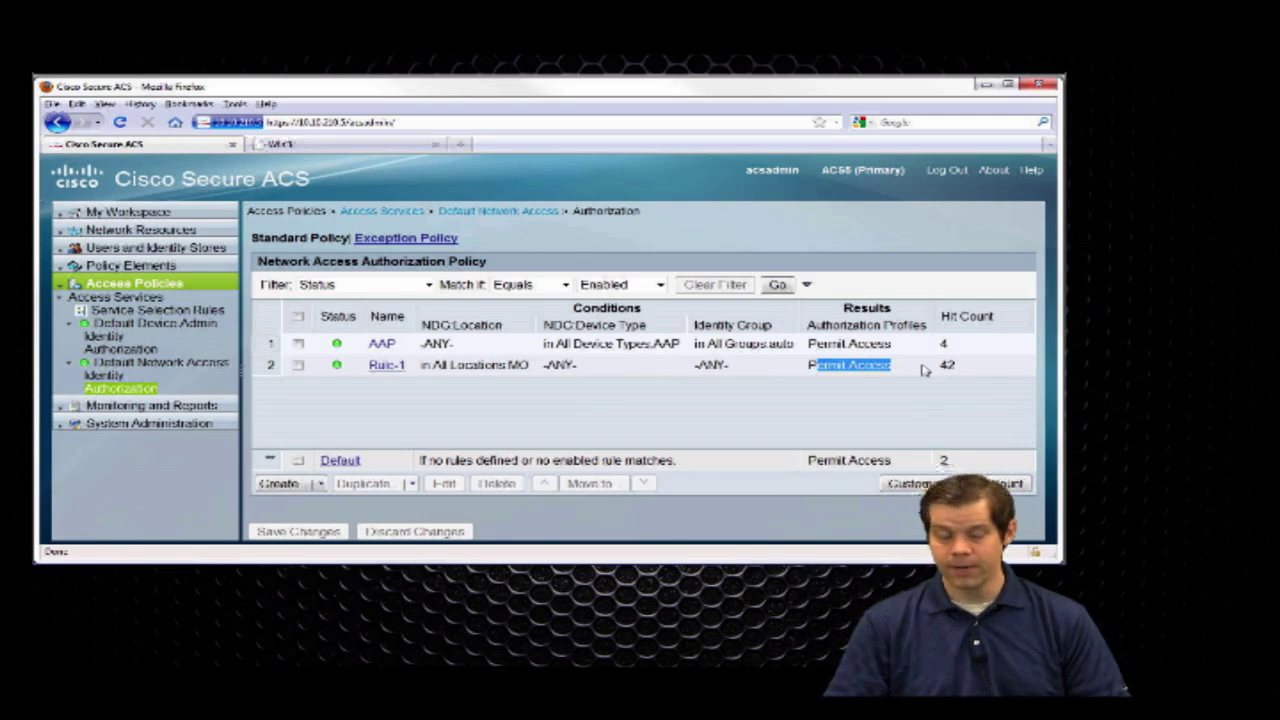
- Launch the Monitoring and Report Viewer and open the favorite report Authentications - RADIUS - Today
{"action": "left_click", "coordinate": [182, 406]}
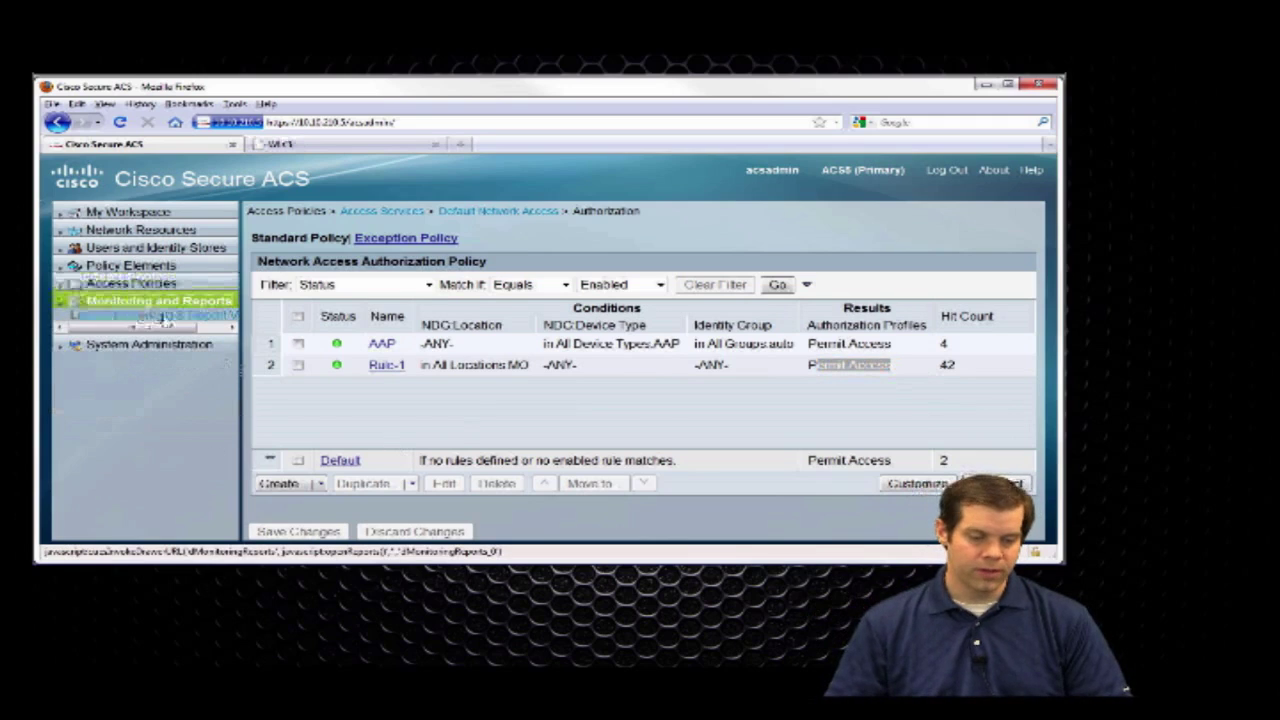
{"action": "left_click", "coordinate": [166, 316]}
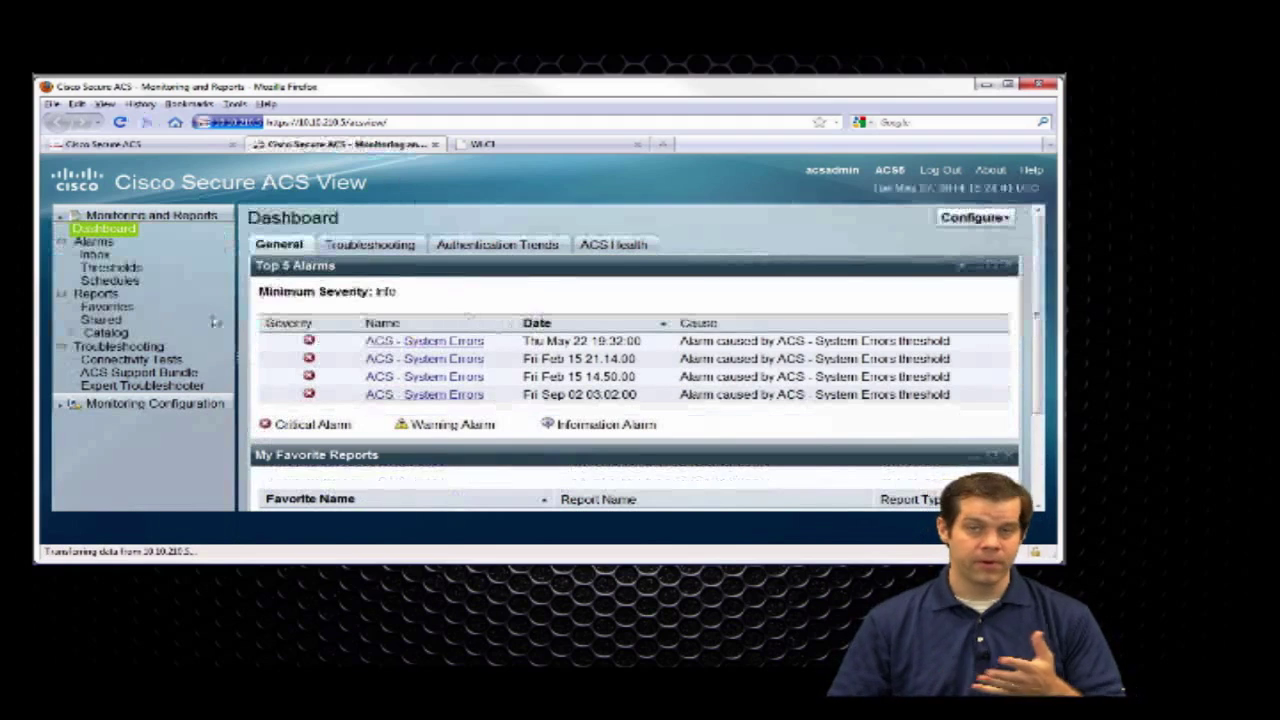
{"action": "scroll", "coordinate": [470, 312], "scroll_direction": "down", "scroll_amount": 2}
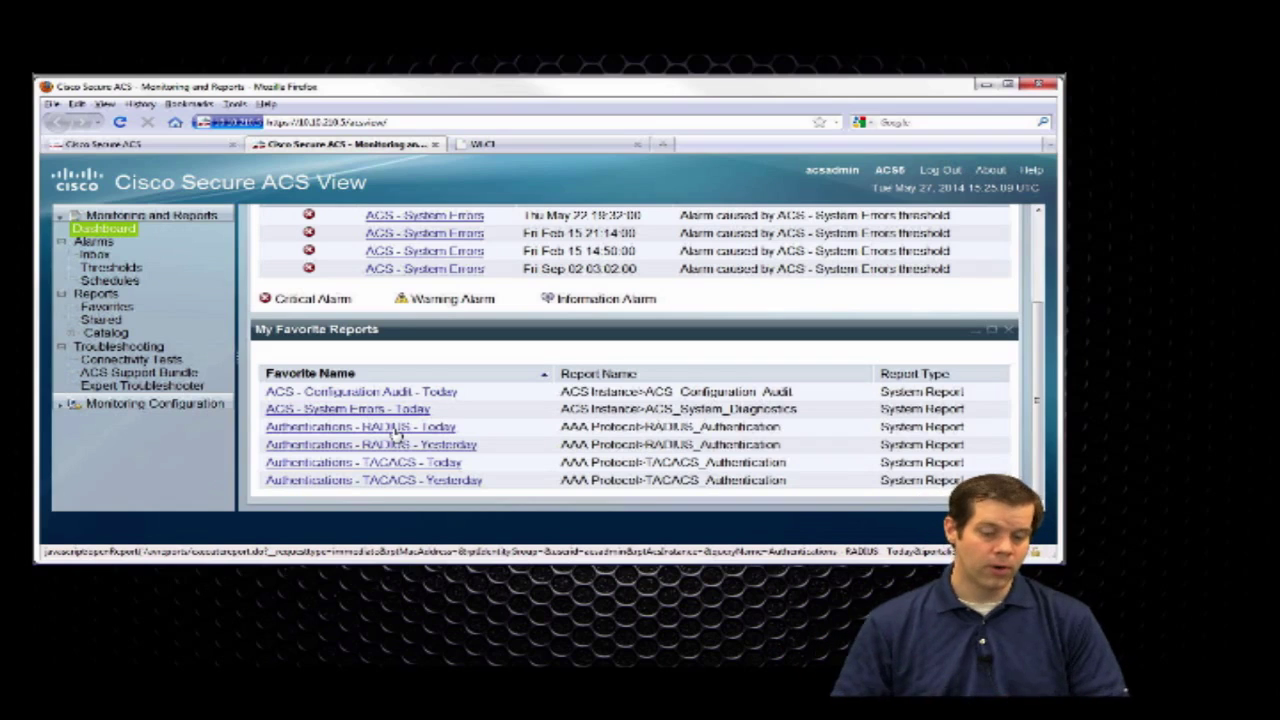
{"action": "left_click", "coordinate": [396, 430]}
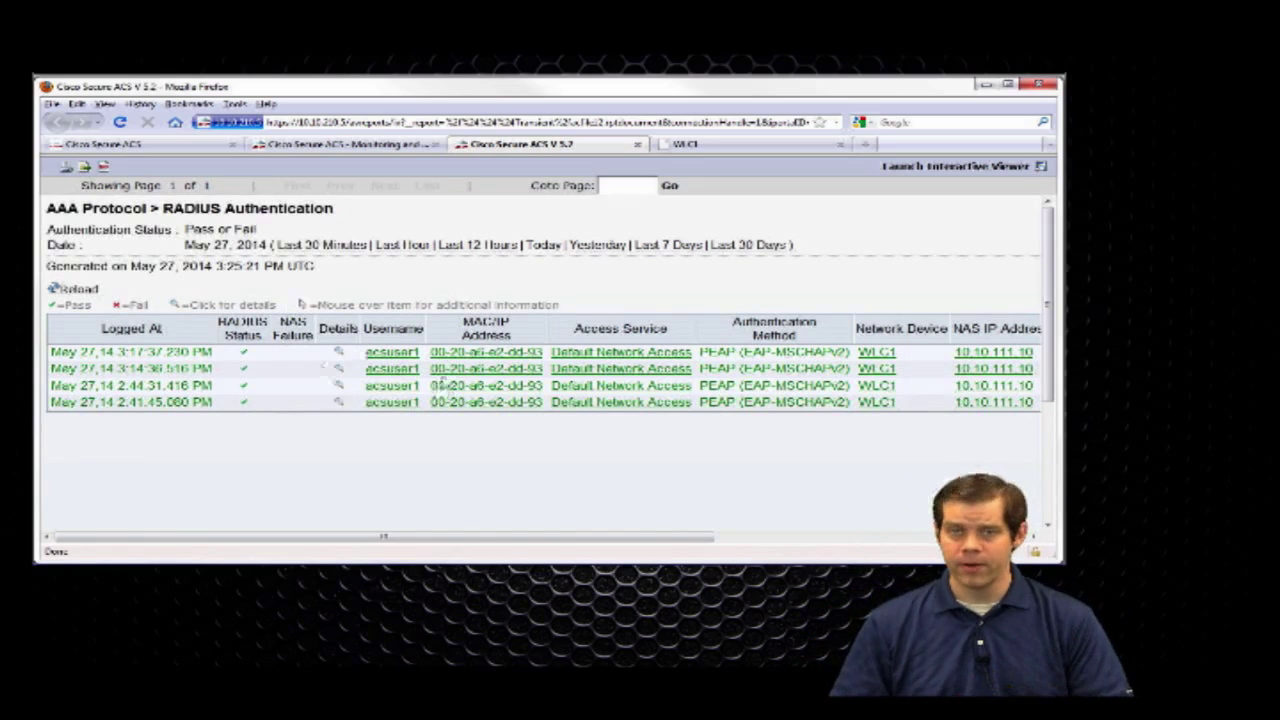
- Open the details of the most recent RADIUS authentication and examine its authentication summary
{"action": "mouse_move", "coordinate": [380, 537]}
{"action": "left_mouse_down"}
{"action": "mouse_move", "coordinate": [697, 535]}
{"action": "mouse_move", "coordinate": [385, 536]}
{"action": "left_mouse_up"}
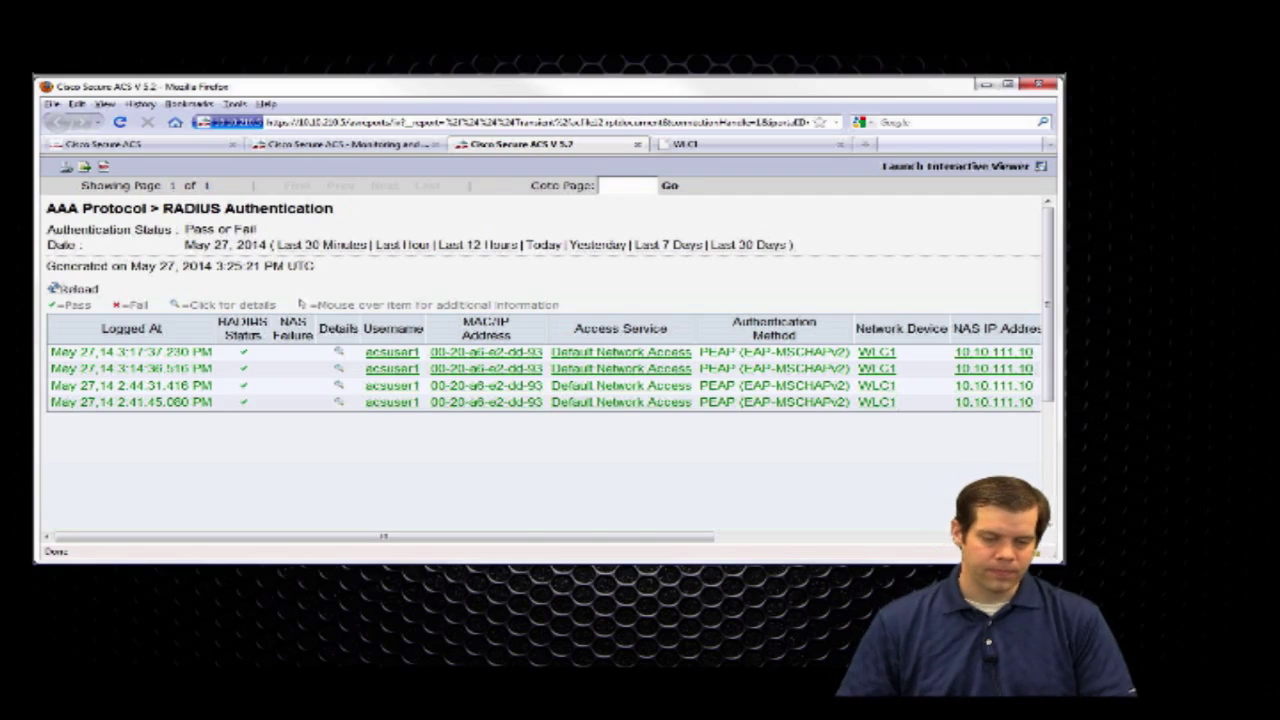
{"action": "left_click", "coordinate": [340, 355]}
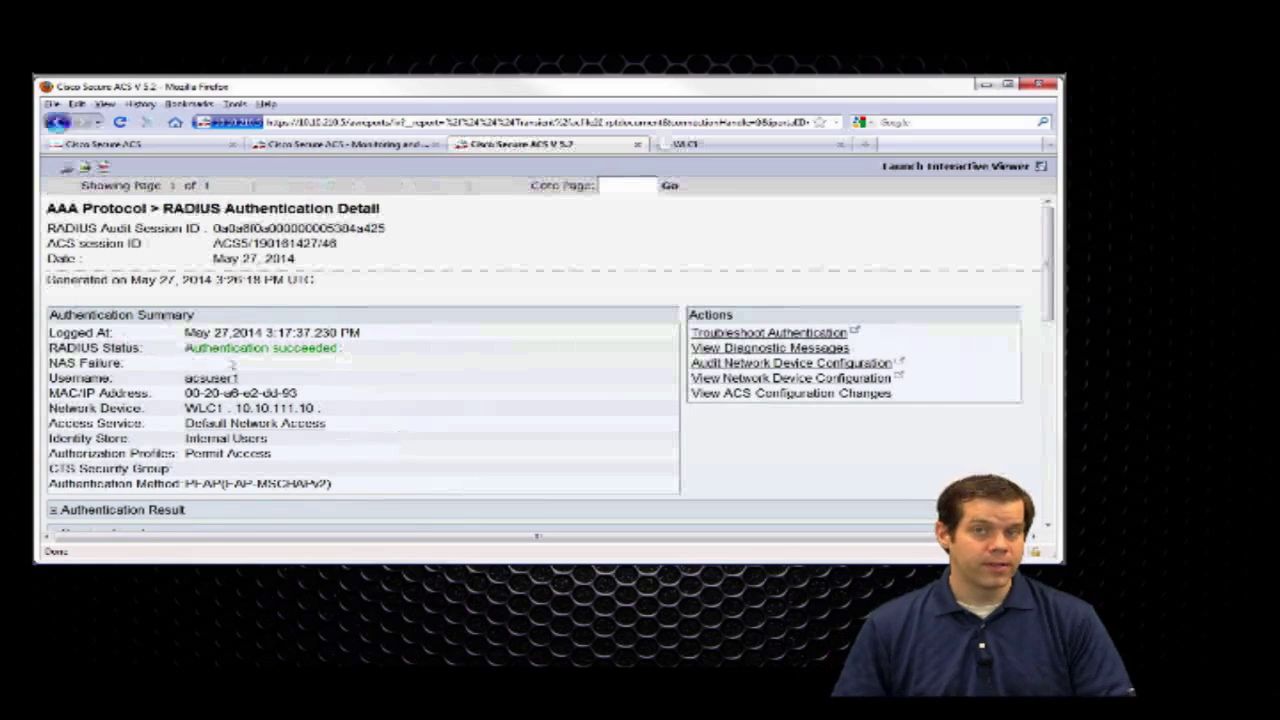
{"action": "left_click_drag", "start_coordinate": [73, 315], "coordinate": [195, 315]}
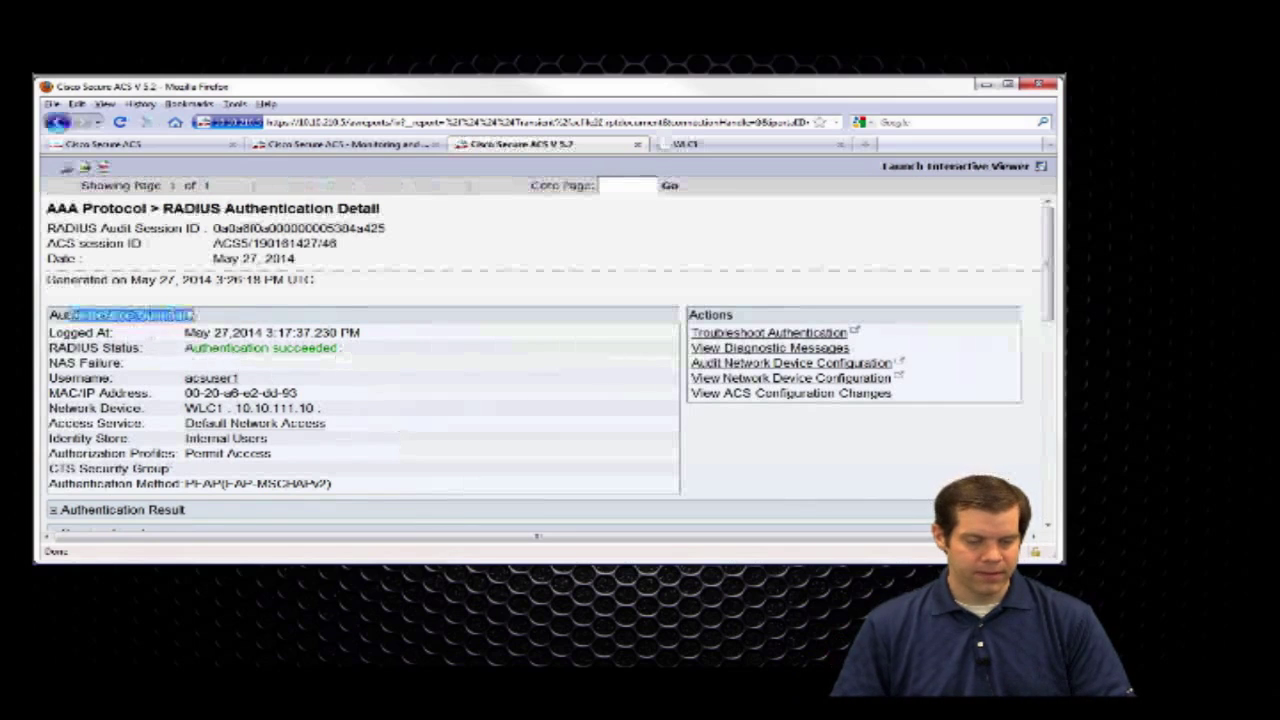
{"action": "left_click", "coordinate": [237, 321]}
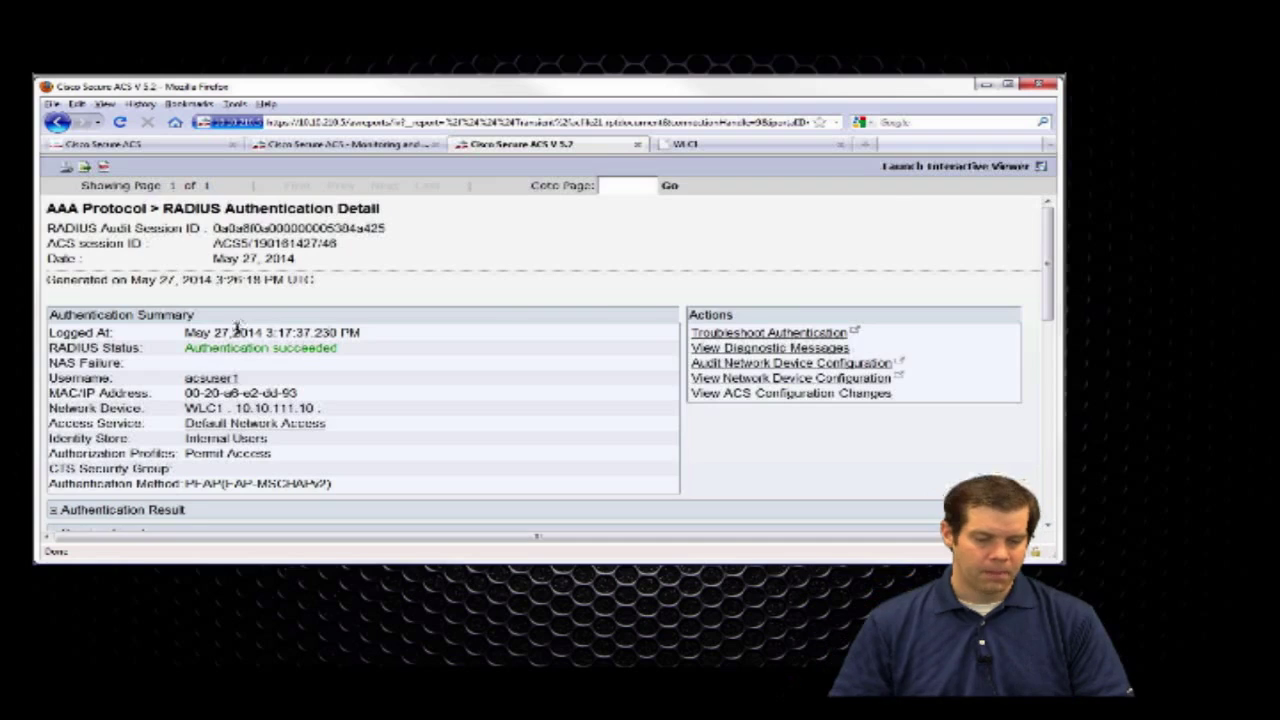
{"action": "scroll", "coordinate": [237, 330], "scroll_direction": "down", "scroll_amount": 3}
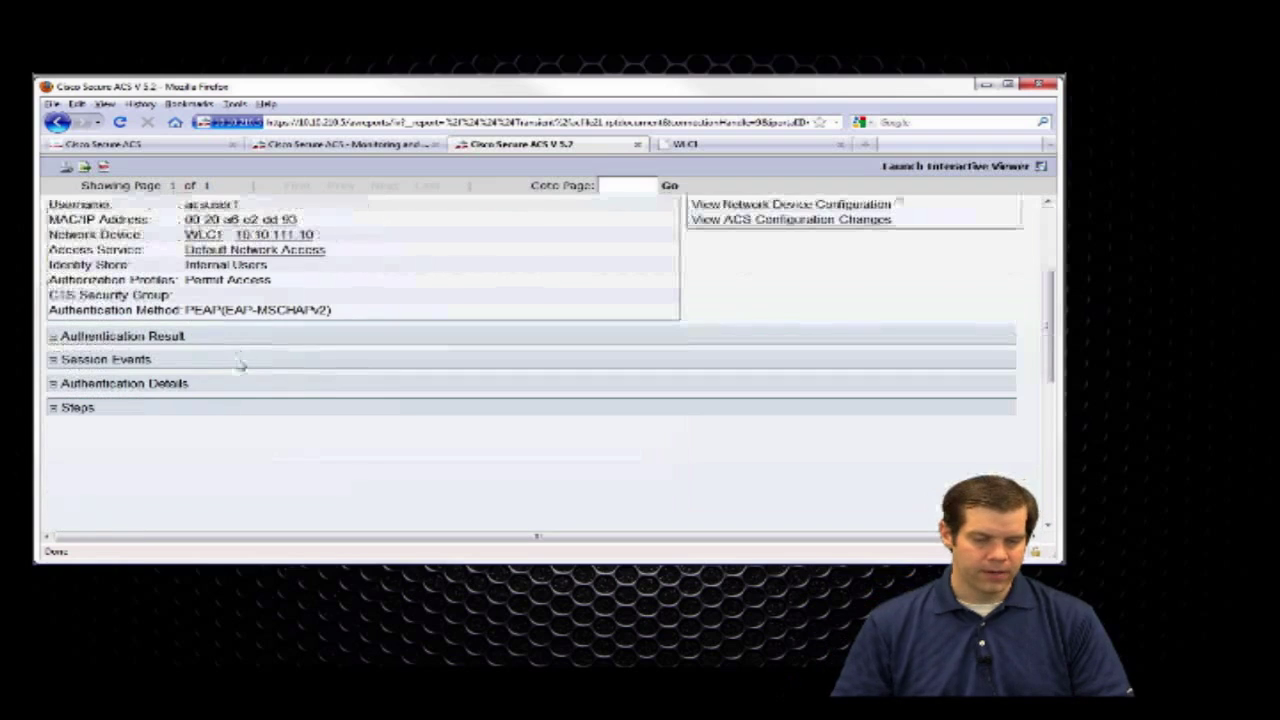
- Expand the Authentication Result, Session Events and Authentication Details sections of the RADIUS authentication record
{"action": "left_click", "coordinate": [55, 342]}
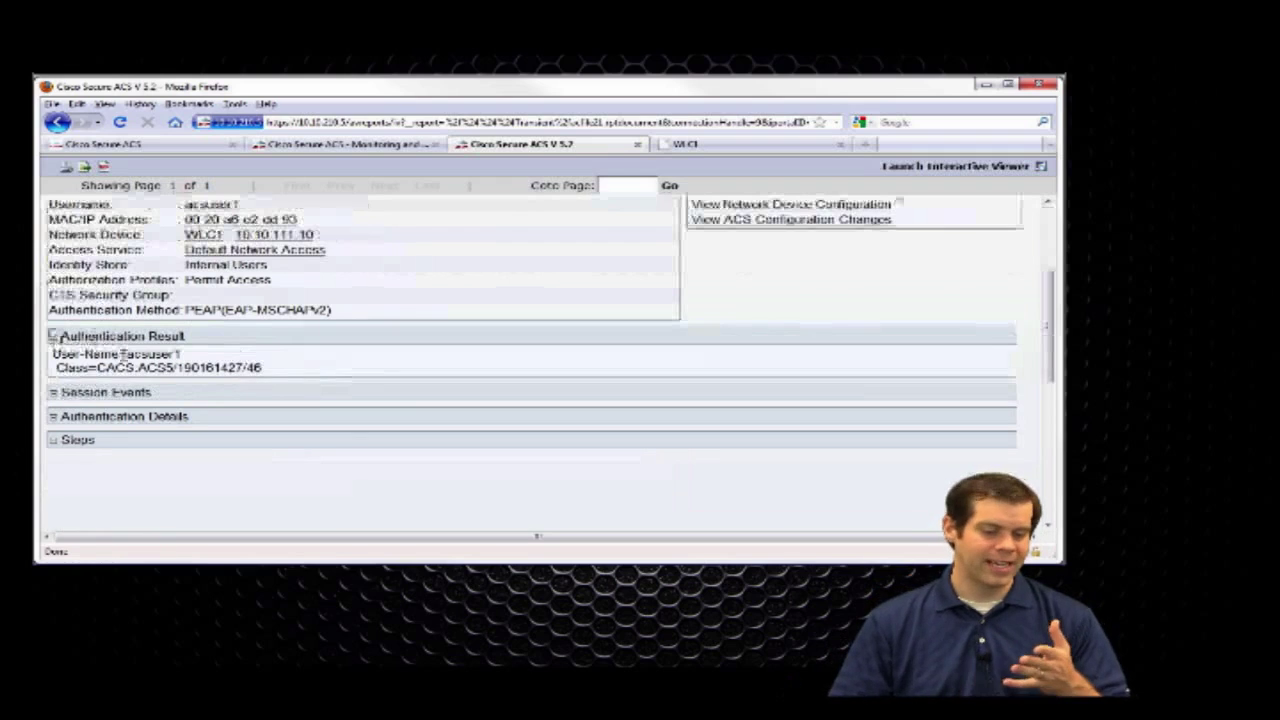
{"action": "left_click", "coordinate": [54, 392]}
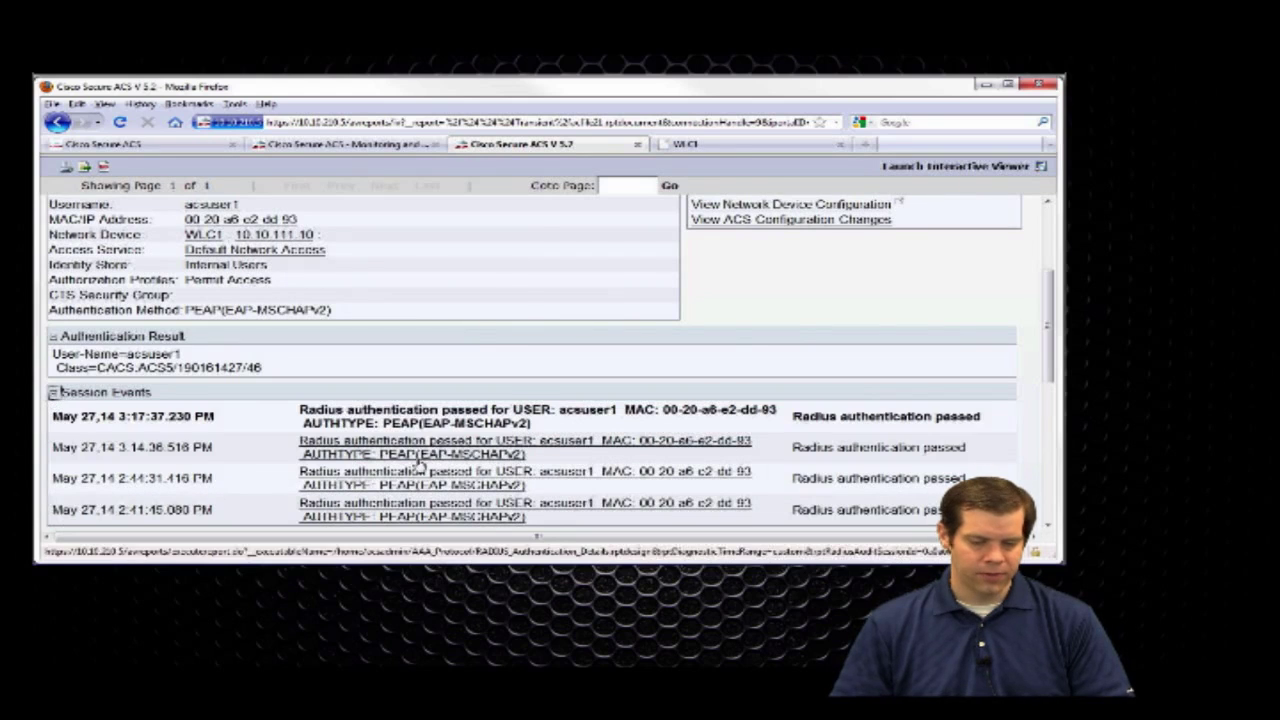
{"action": "scroll", "coordinate": [410, 465], "scroll_direction": "down", "scroll_amount": 2}
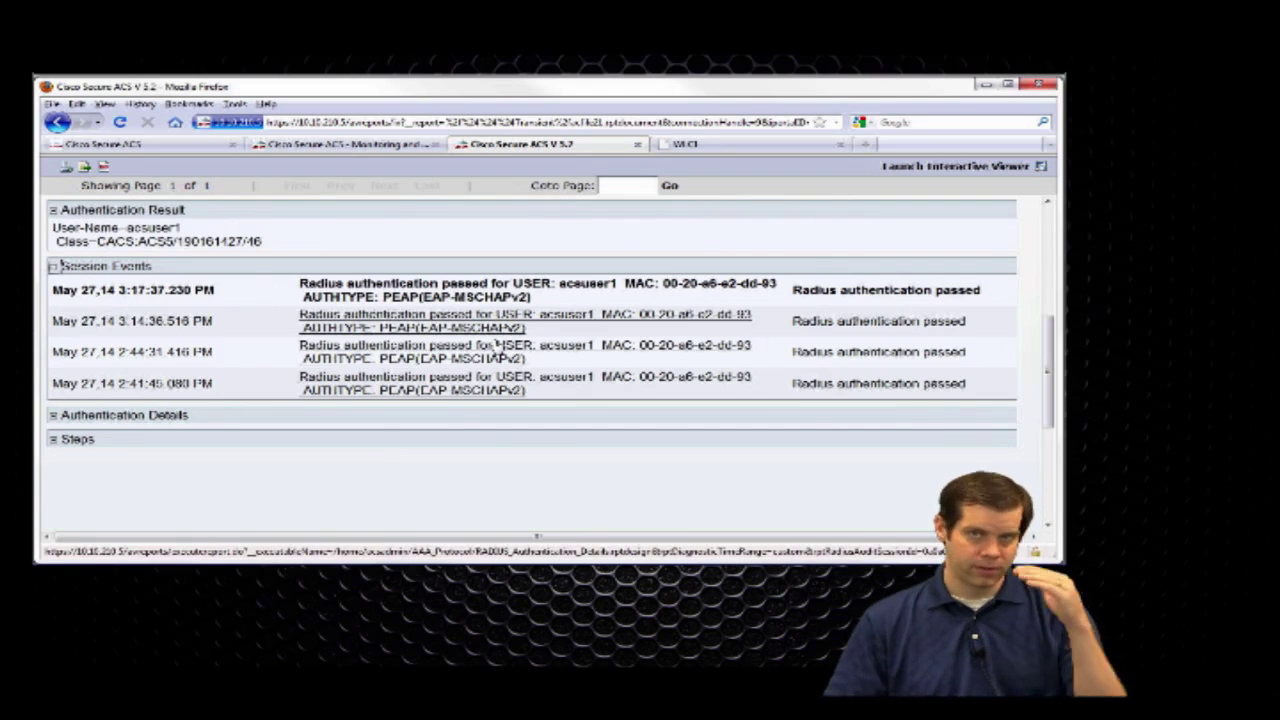
{"action": "left_click", "coordinate": [54, 414]}
{"action": "scroll", "coordinate": [620, 429], "scroll_direction": "down", "scroll_amount": 4}
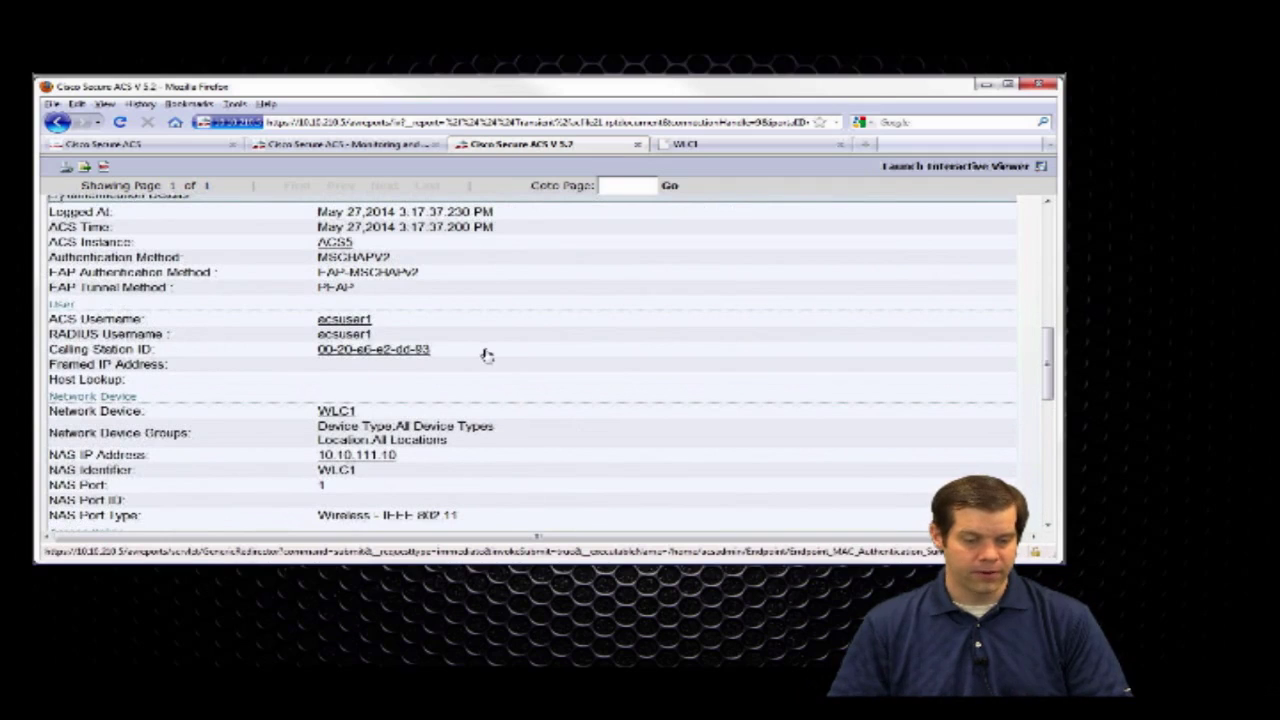
- Examine the EAP authentication and tunnel methods, the calling station ID and the network device information in the authentication details
{"action": "left_click", "coordinate": [510, 321]}
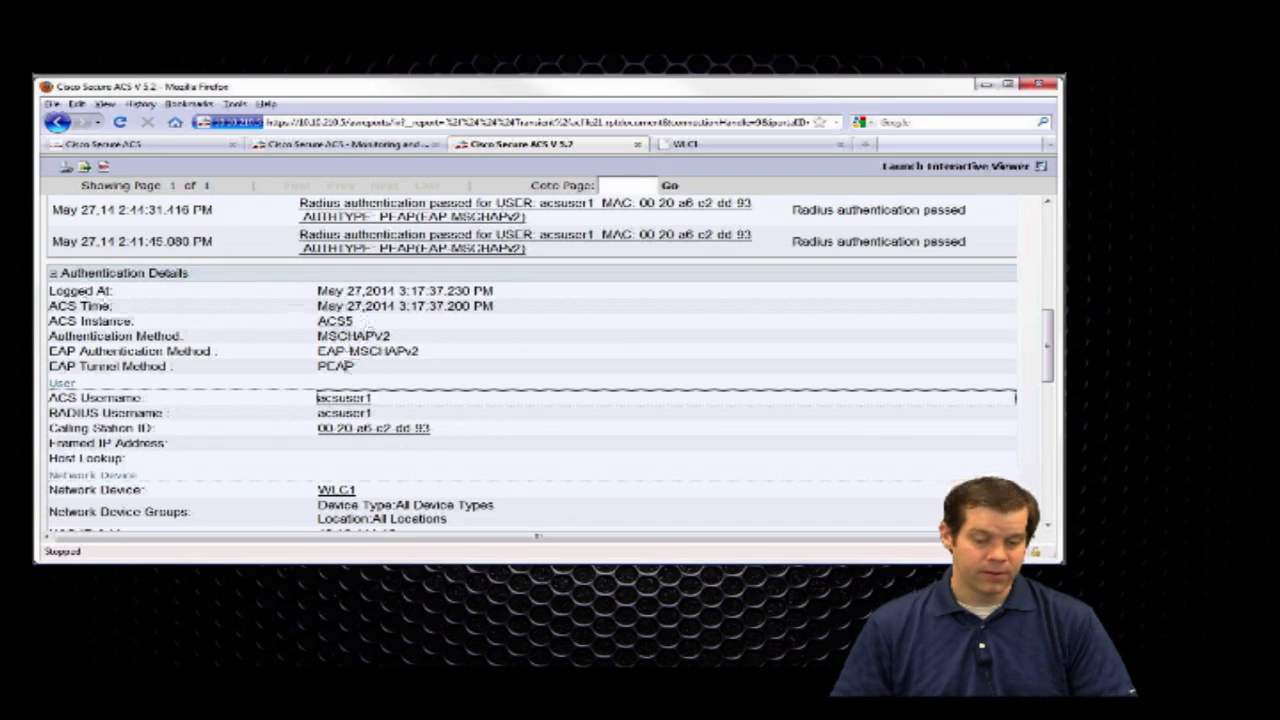
{"action": "double_click", "coordinate": [348, 367]}
{"action": "left_click_drag", "start_coordinate": [429, 352], "coordinate": [310, 358]}
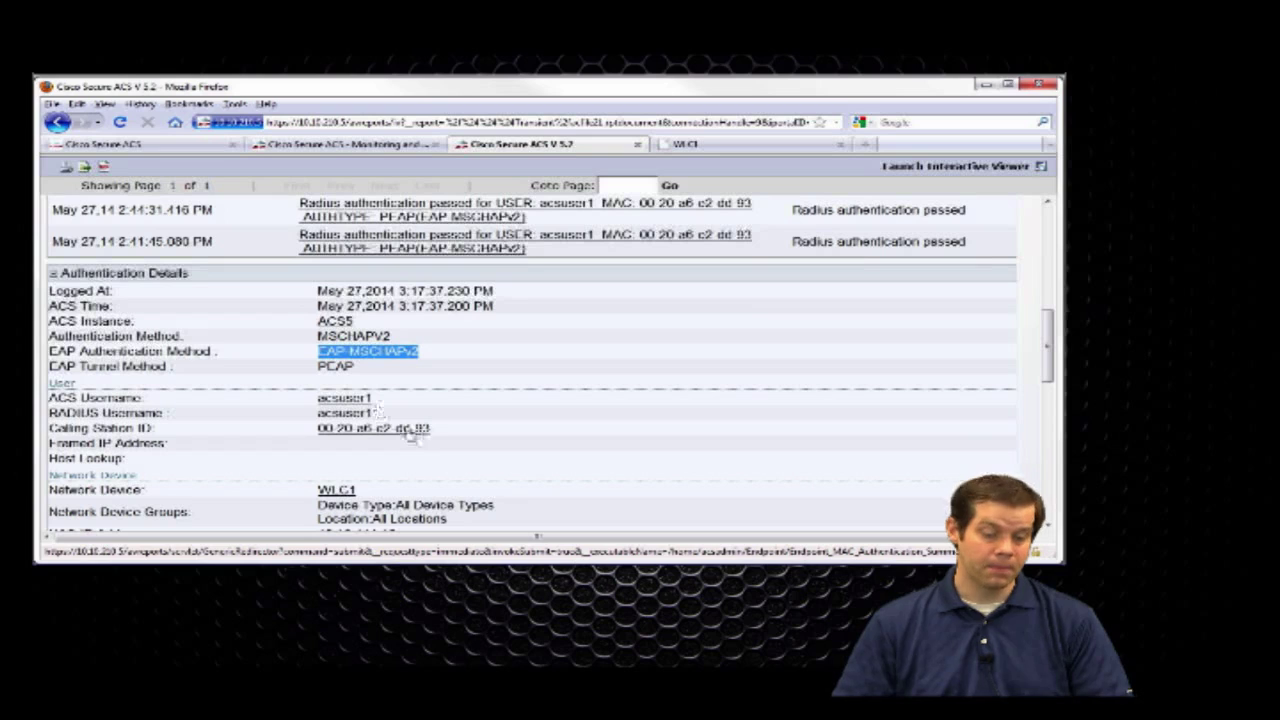
{"action": "left_click", "coordinate": [653, 436]}
{"action": "scroll", "coordinate": [660, 440], "scroll_direction": "down", "scroll_amount": 3}
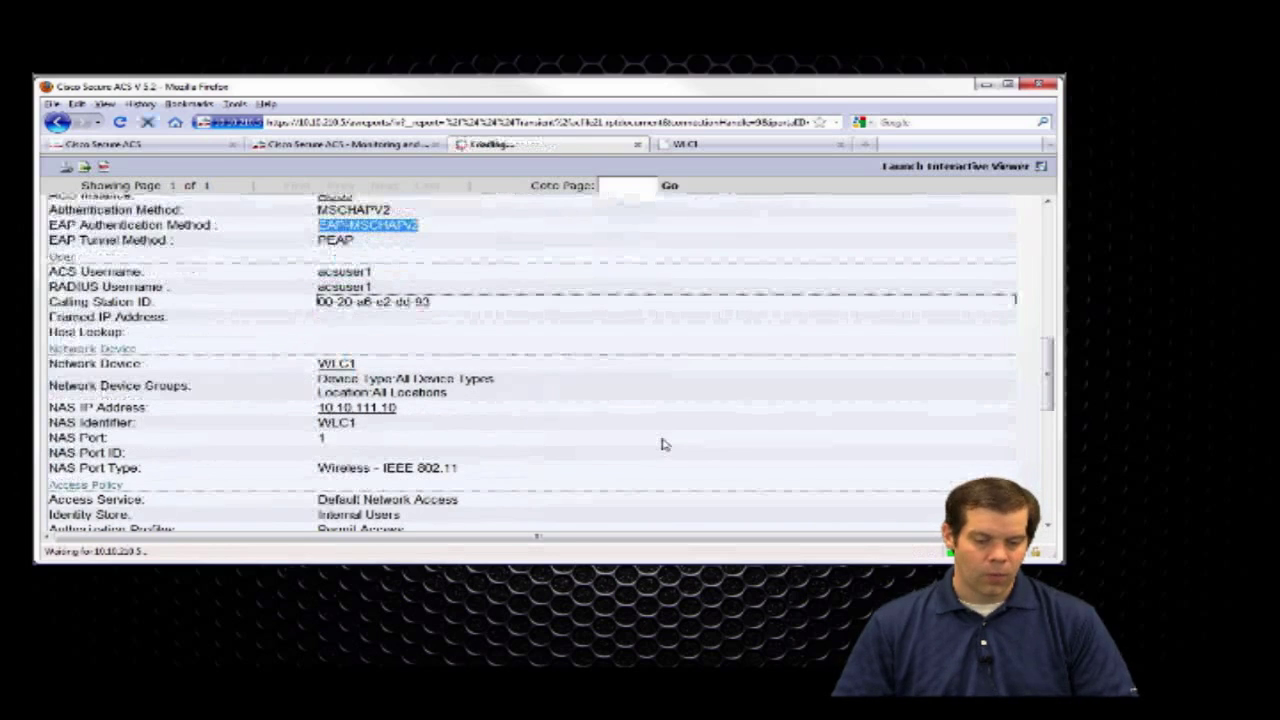
- View the endpoint MAC authentication summary and return to the RADIUS authentication report
{"action": "left_click", "coordinate": [351, 364]}
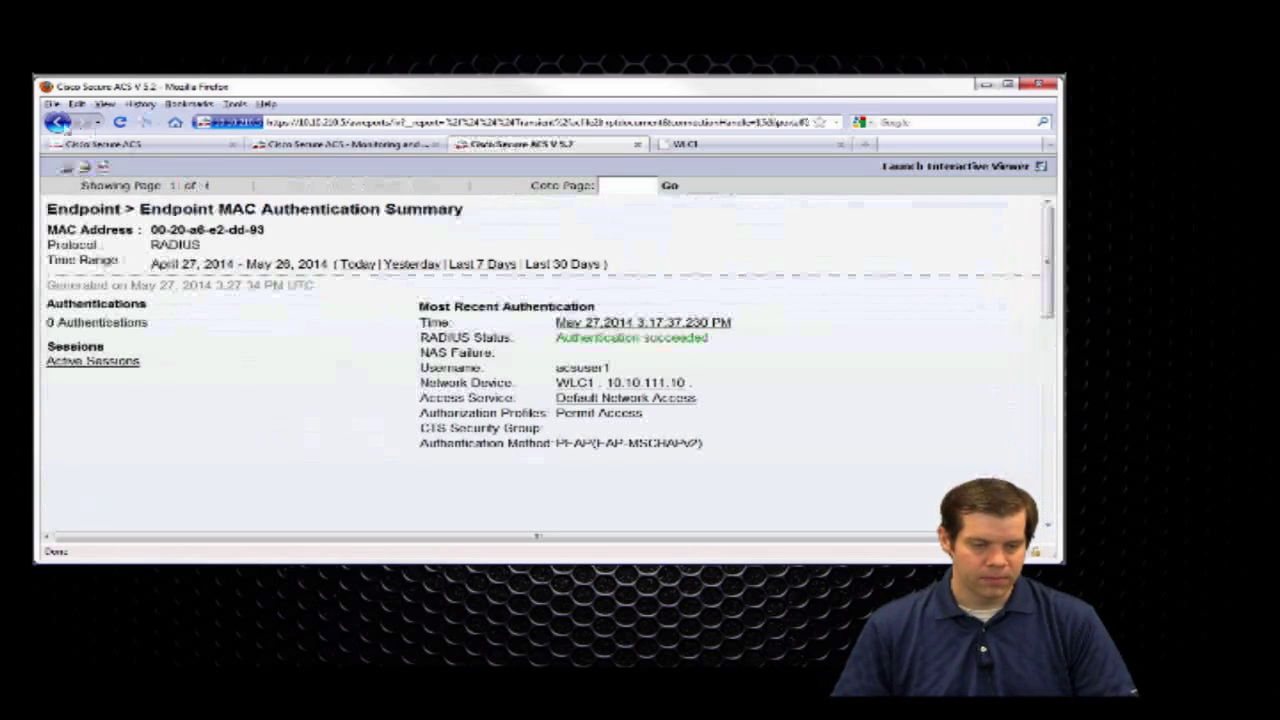
{"action": "left_click", "coordinate": [628, 398]}
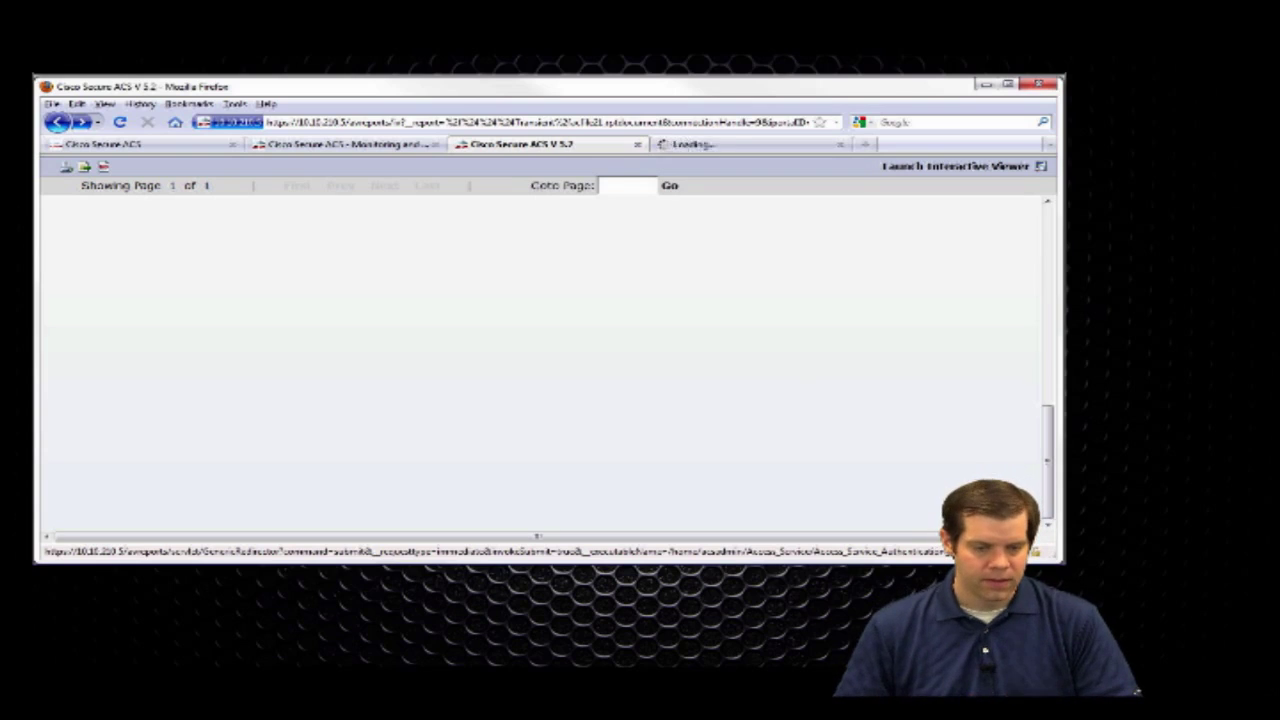
{"action": "left_click", "coordinate": [60, 122]}
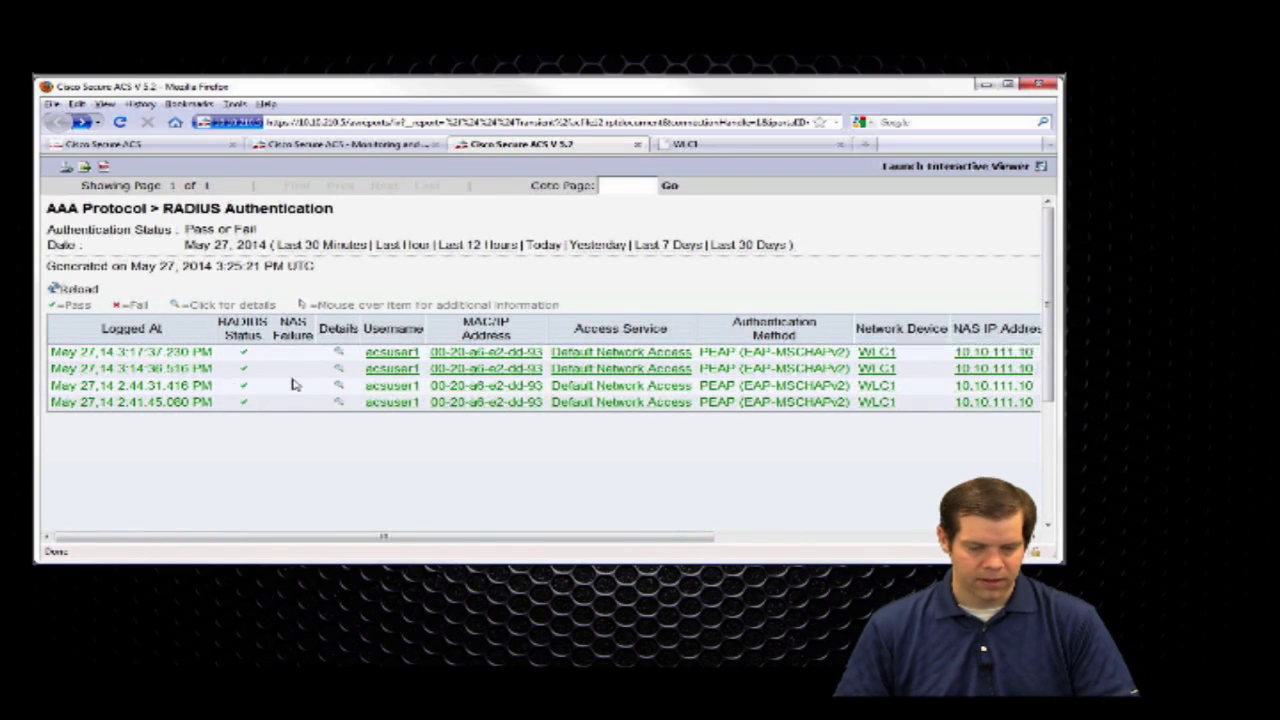
- Reopen the details of the most recent RADIUS authentication and examine the NAS identifier in its expanded Authentication Details
{"action": "left_click", "coordinate": [337, 352]}
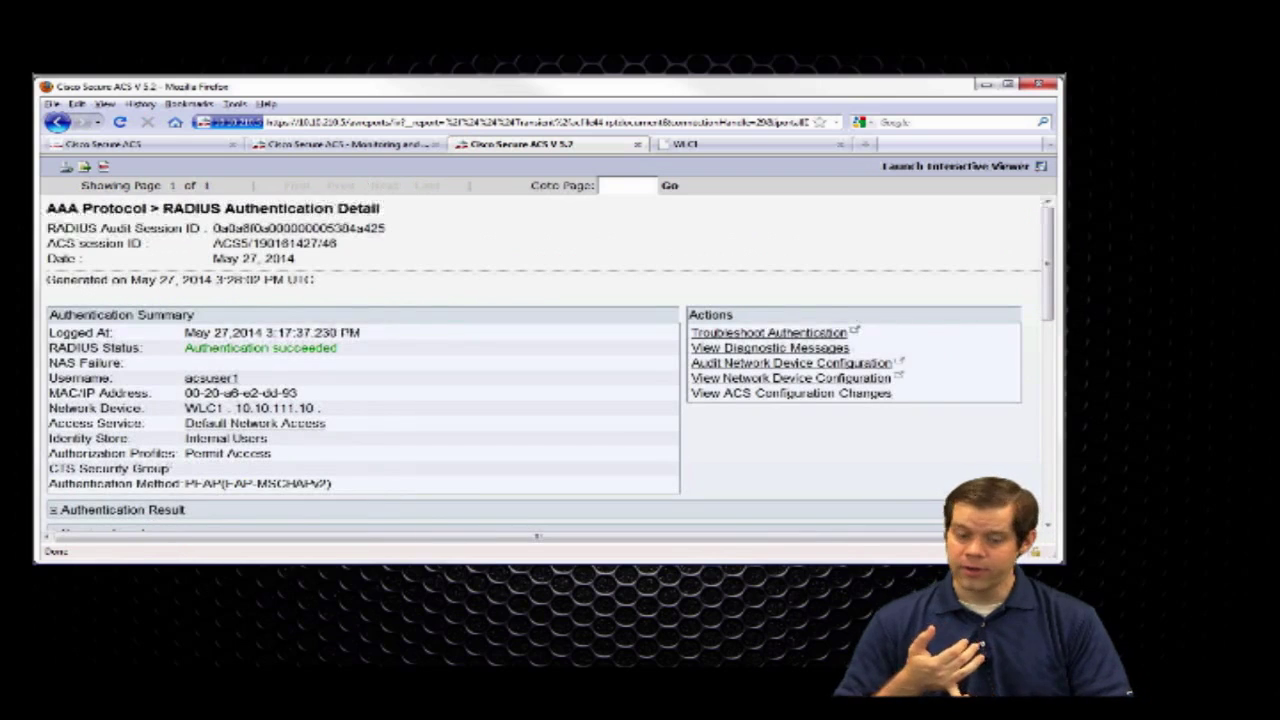
{"action": "scroll", "coordinate": [248, 260], "scroll_direction": "down", "scroll_amount": 5}
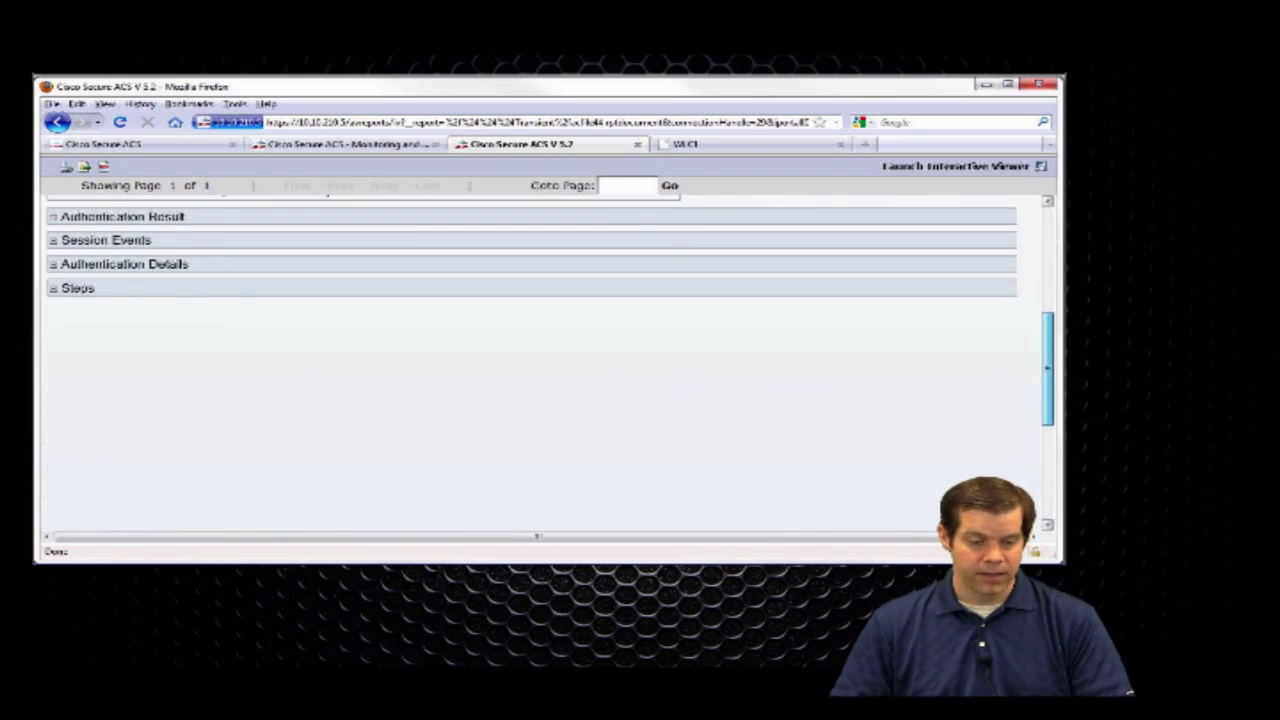
{"action": "left_click", "coordinate": [55, 265]}
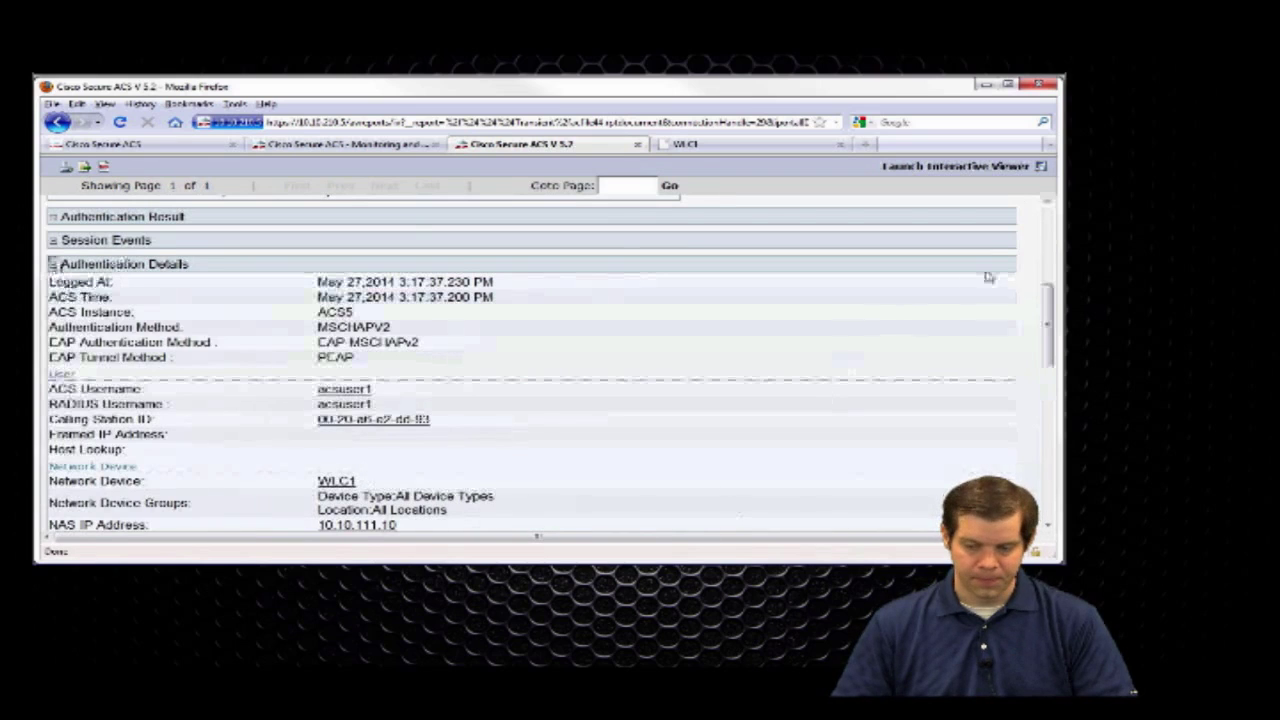
{"action": "left_click_drag", "start_coordinate": [1046, 295], "coordinate": [1046, 348]}
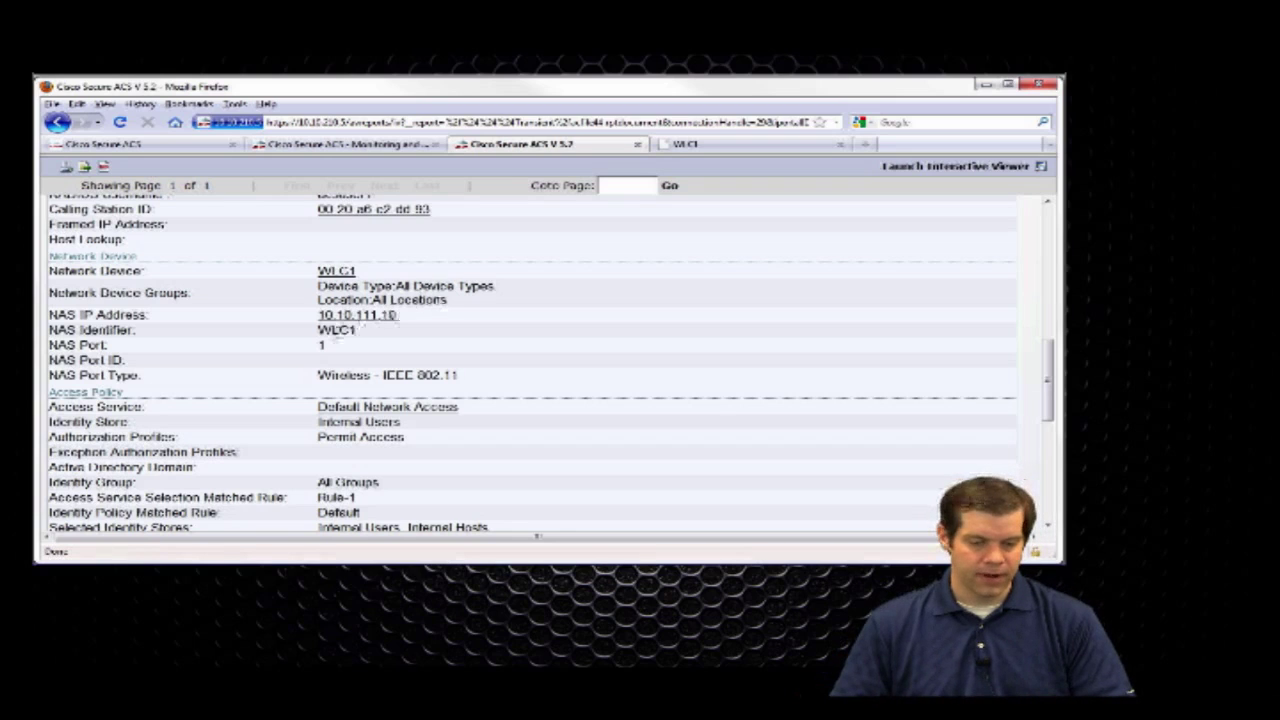
{"action": "double_click", "coordinate": [340, 329]}
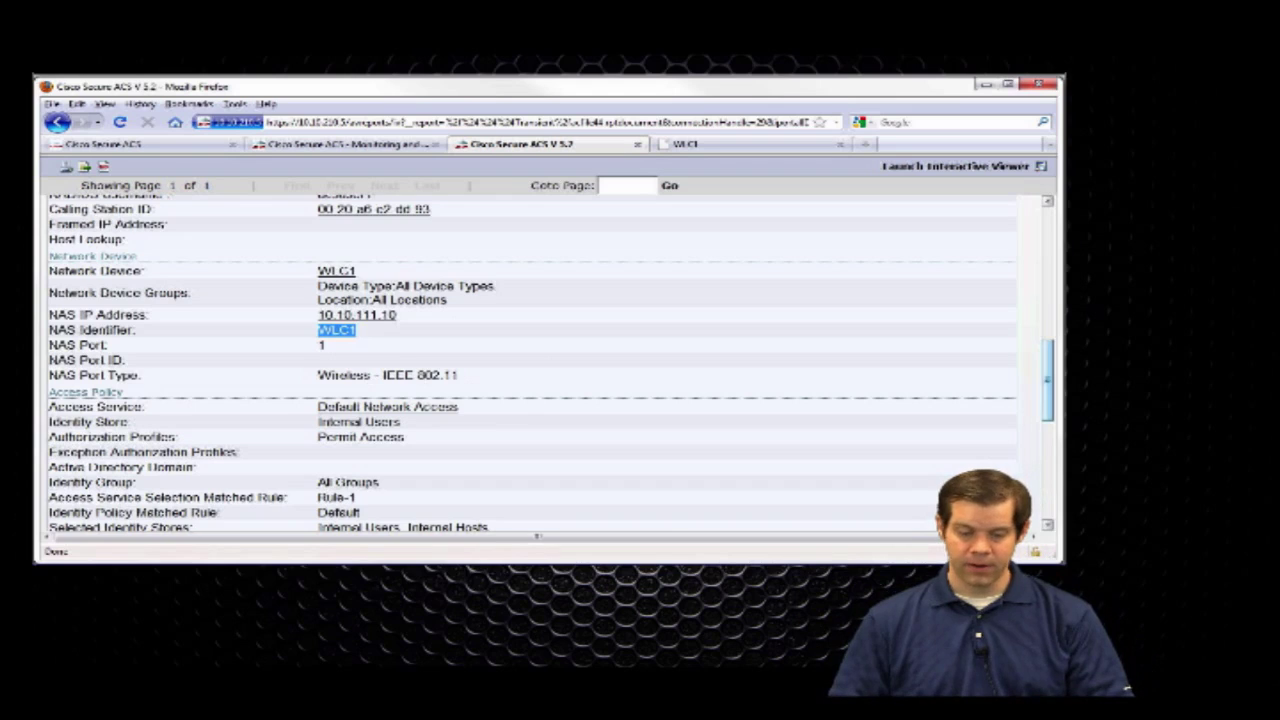
- Examine the record's Access Policy section, covering the service selection rule, identity stores, authorization policy rule and authorization profile
{"action": "left_click_drag", "start_coordinate": [1048, 378], "coordinate": [1043, 407]}
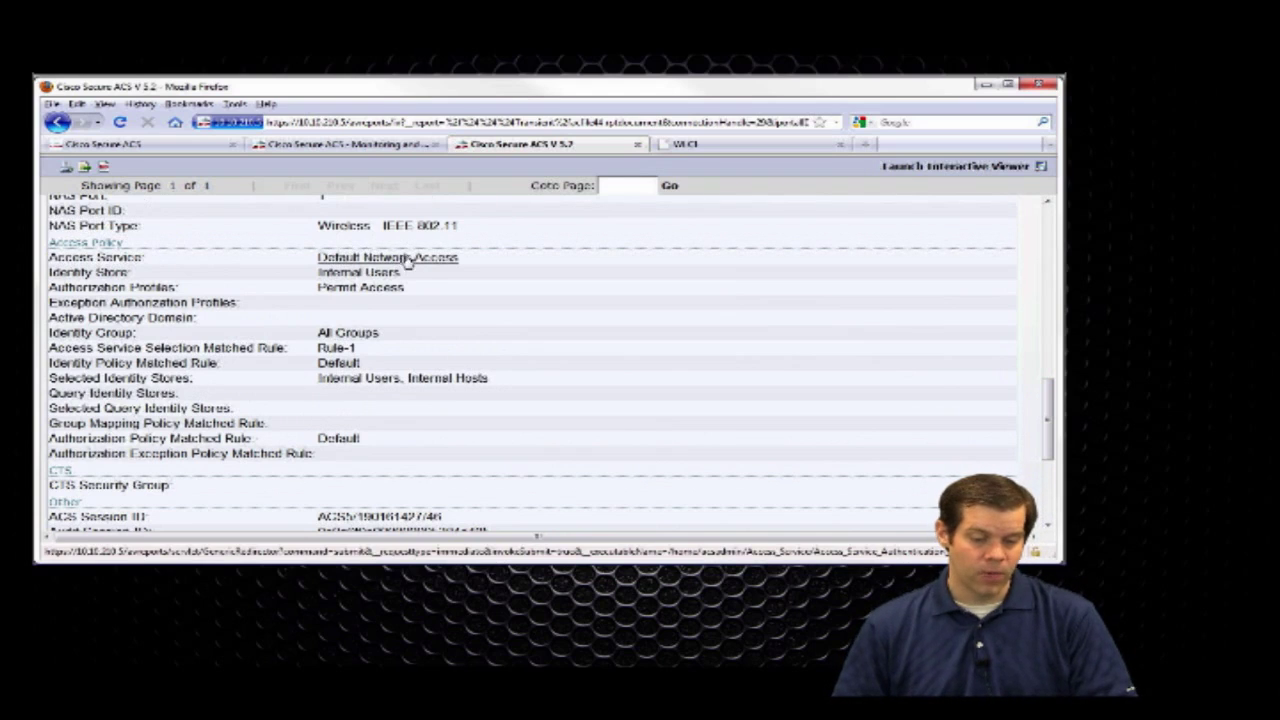
{"action": "left_click_drag", "start_coordinate": [87, 347], "coordinate": [276, 347]}
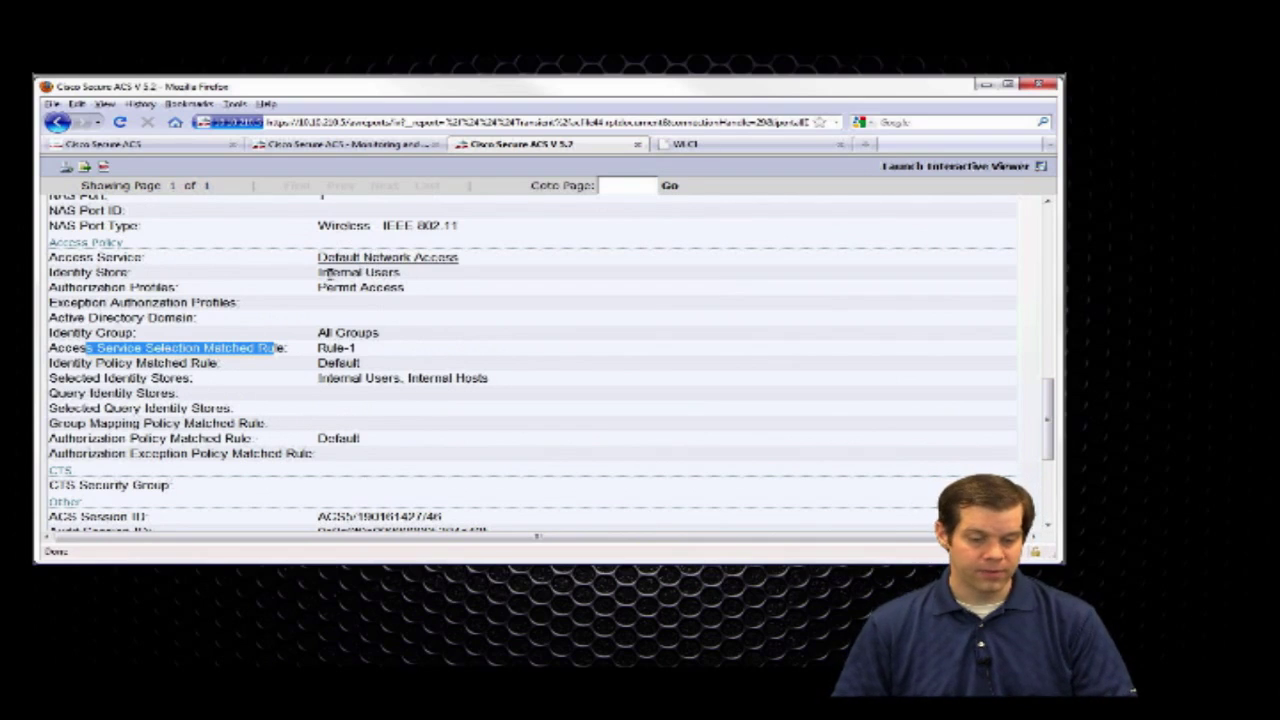
{"action": "left_click_drag", "start_coordinate": [320, 273], "coordinate": [414, 276]}
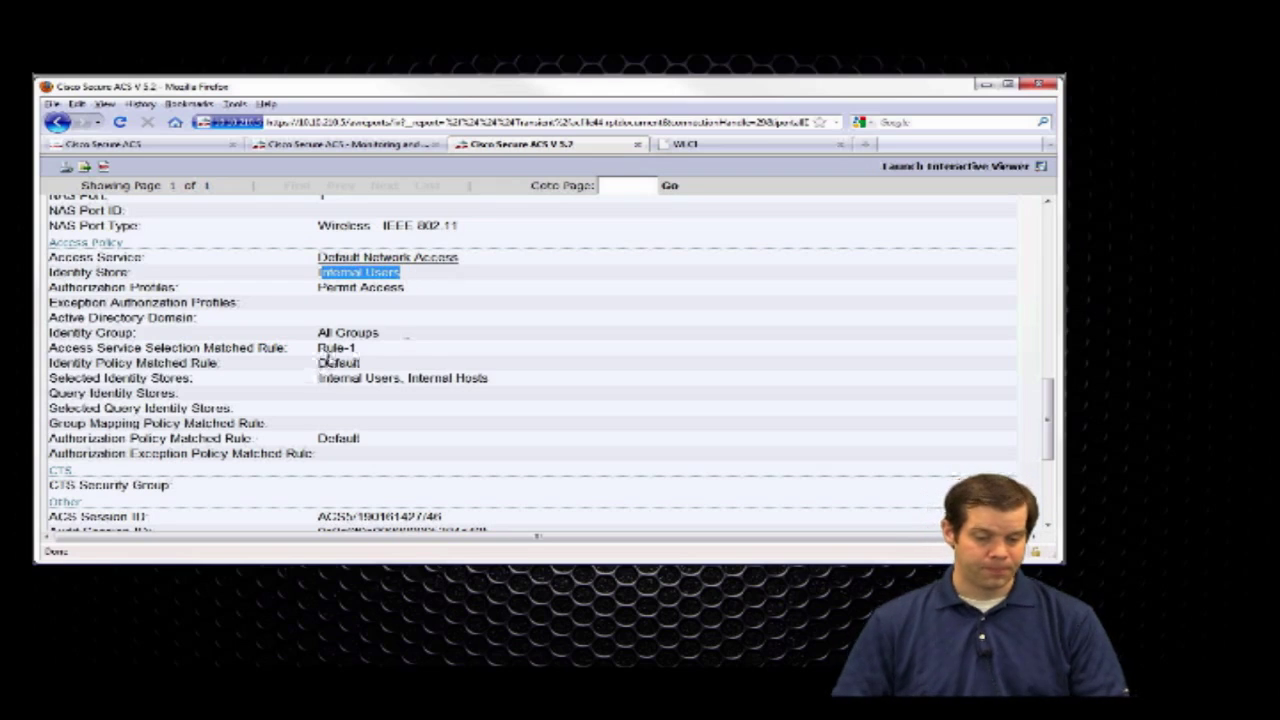
{"action": "left_click_drag", "start_coordinate": [317, 378], "coordinate": [492, 383]}
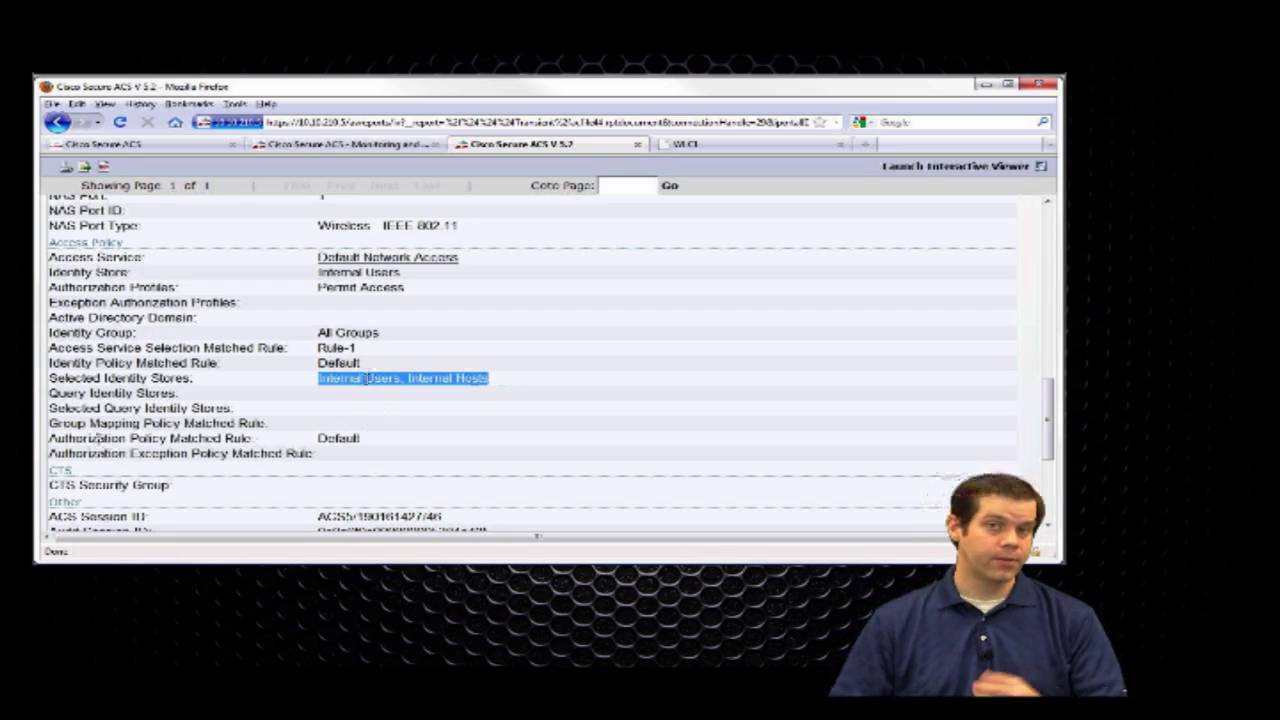
{"action": "double_click", "coordinate": [340, 438]}
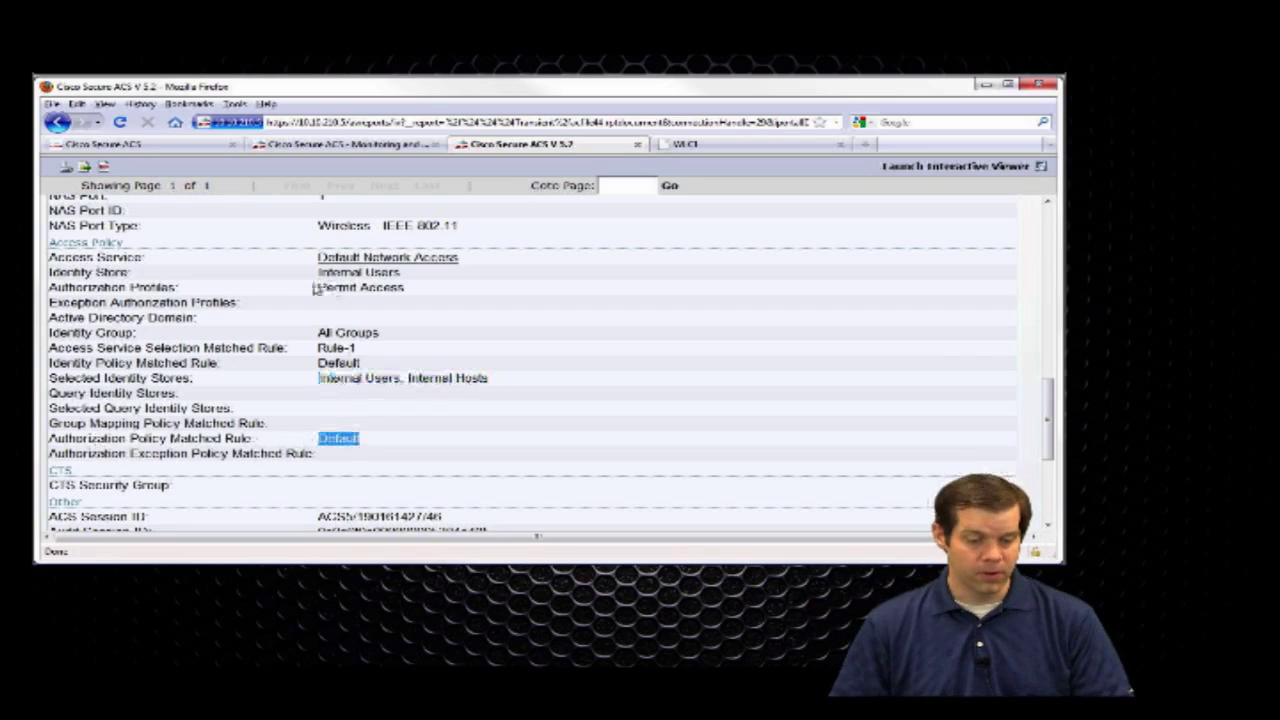
{"action": "left_click_drag", "start_coordinate": [318, 287], "coordinate": [408, 293]}
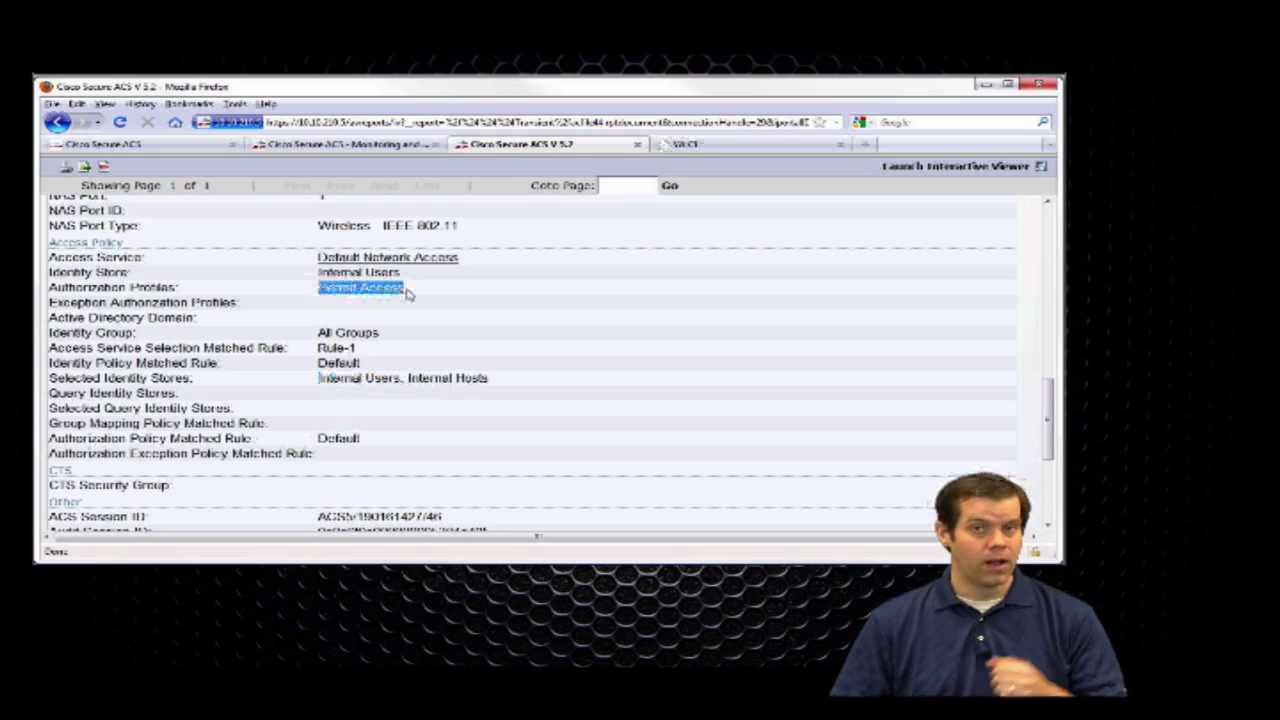
- Examine the MAC address and SSID parts of the Called-Station-ID among the record's other attributes
{"action": "left_click_drag", "start_coordinate": [1048, 400], "coordinate": [1048, 456]}
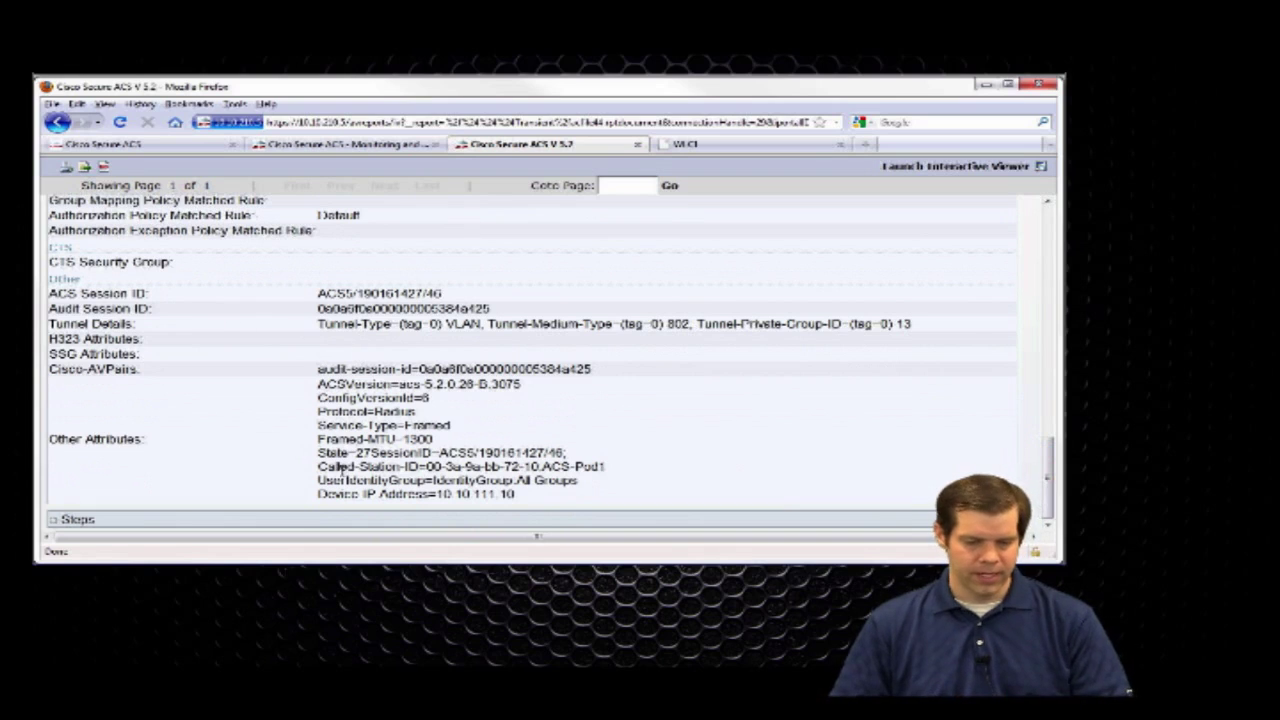
{"action": "left_click_drag", "start_coordinate": [320, 466], "coordinate": [620, 472]}
{"action": "left_click", "coordinate": [590, 480]}
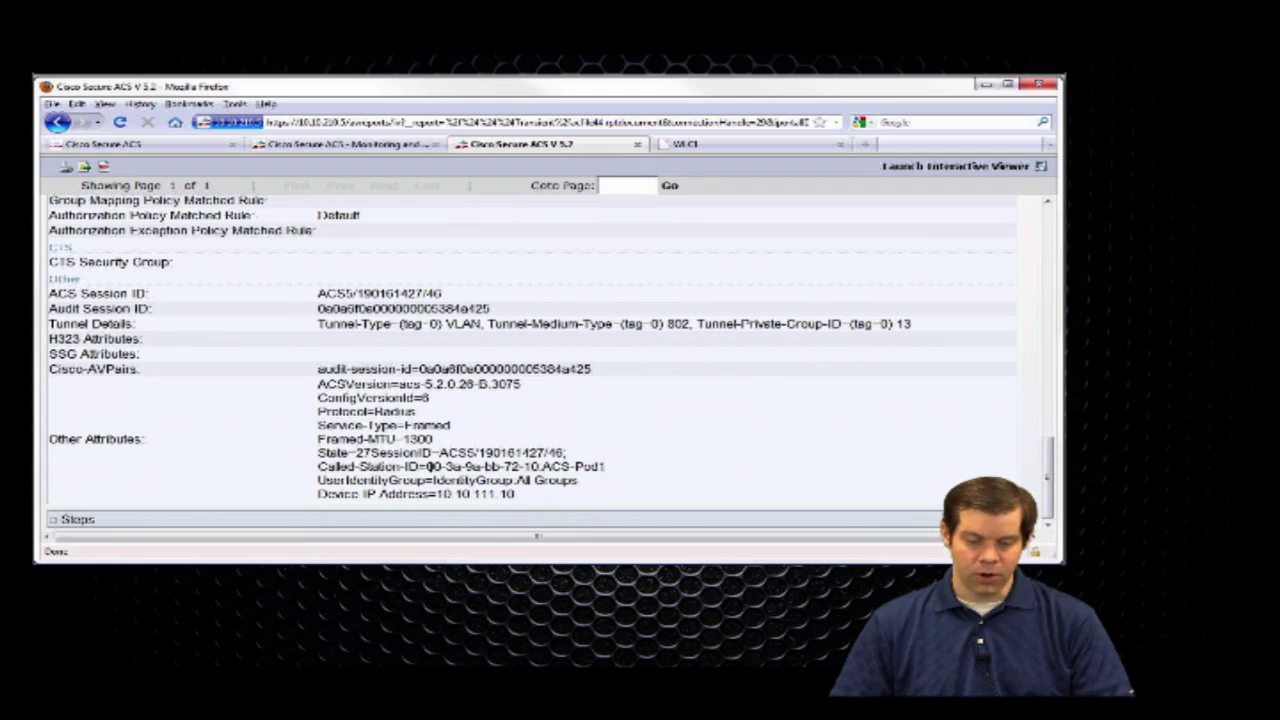
{"action": "left_click_drag", "start_coordinate": [427, 466], "coordinate": [543, 467]}
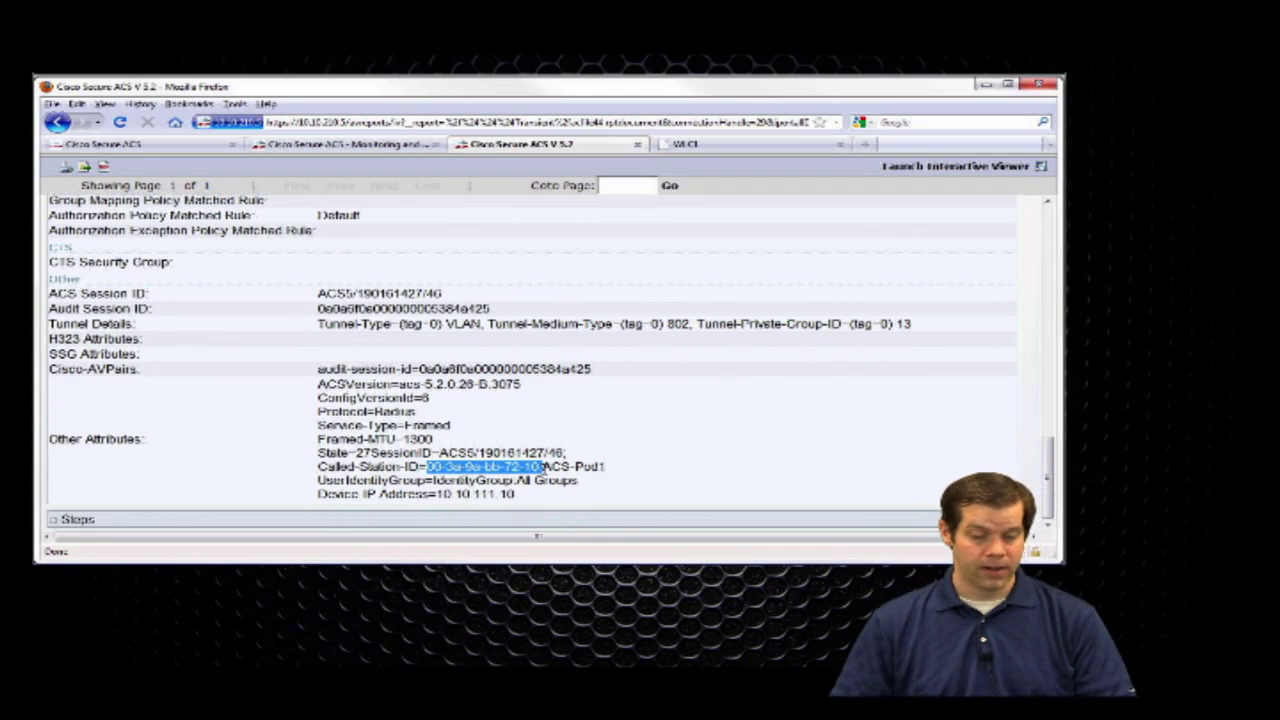
{"action": "left_click_drag", "start_coordinate": [543, 467], "coordinate": [628, 476]}
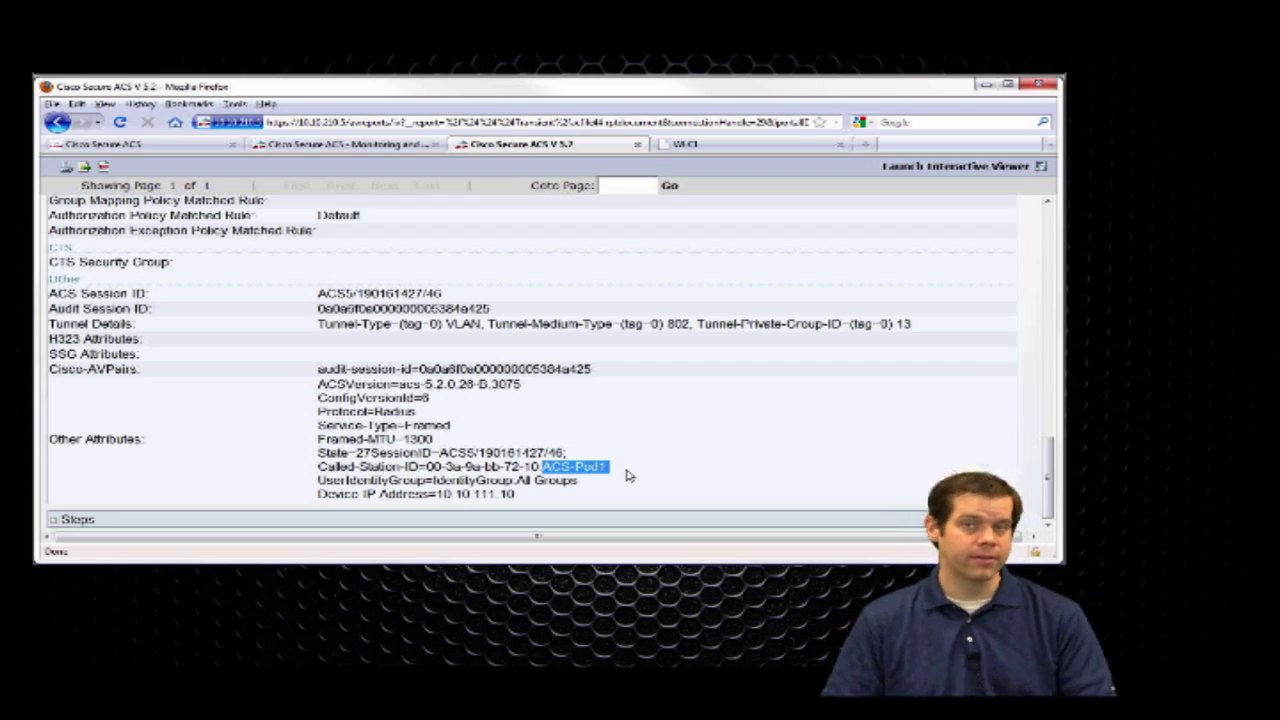
{"action": "left_click", "coordinate": [666, 474]}
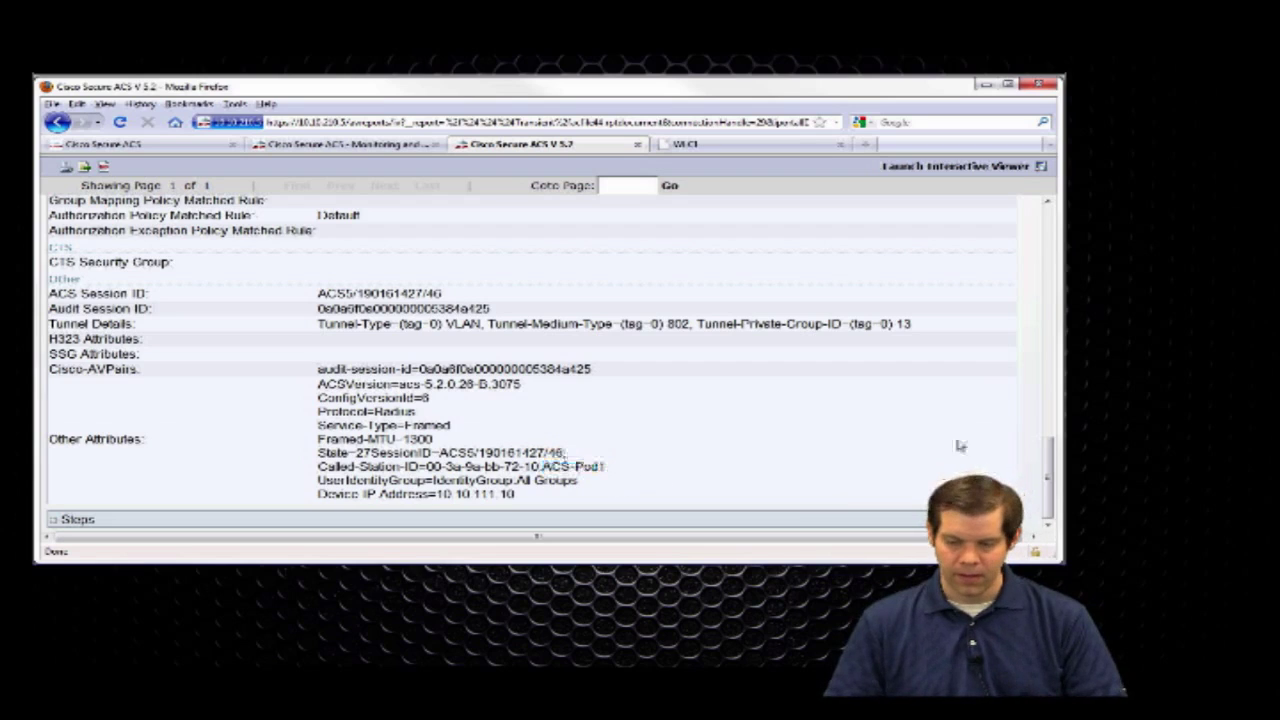
- Expand the Steps section of the authentication record and read through the processing steps to the end
{"action": "left_click", "coordinate": [53, 520]}
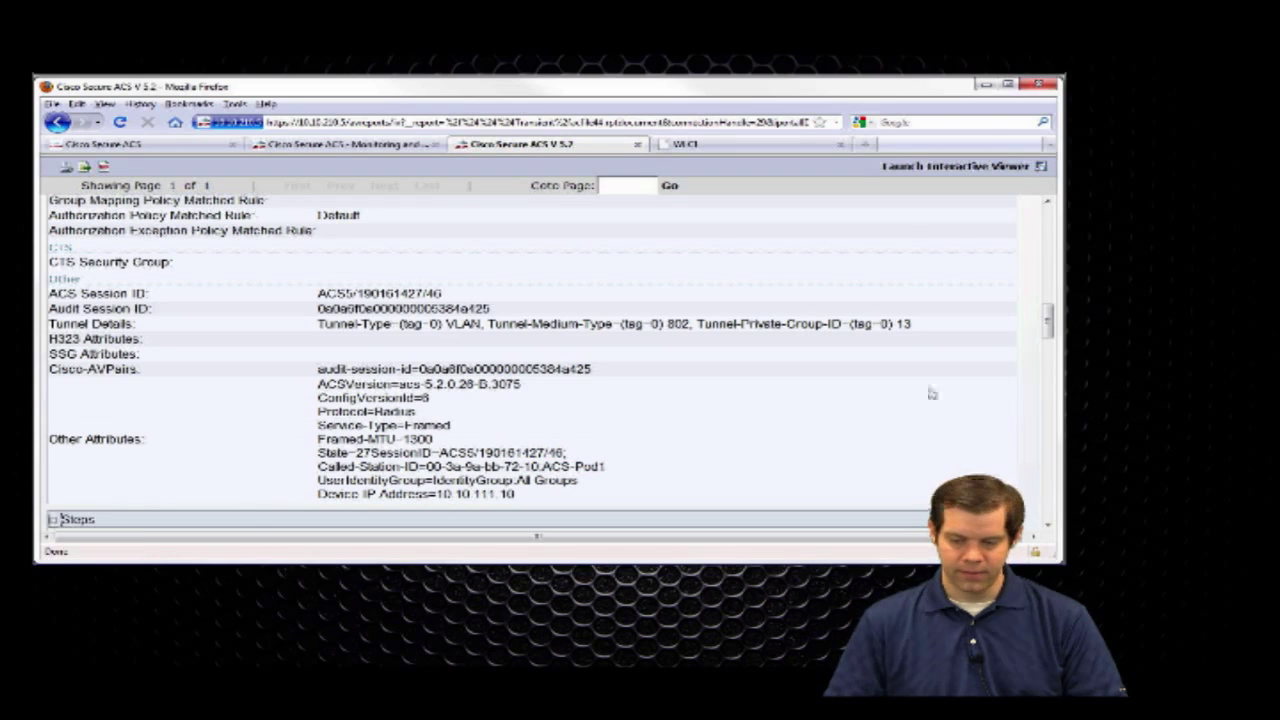
{"action": "scroll", "coordinate": [62, 520], "scroll_direction": "down", "scroll_amount": 5}
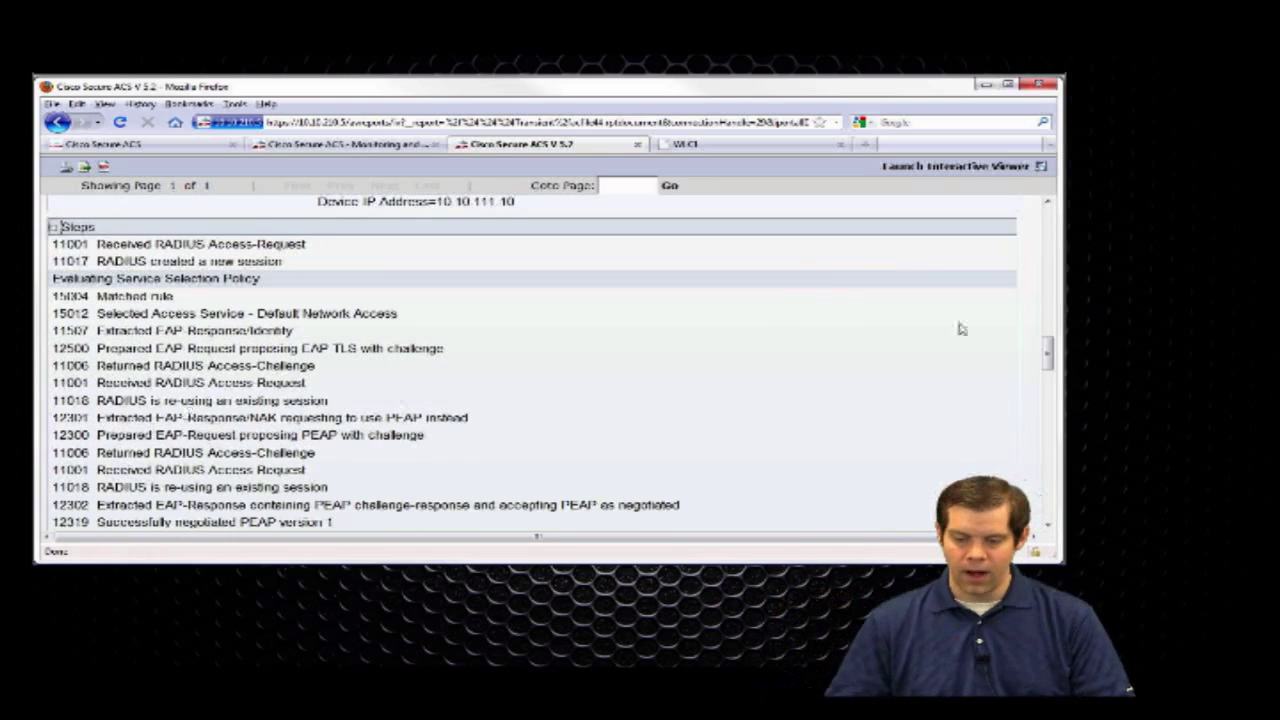
{"action": "left_click_drag", "start_coordinate": [1047, 352], "coordinate": [1047, 500]}
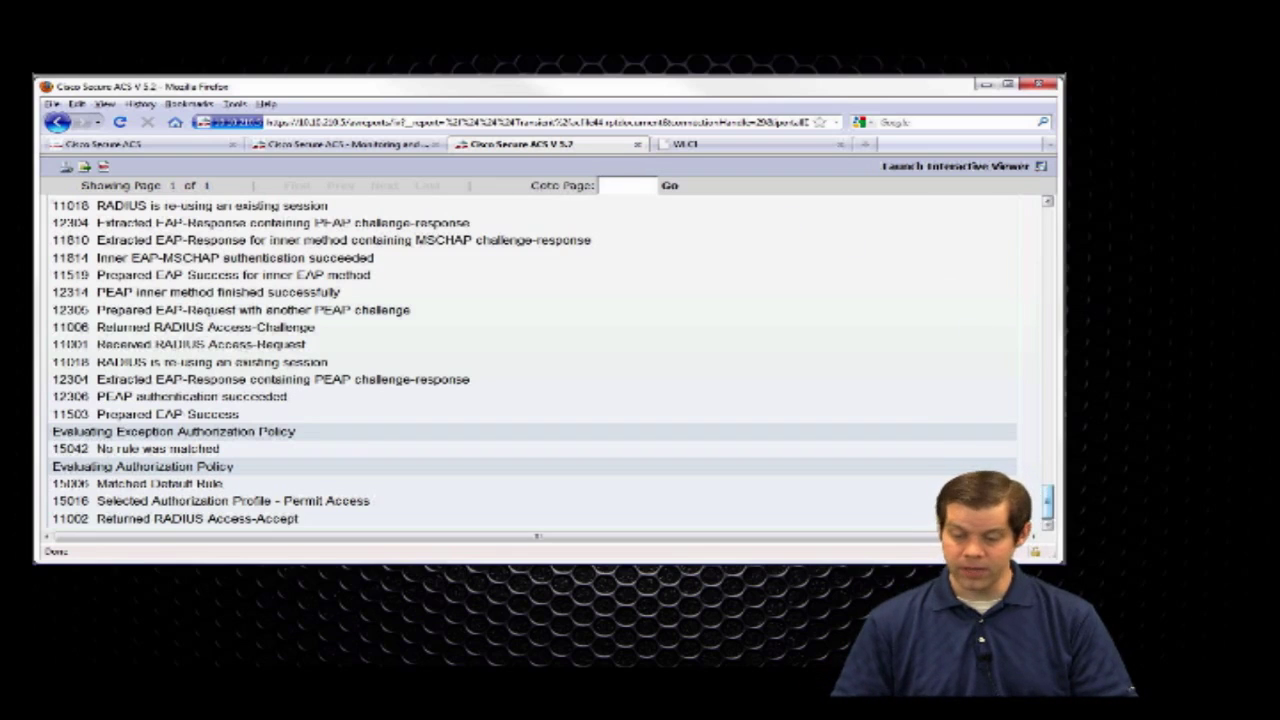
{"action": "left_click_drag", "start_coordinate": [1048, 502], "coordinate": [1048, 215]}
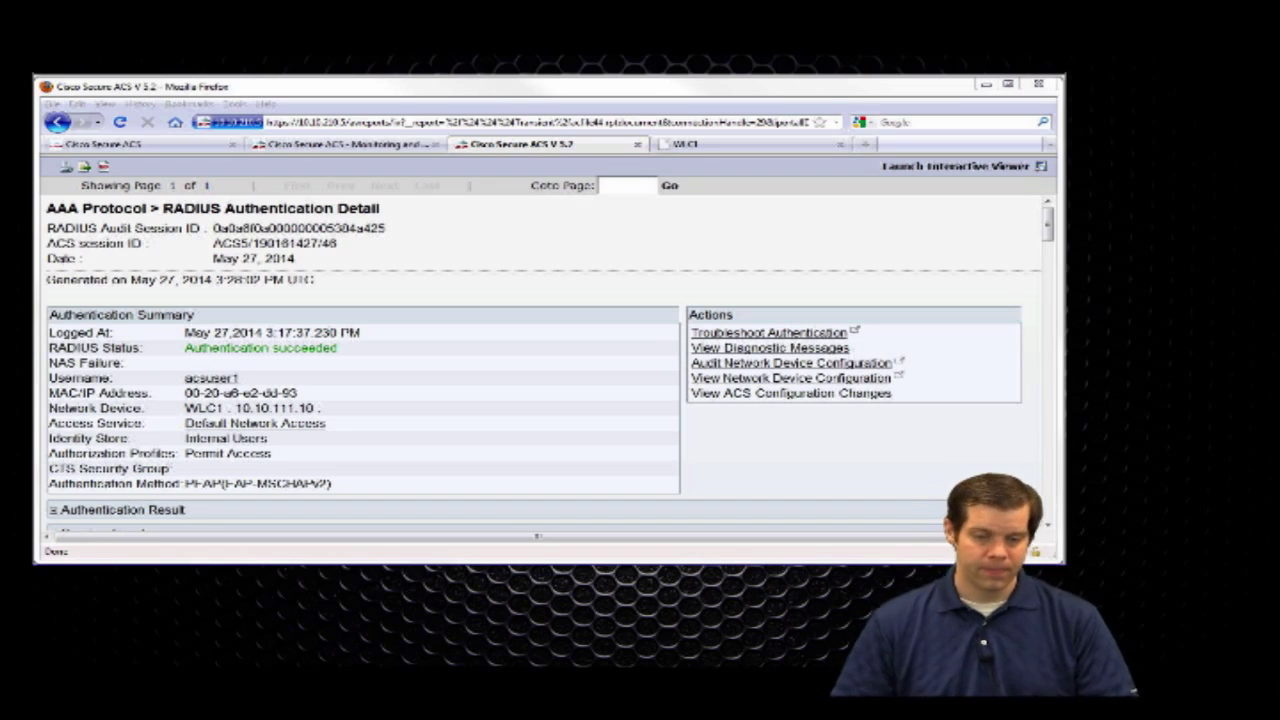
- Return to the main ACS administration page and expand the Access Policies navigation section
{"action": "left_click", "coordinate": [100, 145]}
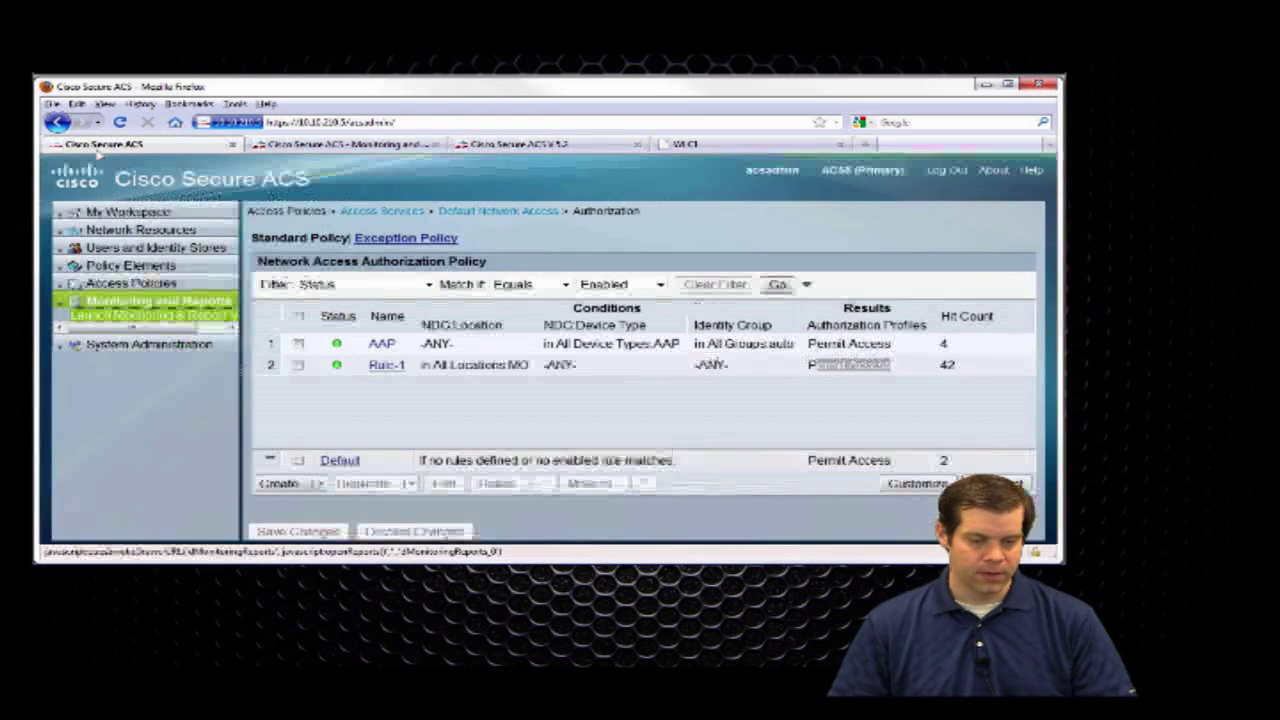
{"action": "left_click", "coordinate": [147, 248]}
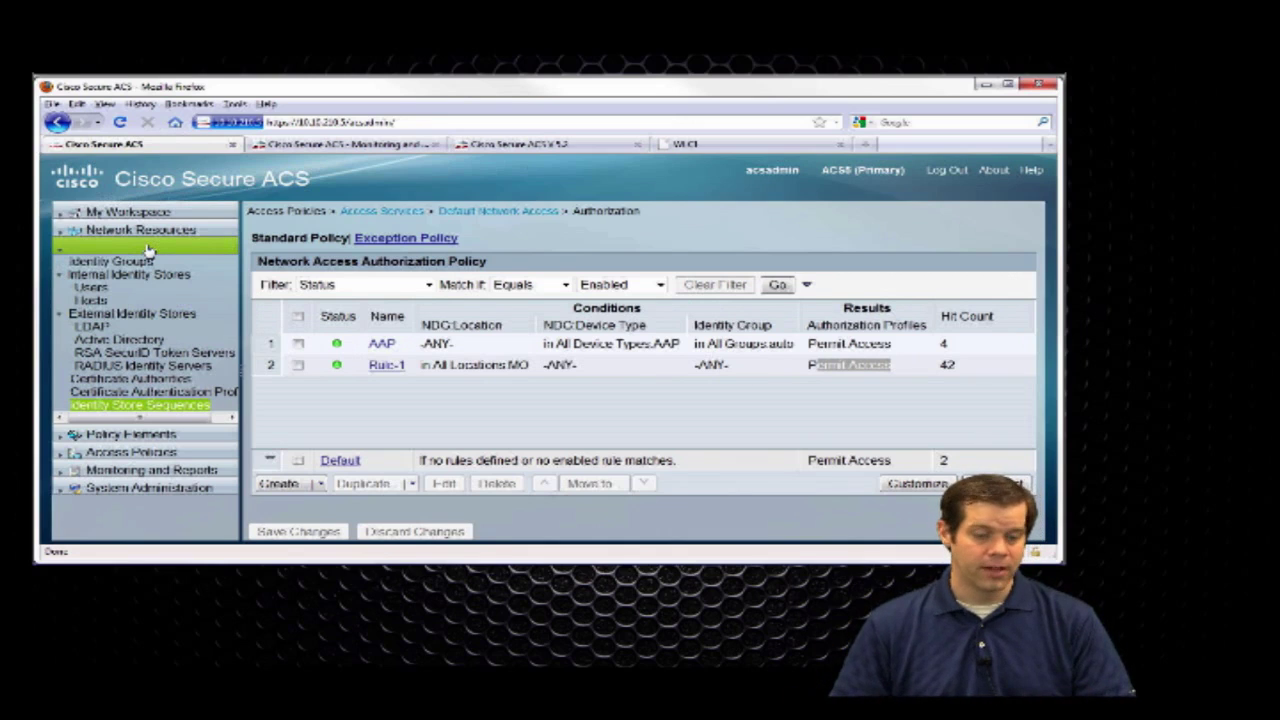
{"action": "left_click", "coordinate": [142, 455]}
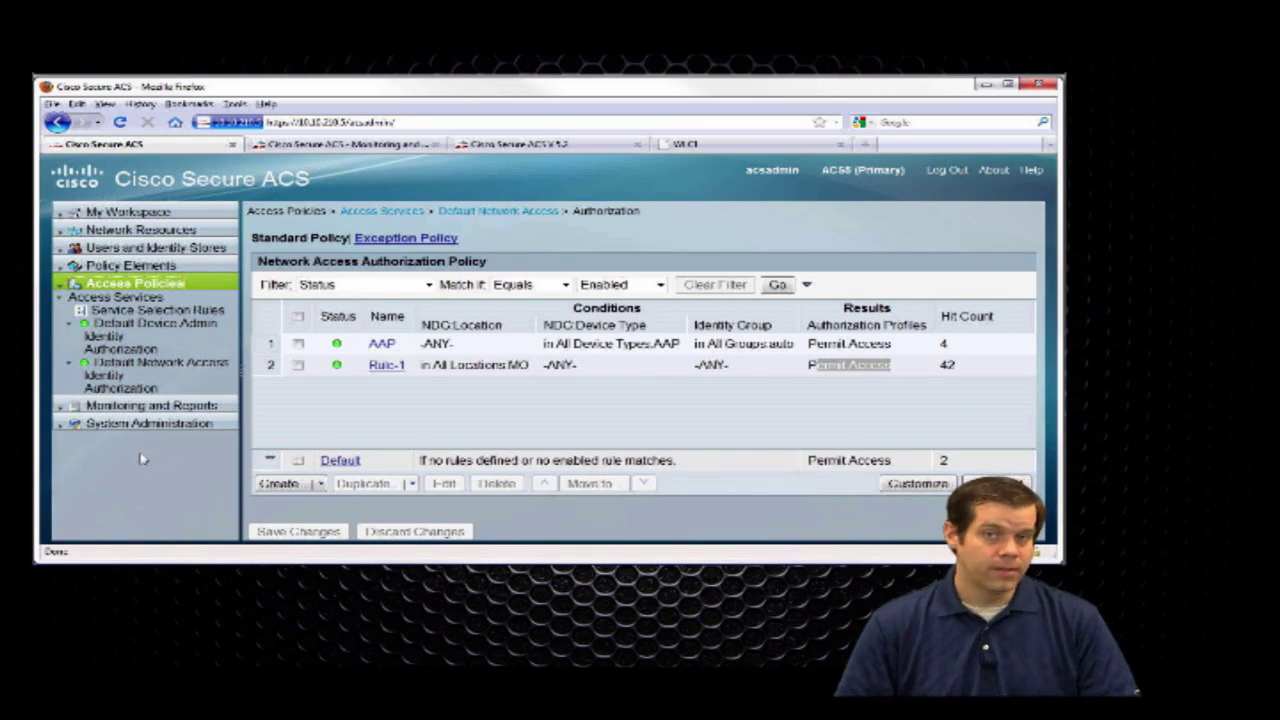